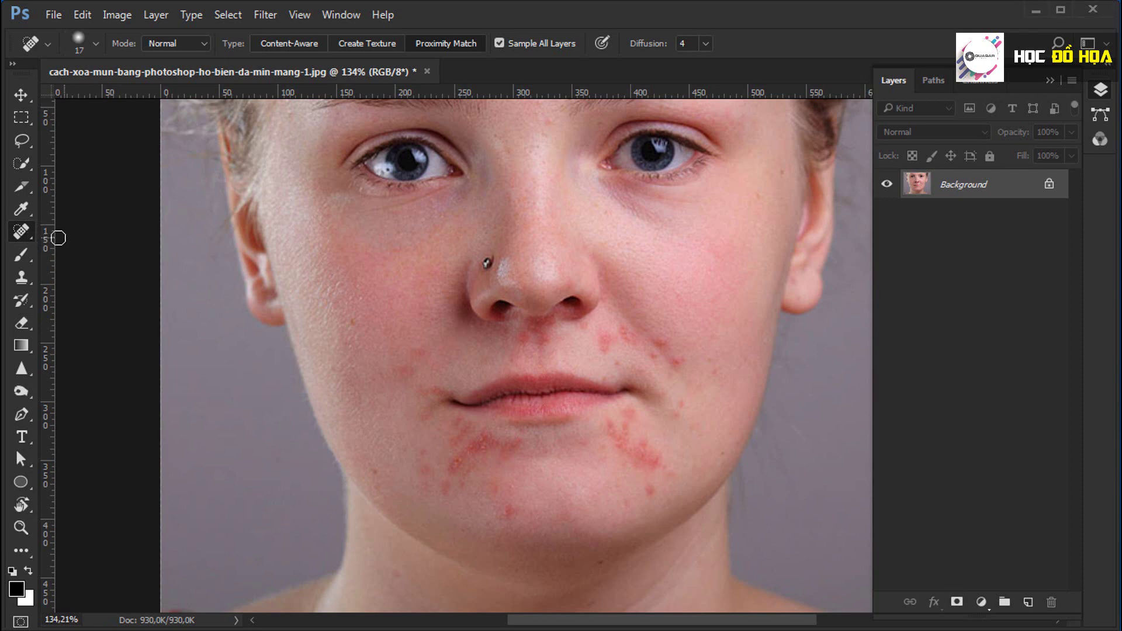
- Select the Spot Healing Brush and zoom in on the face
right_click(31, 232)
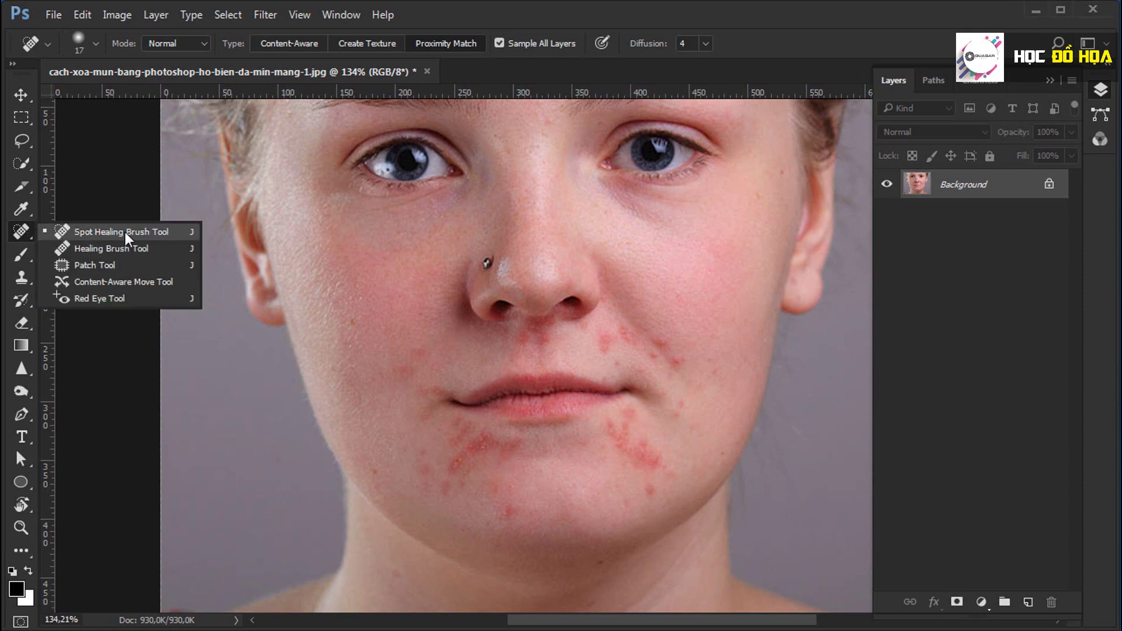
left_click(125, 232)
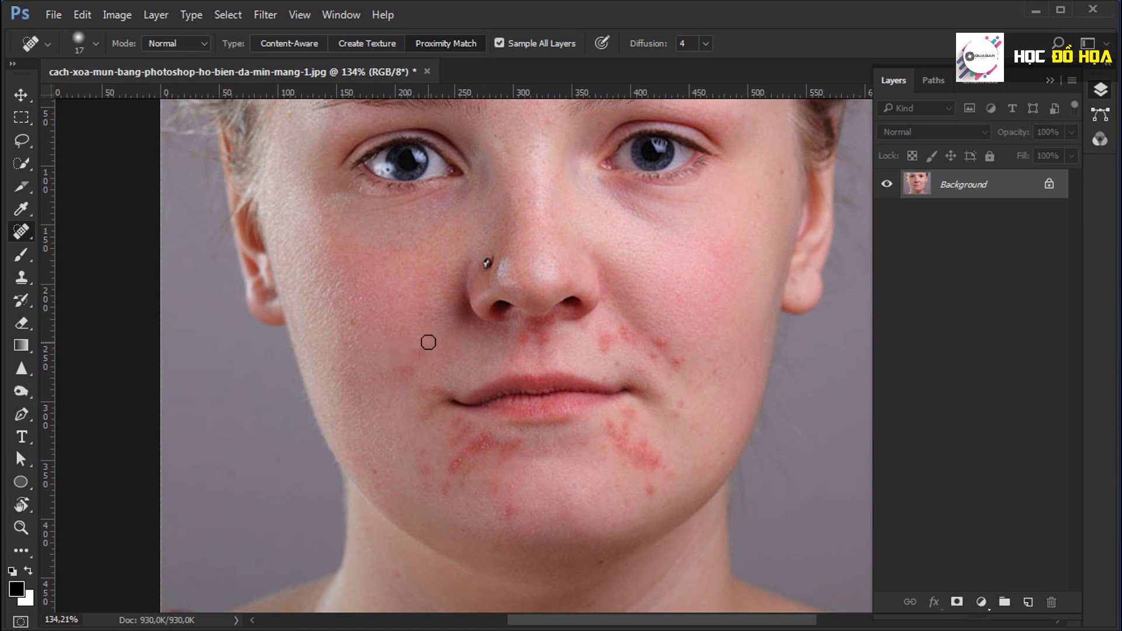
scroll(581, 339, "up", 2)
scroll(582, 339, "up", 2)
scroll(582, 341, "up", 3)
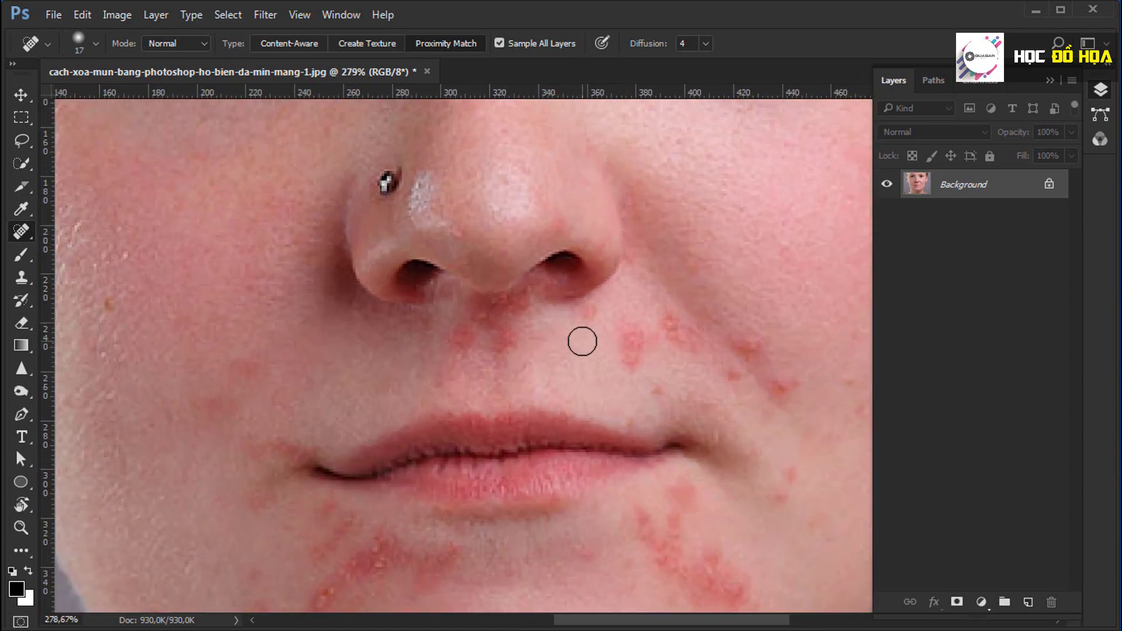
scroll(582, 341, "up", 2)
scroll(582, 341, "up", 2)
- Adjust the zoom and pan to the acne around the mouth and chin
scroll(582, 341, "down", 3)
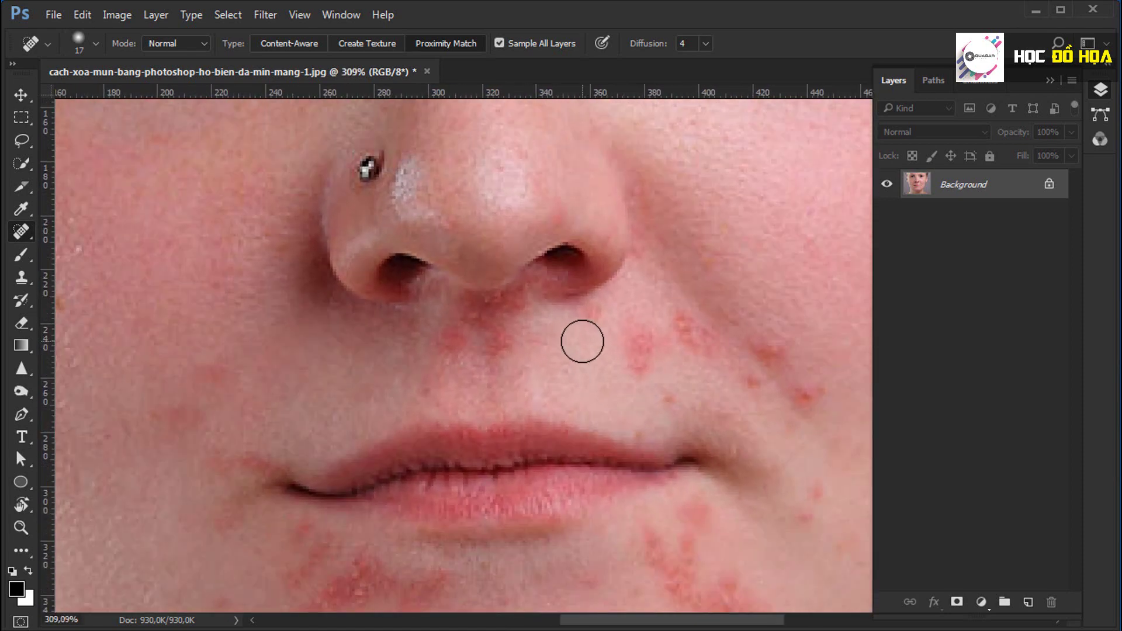
scroll(582, 341, "down", 1)
scroll(582, 341, "down", 2)
scroll(582, 341, "down", 2)
left_click_drag(582, 341, 585, 313)
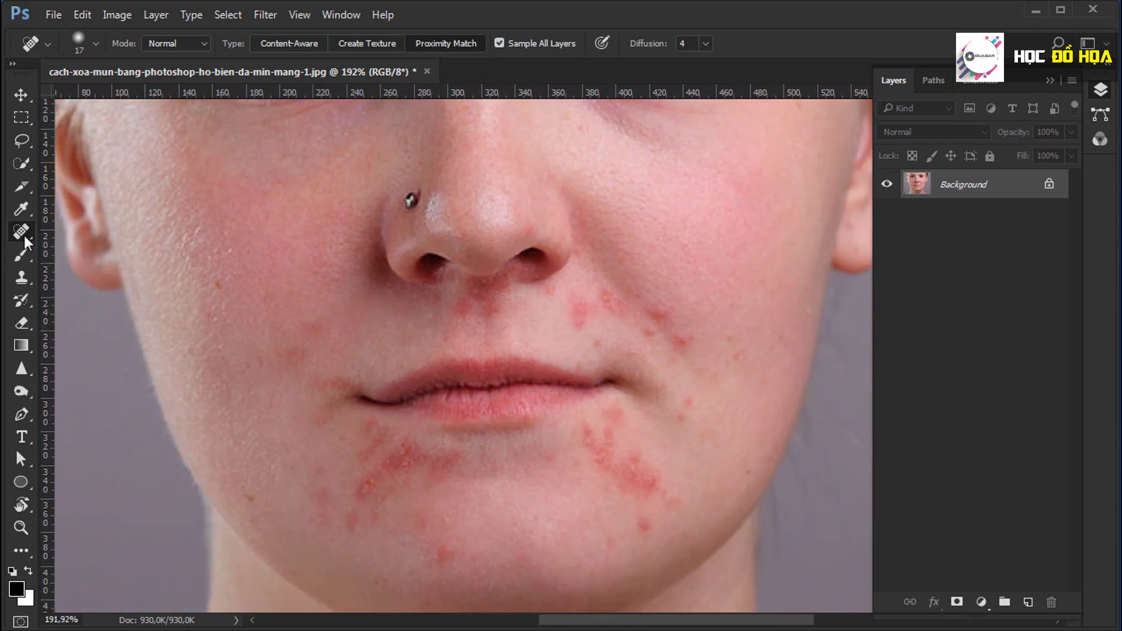
right_click(22, 233)
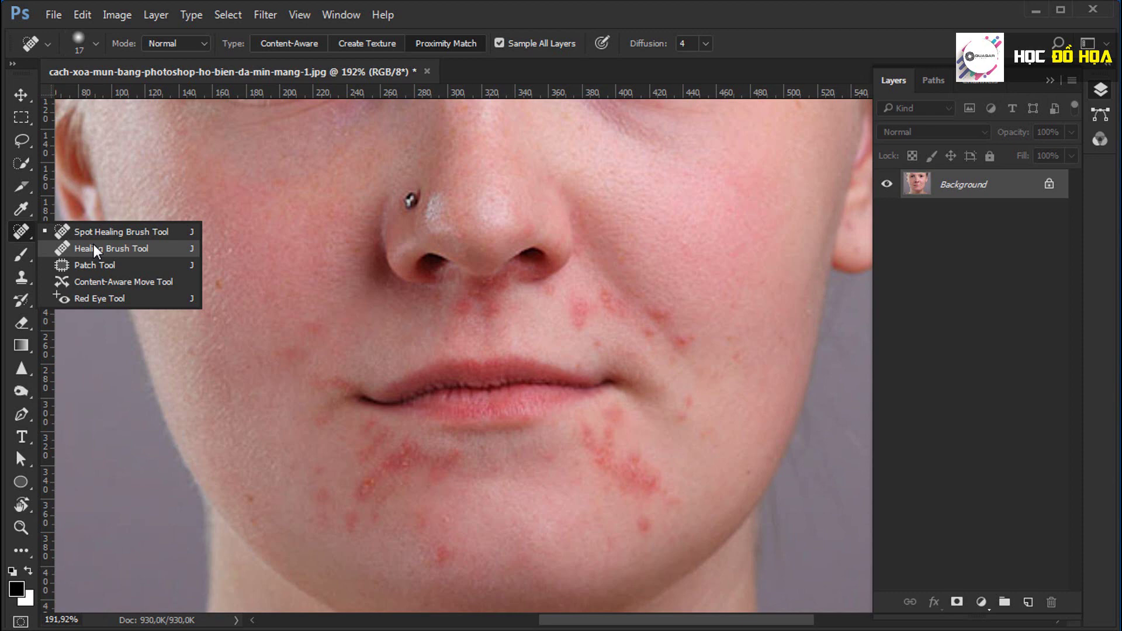
- Switch to the Healing Brush Tool and shrink the brush to 47 px
left_click(93, 248)
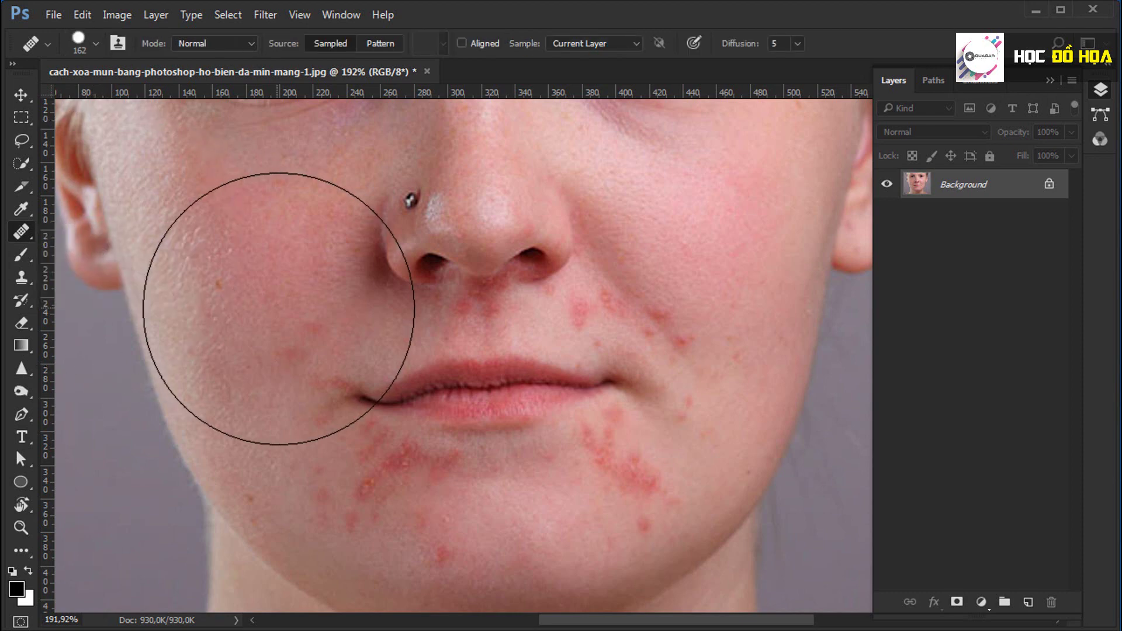
mouse_move(454, 338)
left_mouse_down()
mouse_move(355, 336)
mouse_move(549, 410)
left_mouse_up()
scroll(334, 339, "up", 3)
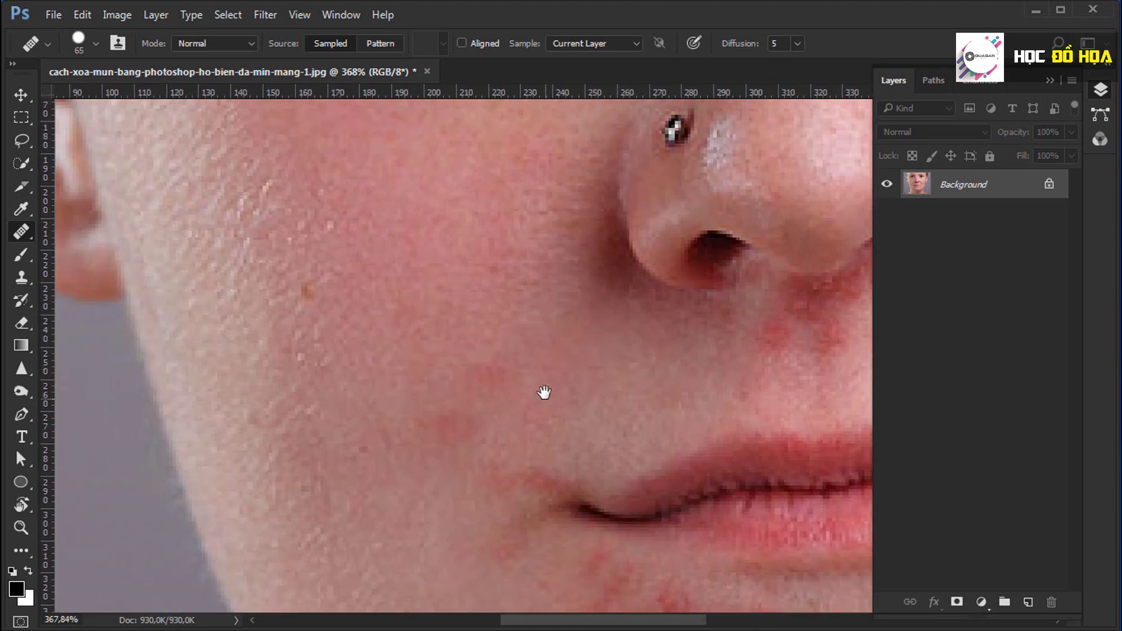
mouse_move(427, 345)
left_mouse_down()
mouse_move(366, 345)
mouse_move(400, 338)
left_mouse_up()
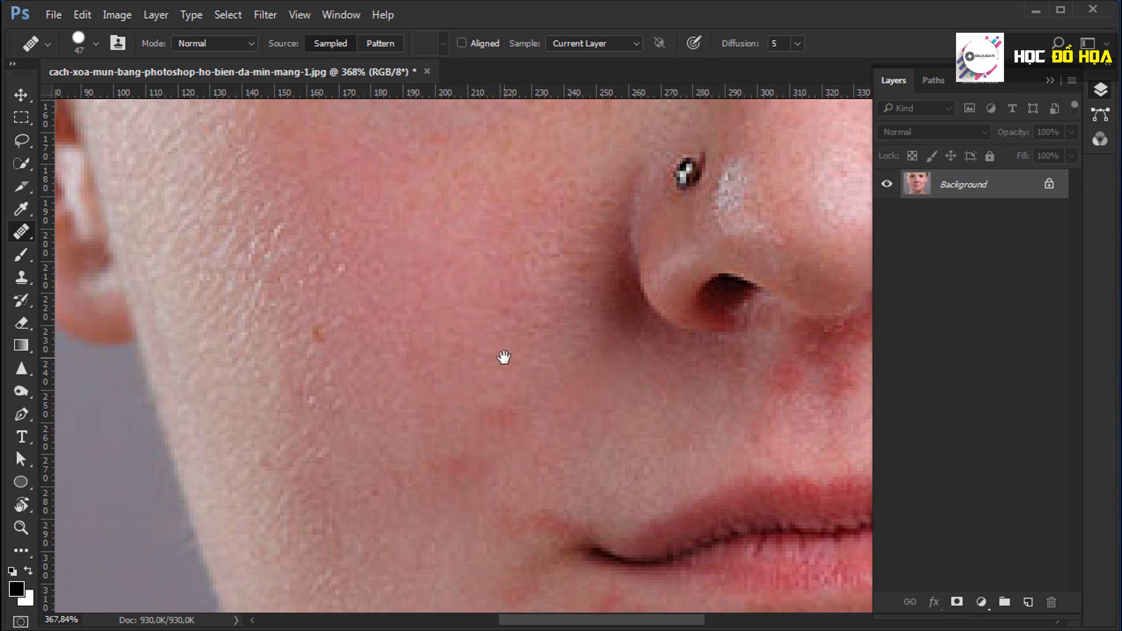
- Pan the 368% view from the nose and lips to the right cheek and jaw
left_click_drag(503, 358, 340, 344)
left_click_drag(707, 398, 561, 382)
left_click_drag(611, 327, 411, 310)
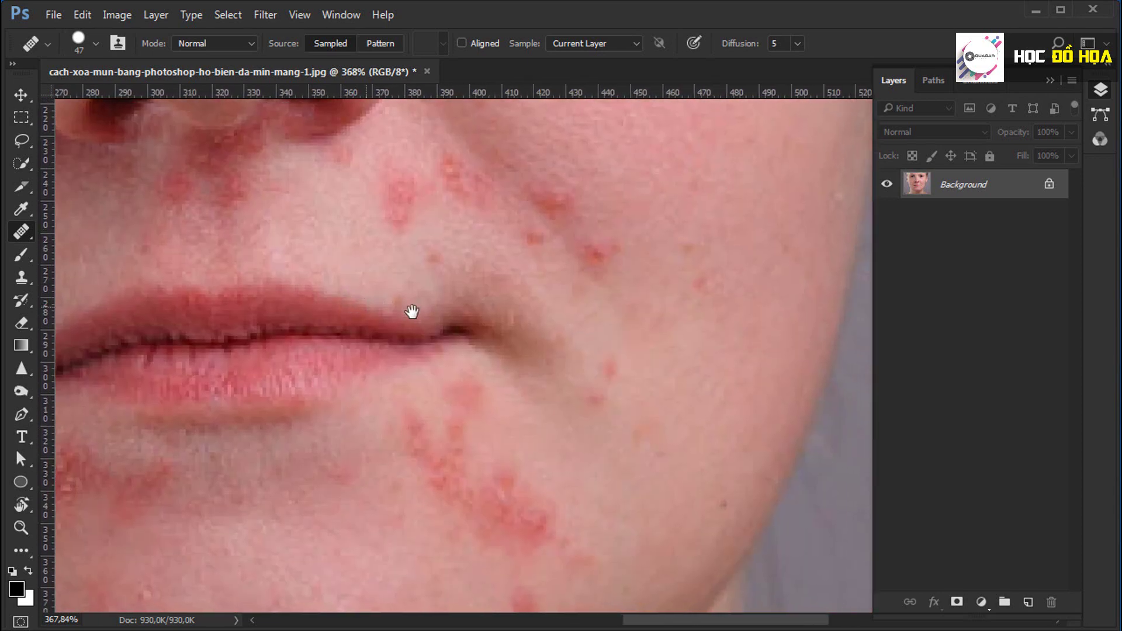
mouse_move(503, 387)
left_mouse_down()
mouse_move(440, 382)
mouse_move(549, 430)
left_mouse_up()
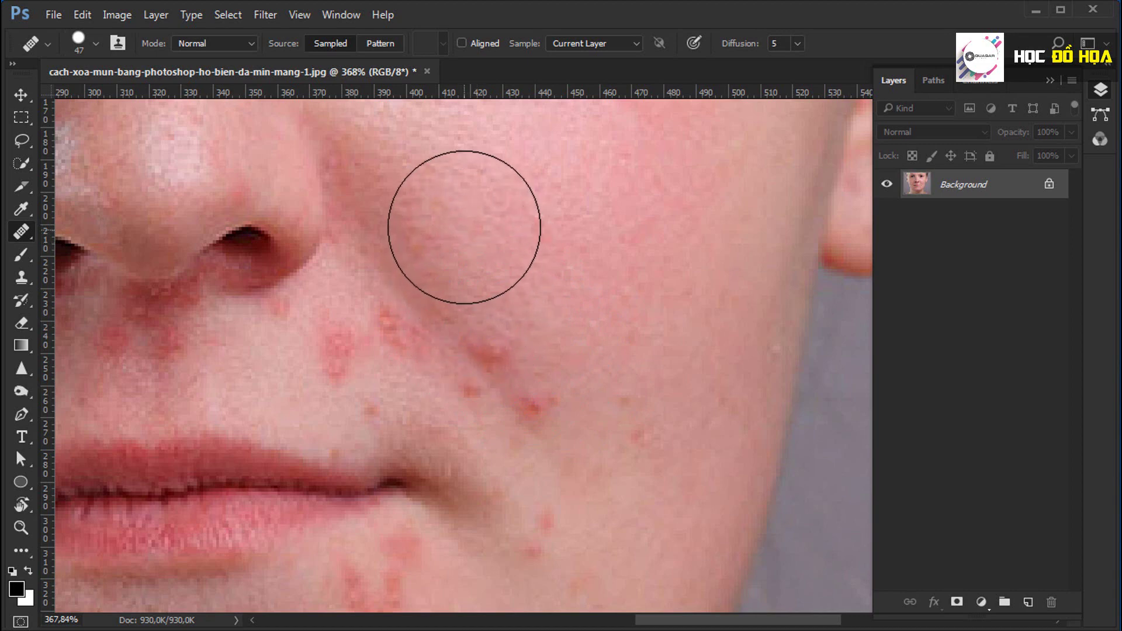
- Set the healing brush to 0% hardness and resize it to 22 px
right_click(464, 225)
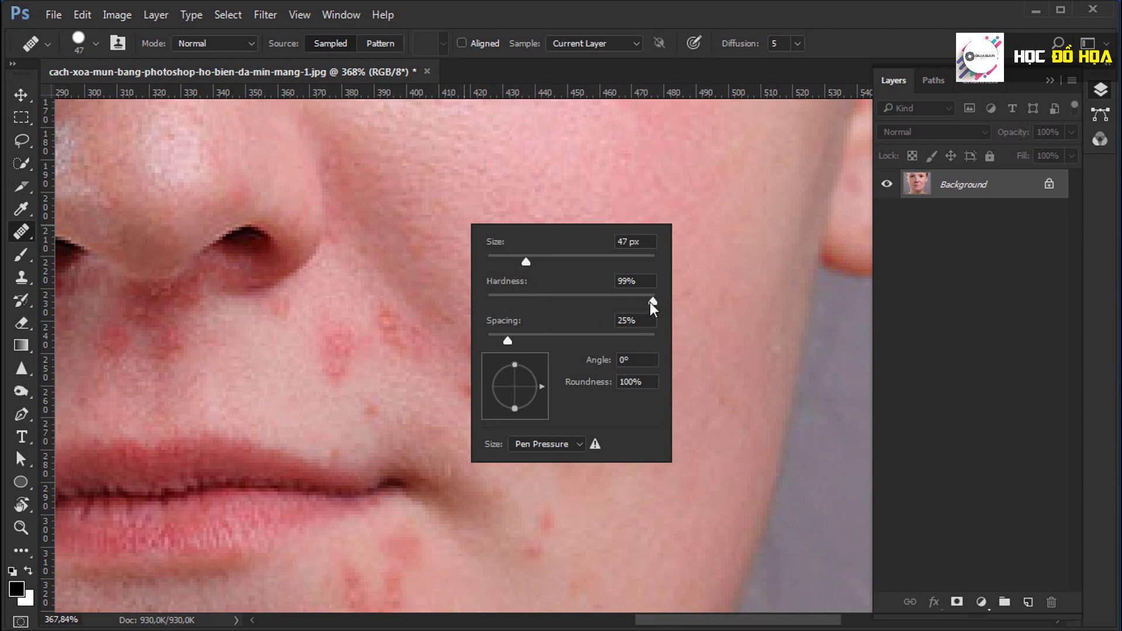
left_click_drag(652, 300, 485, 309)
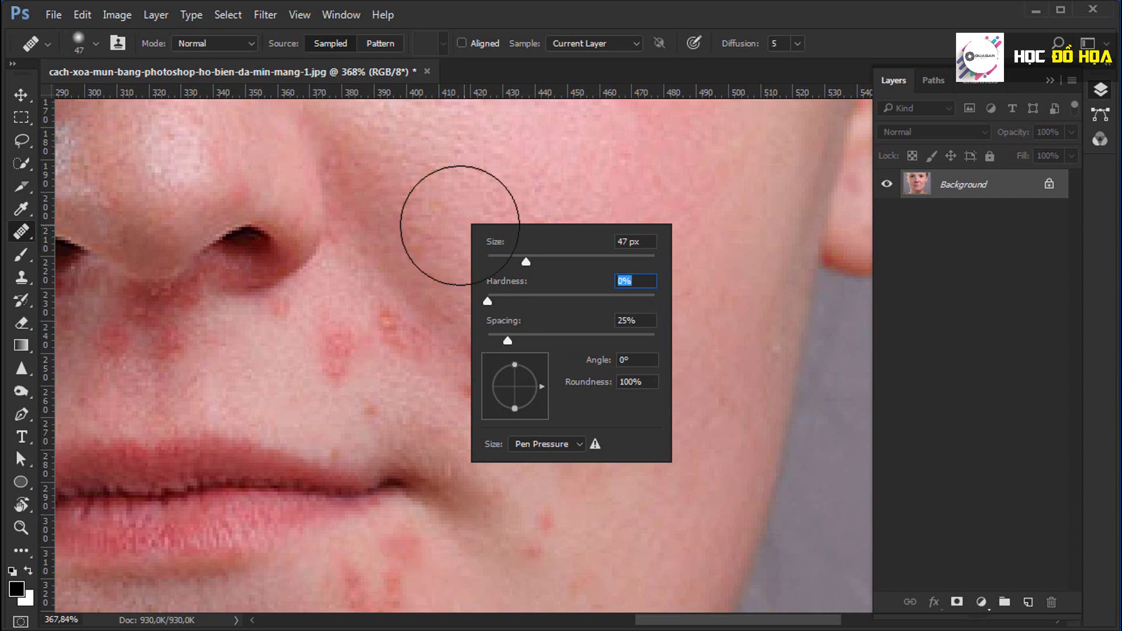
left_click(432, 374)
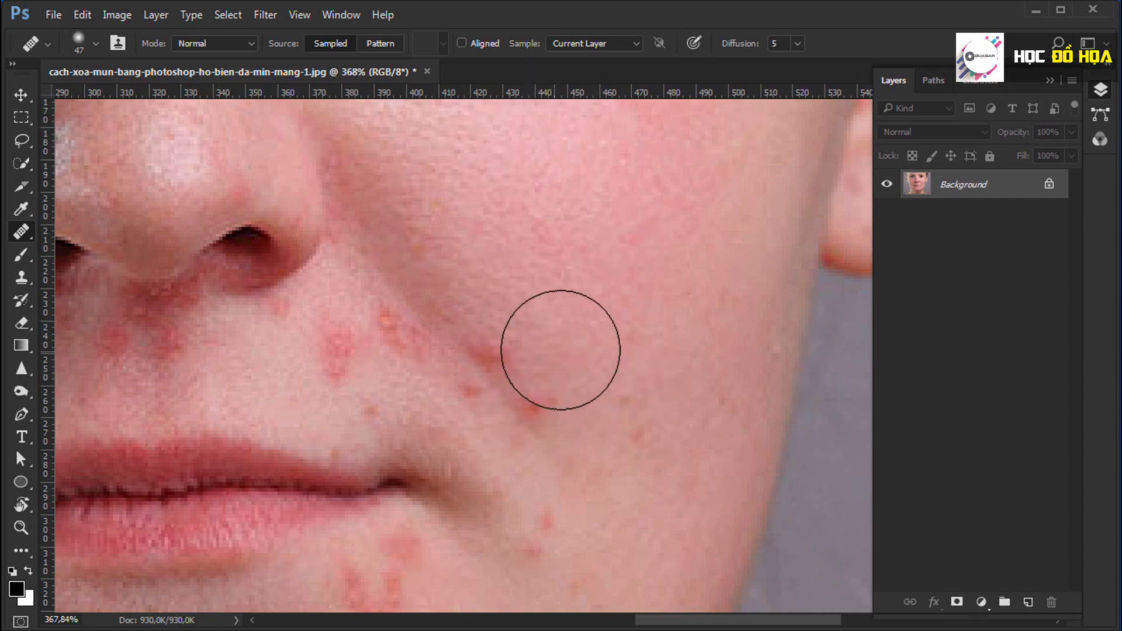
left_click_drag(537, 311, 582, 302)
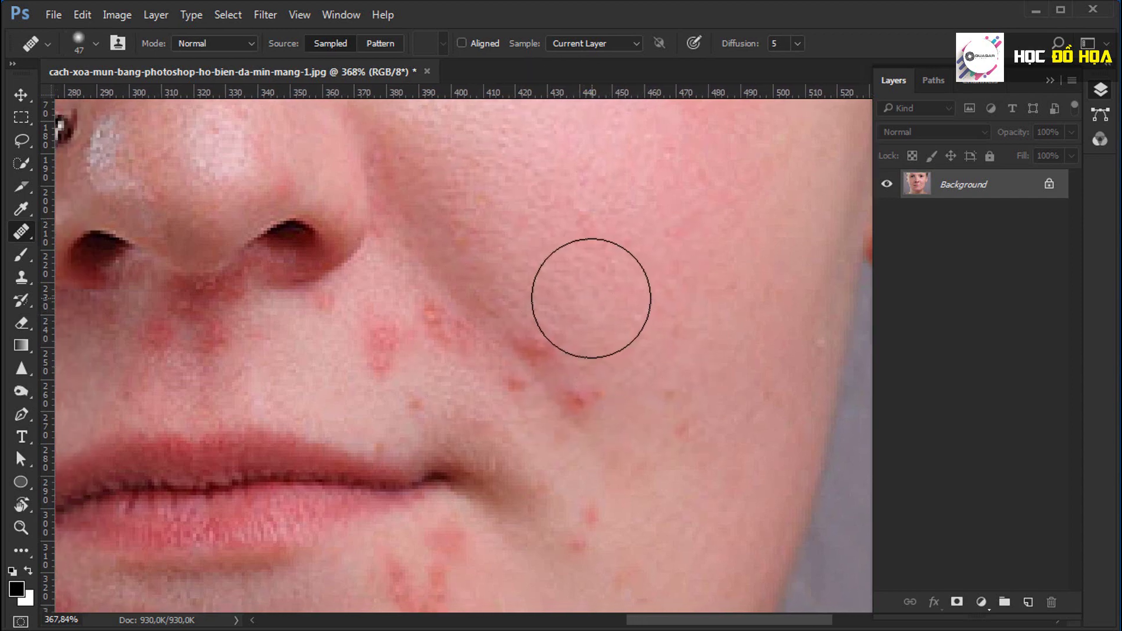
mouse_move(621, 260)
left_mouse_down()
mouse_move(563, 264)
mouse_move(581, 255)
left_mouse_up()
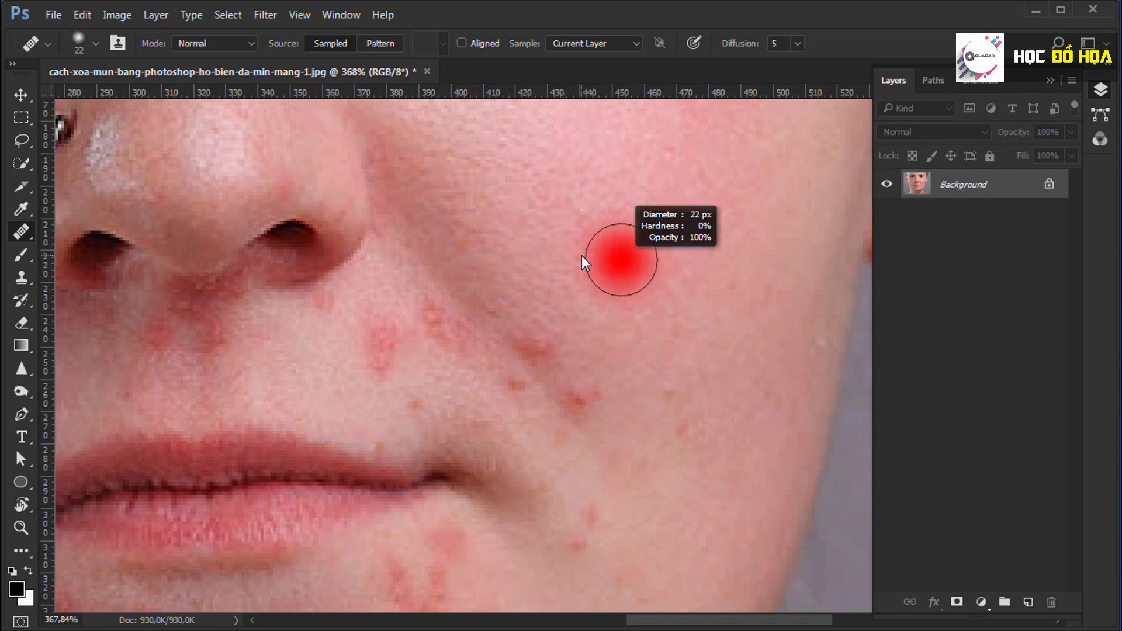
- Enlarge the brush to 34 px and heal cheek and smile-line pimples with sampled clean skin
key("alt")
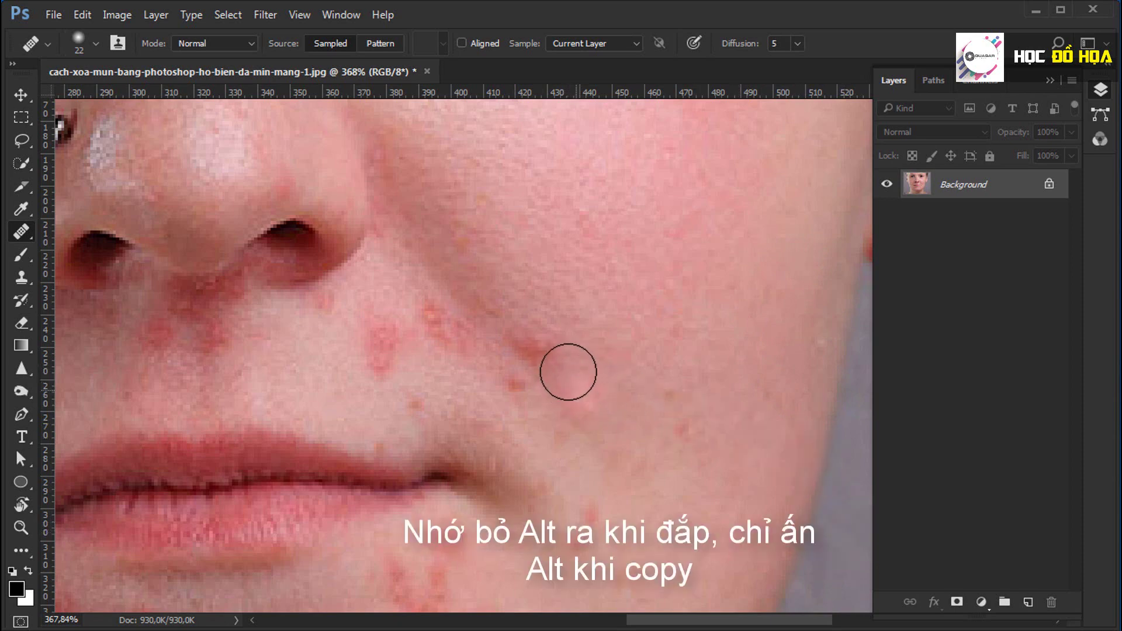
left_click(542, 346)
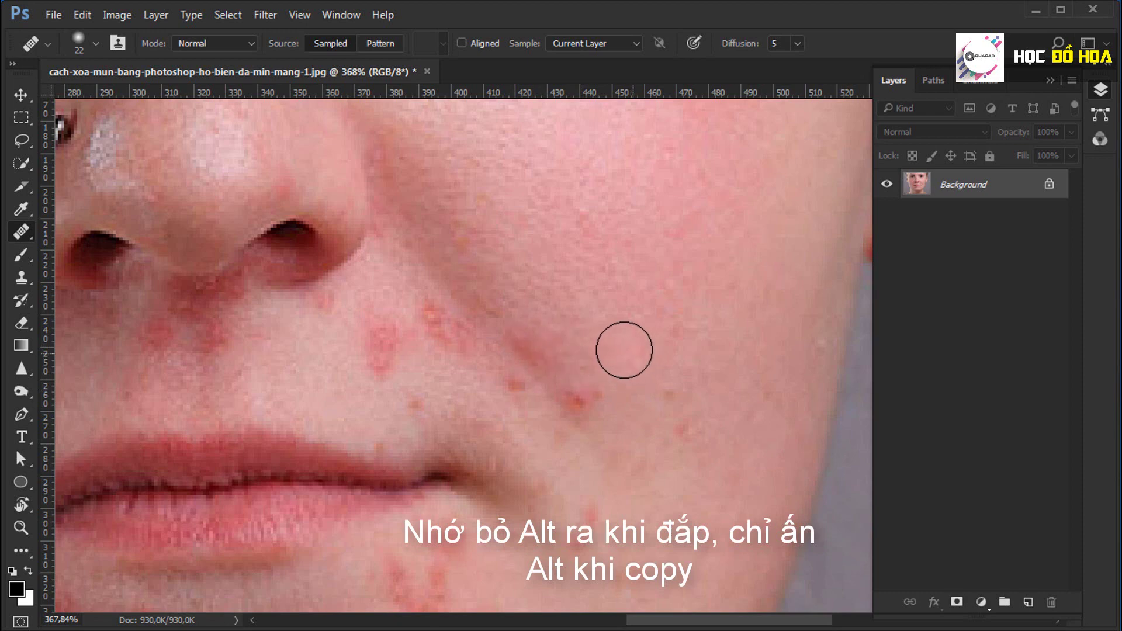
right_click(587, 266, "alt")
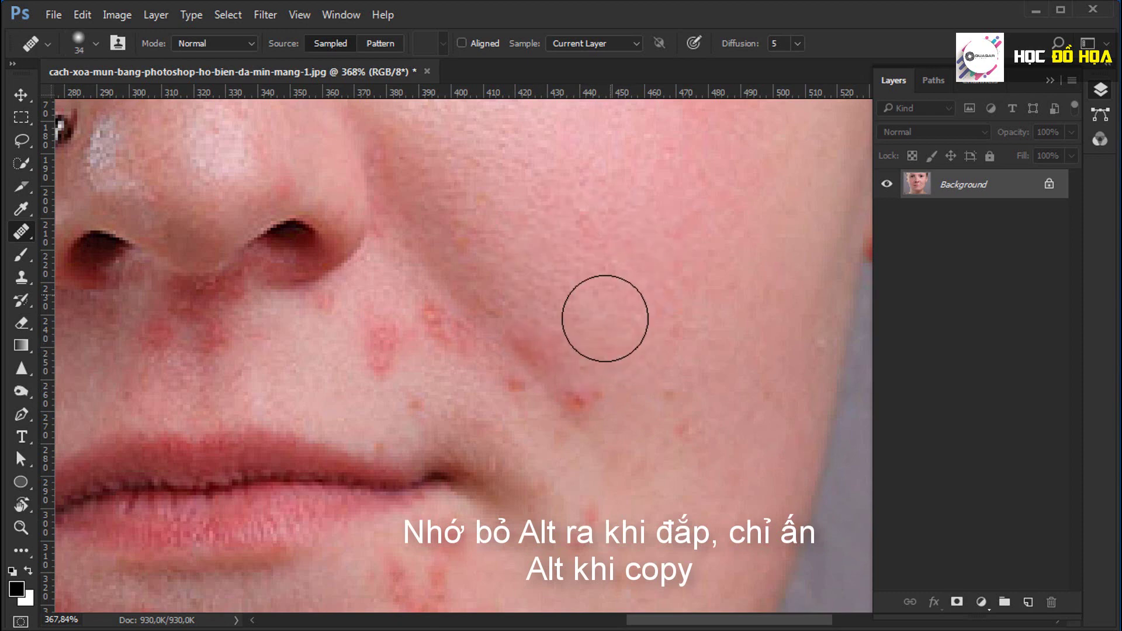
left_click(627, 226, "alt")
left_click(573, 406)
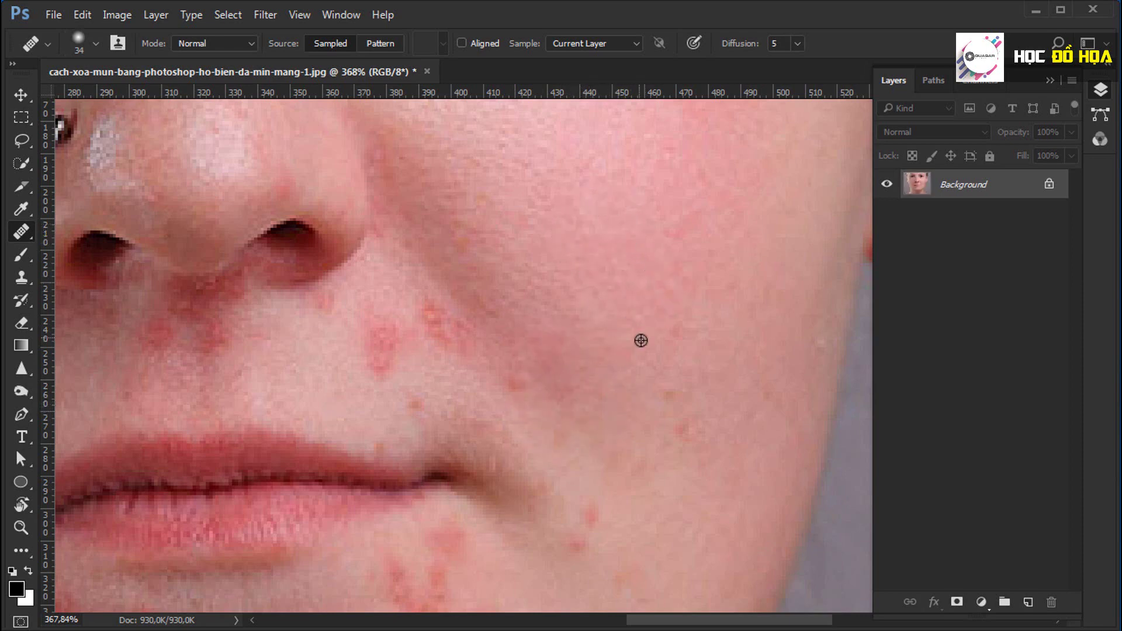
left_click(516, 381)
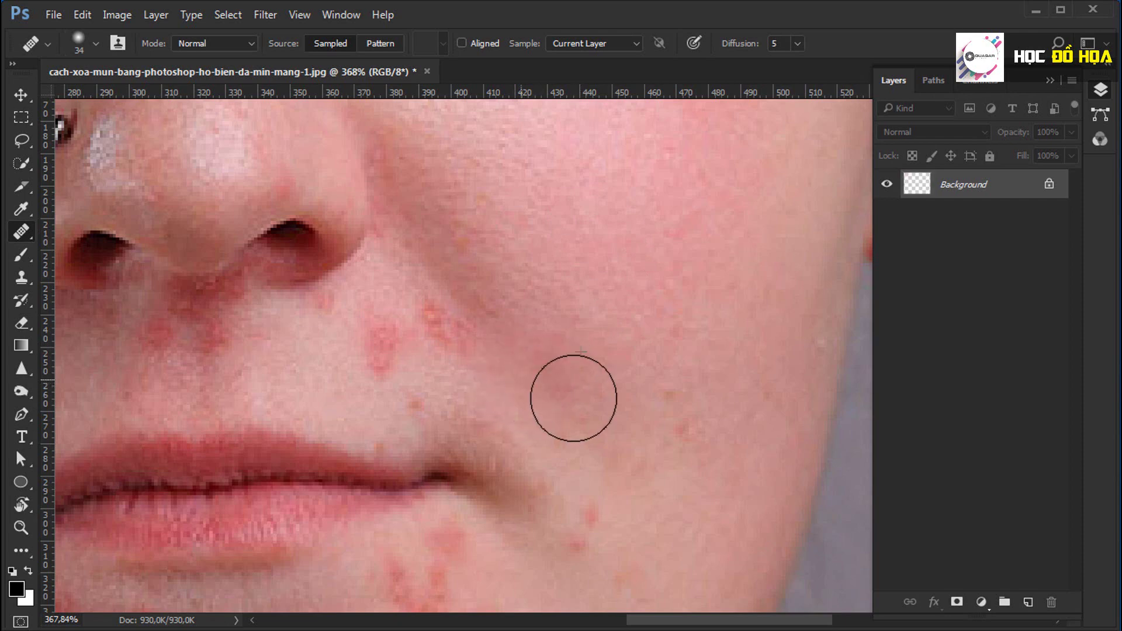
left_click(675, 389)
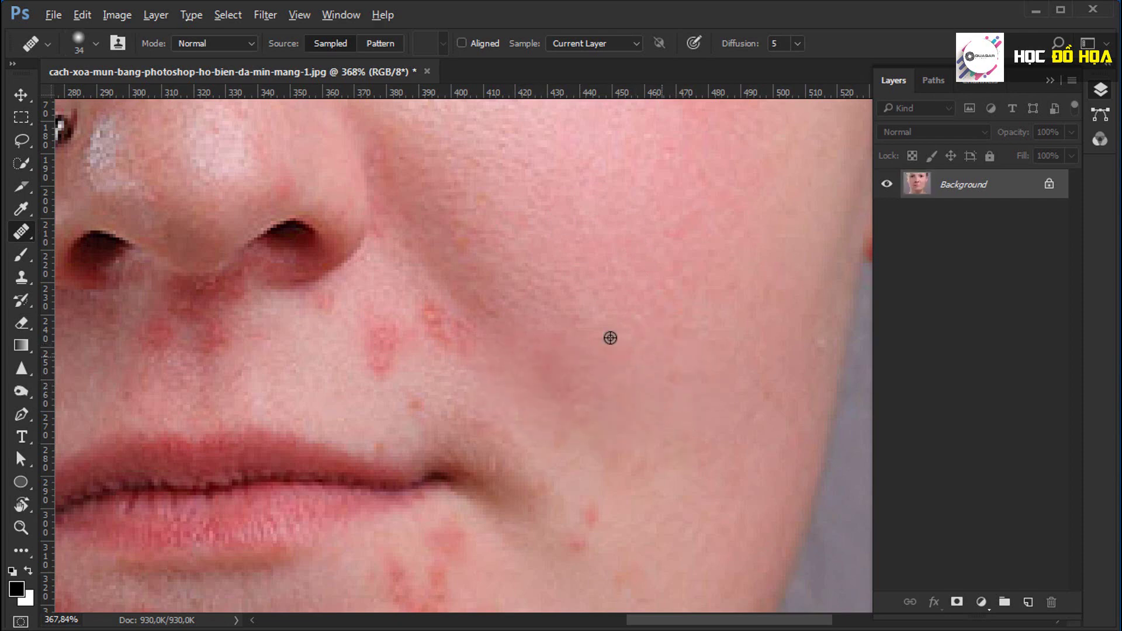
left_click(454, 321)
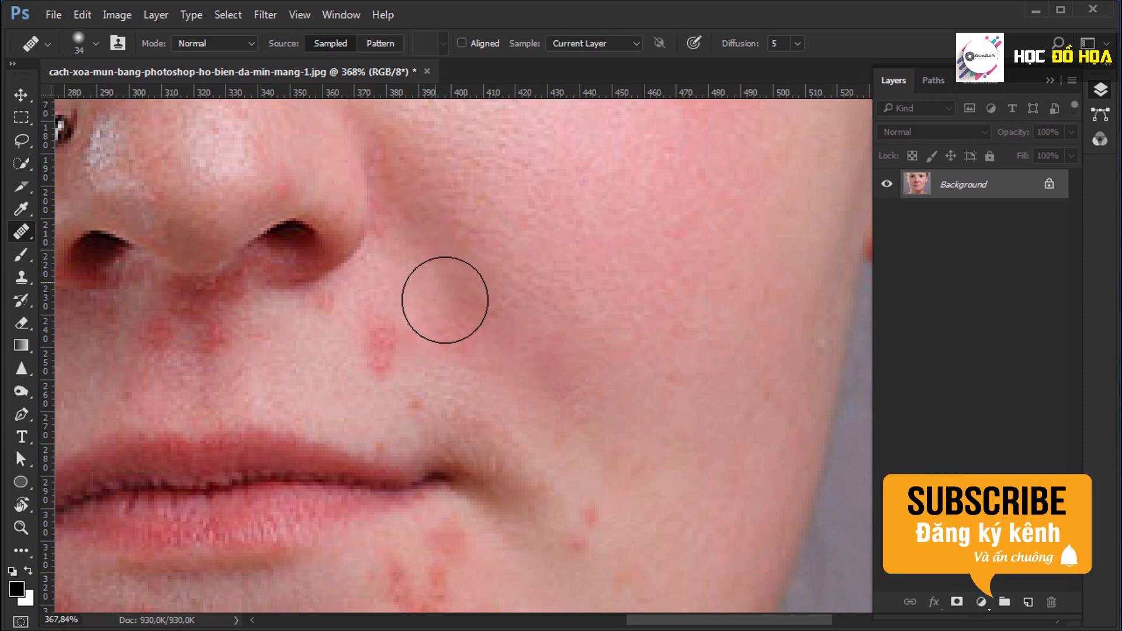
mouse_move(589, 374)
left_mouse_down()
mouse_move(515, 349)
mouse_move(421, 372)
left_mouse_up()
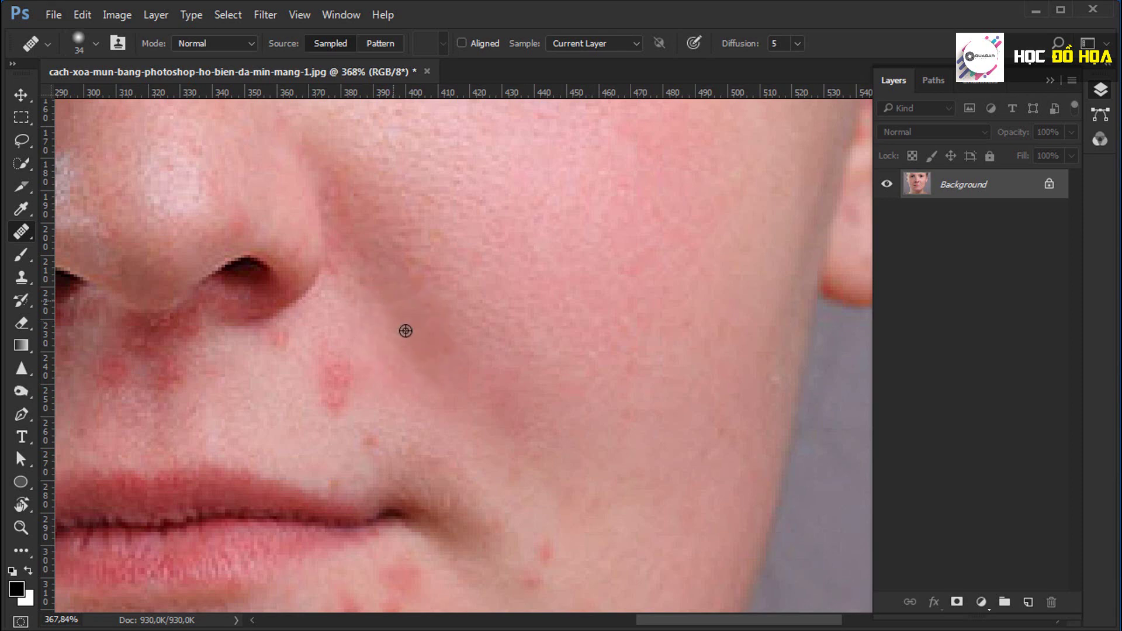
- Heal the first red blemishes below the lower lip on the chin
scroll(540, 323, "down", 5)
left_click(492, 408)
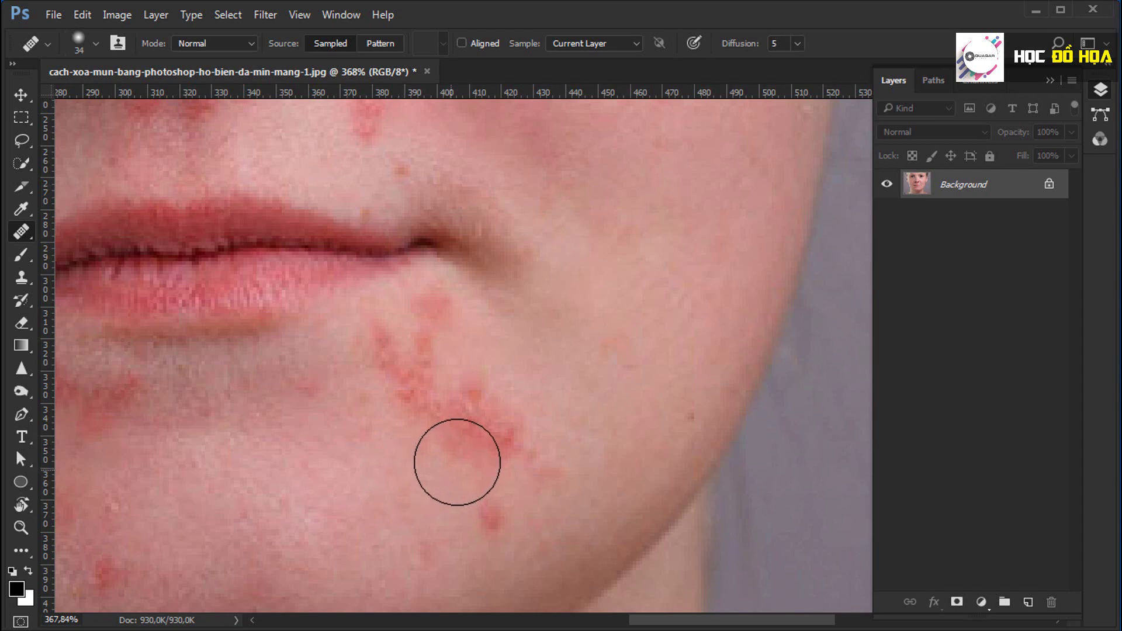
left_click(383, 468, "alt")
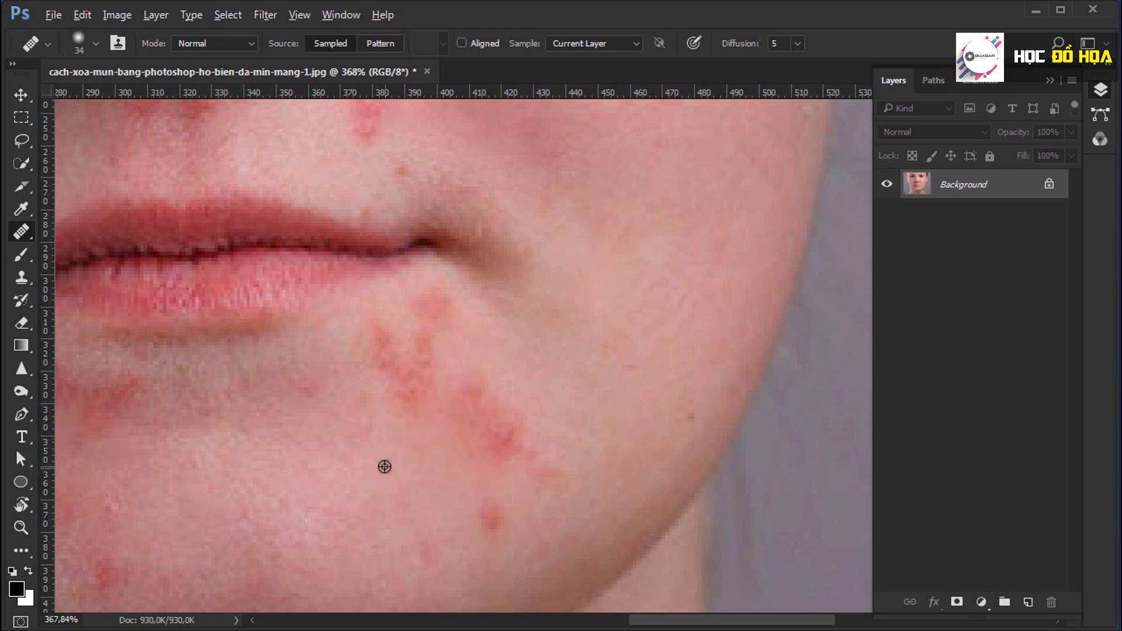
left_click(452, 420)
left_click(374, 476, "alt")
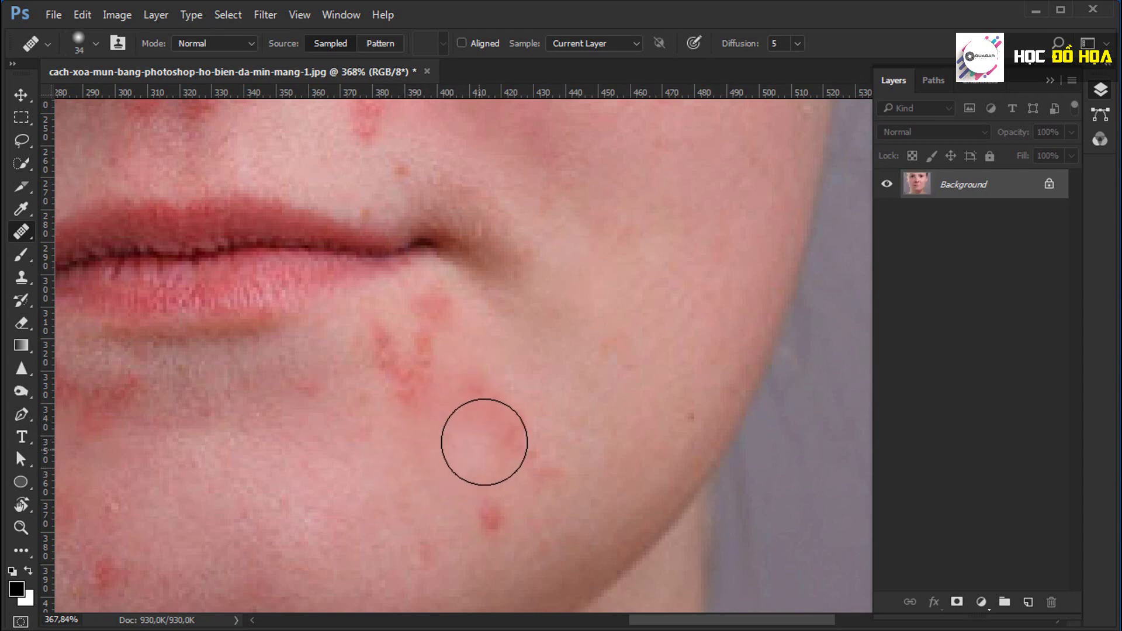
left_click(494, 429)
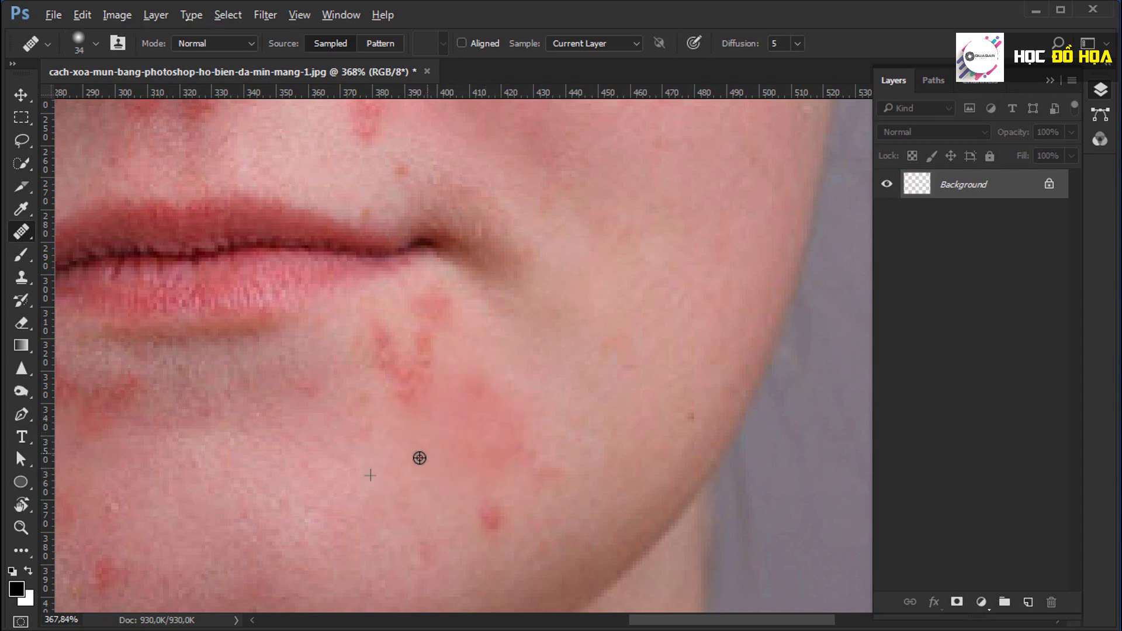
- Resample clean skin and heal the remaining red blemishes across the lower chin
left_click(556, 395, "alt")
left_click(528, 444)
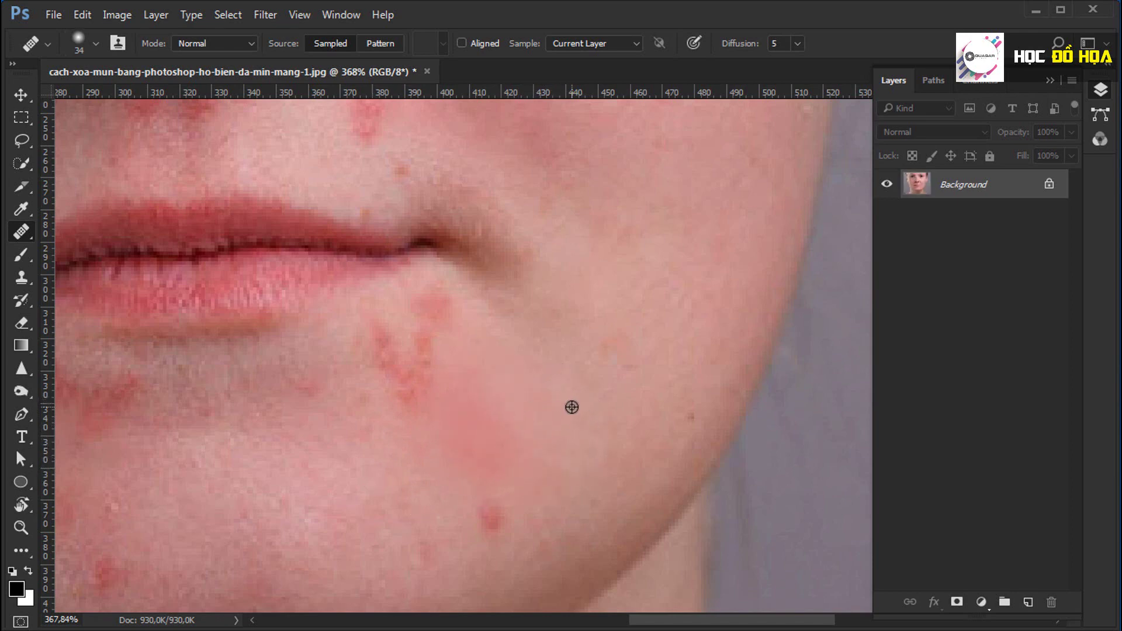
left_click(346, 488, "alt")
left_click(471, 439)
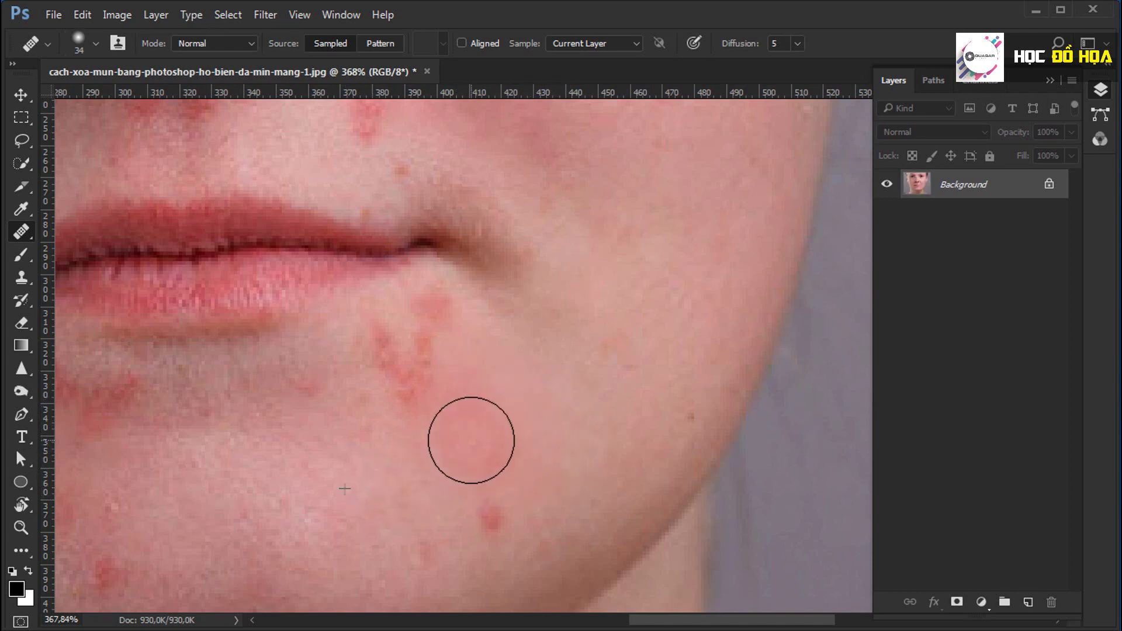
left_click(323, 454, "alt")
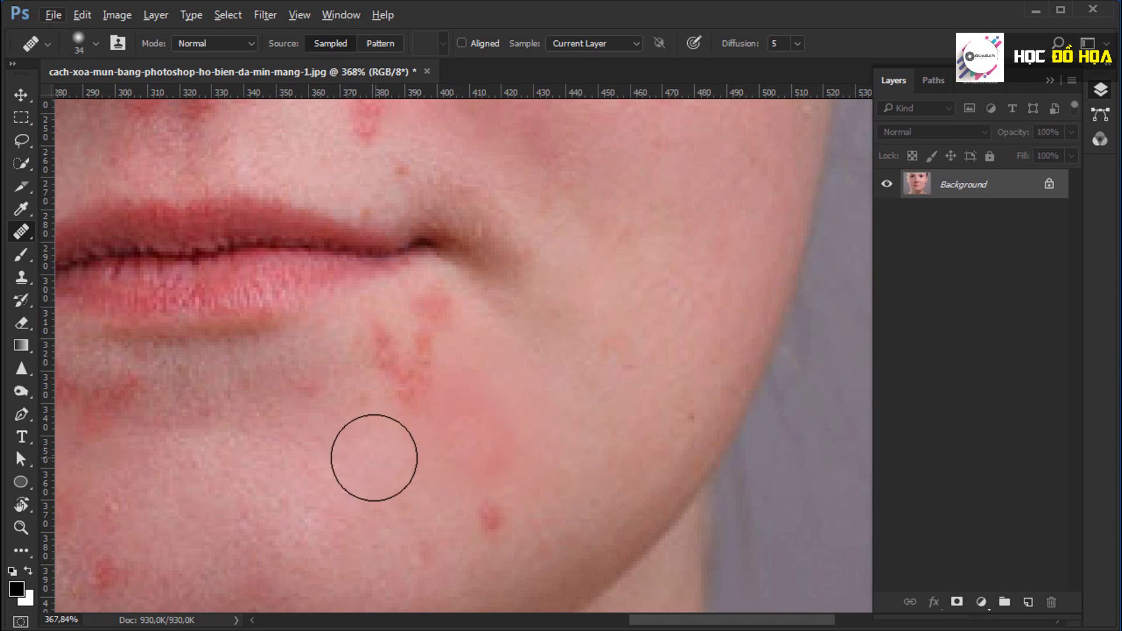
left_click_drag(370, 458, 478, 403)
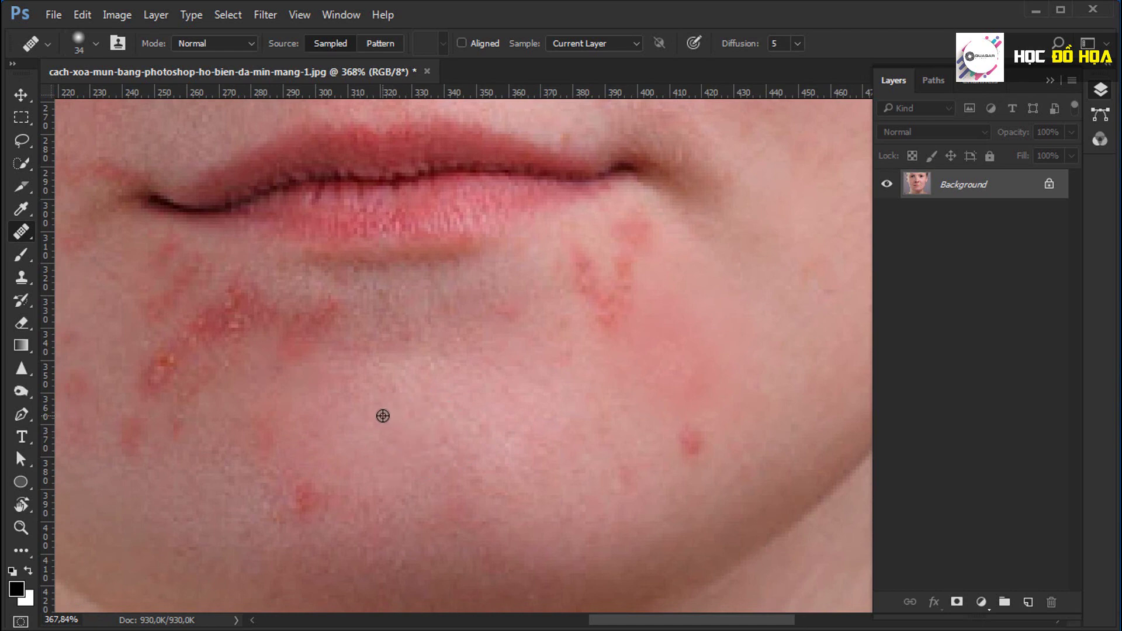
left_click(497, 453, "alt")
left_click(313, 501)
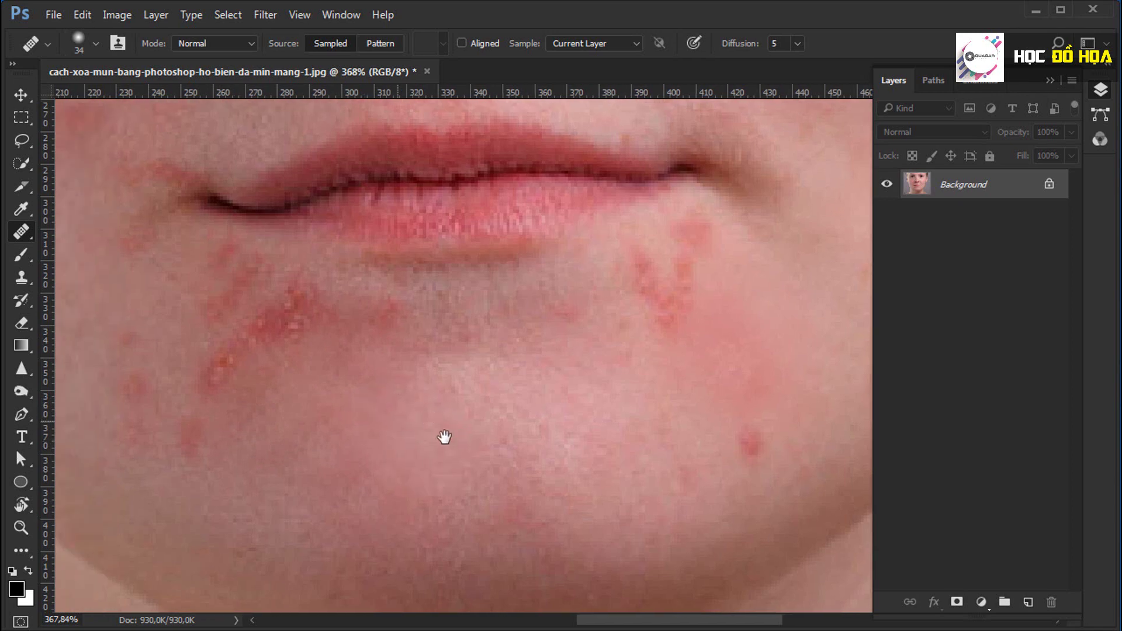
- Sample nearby cheek skin and paint away the red spots around the left mouth corner
left_click_drag(362, 444, 576, 458)
left_click(225, 366, "alt")
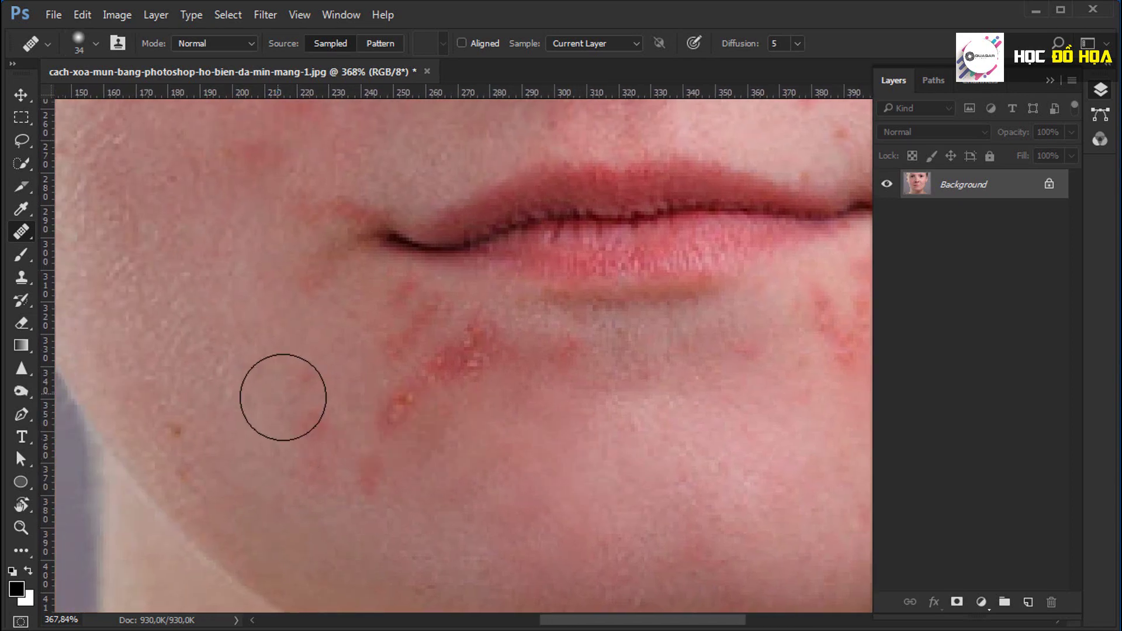
left_click_drag(300, 386, 317, 457)
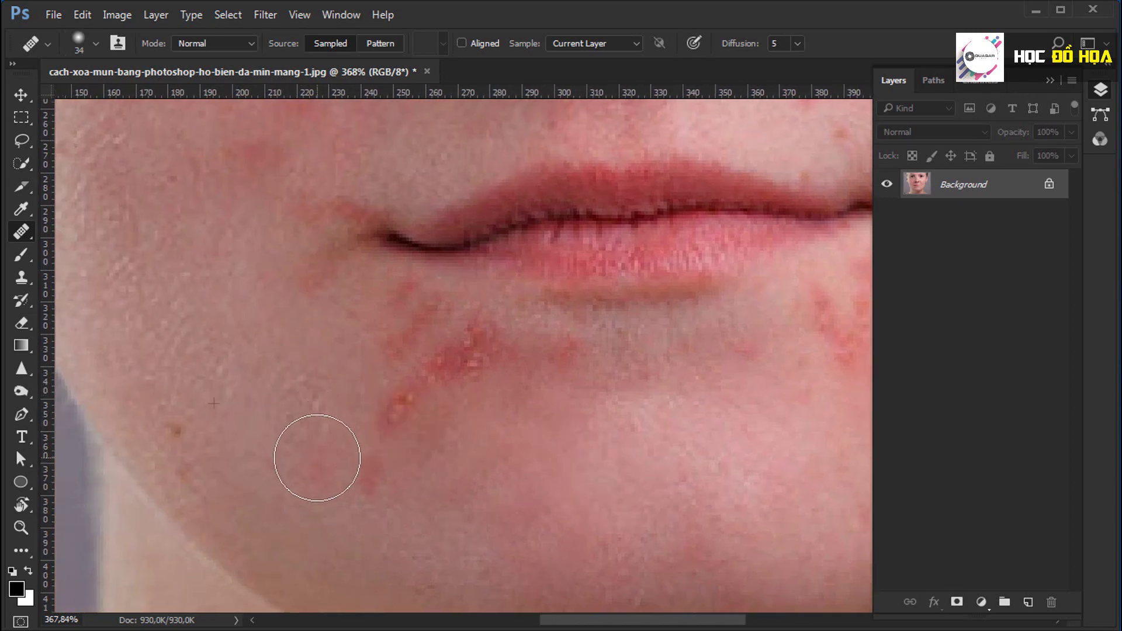
left_click(201, 323, "alt")
left_click_drag(312, 390, 403, 417)
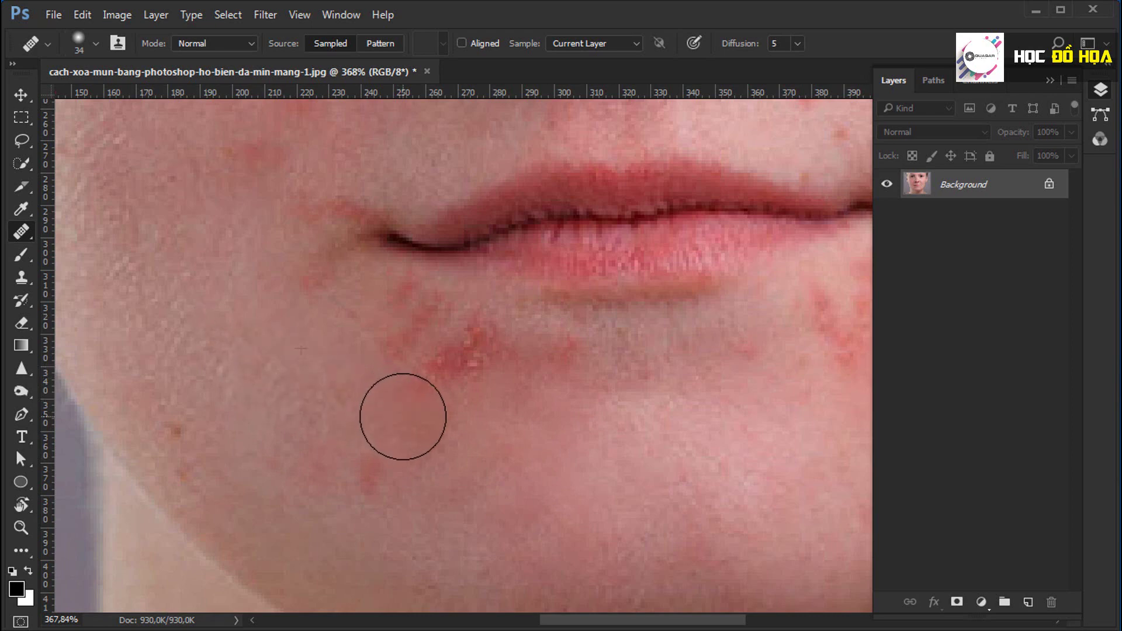
left_click(212, 326, "alt")
left_click_drag(368, 381, 426, 421)
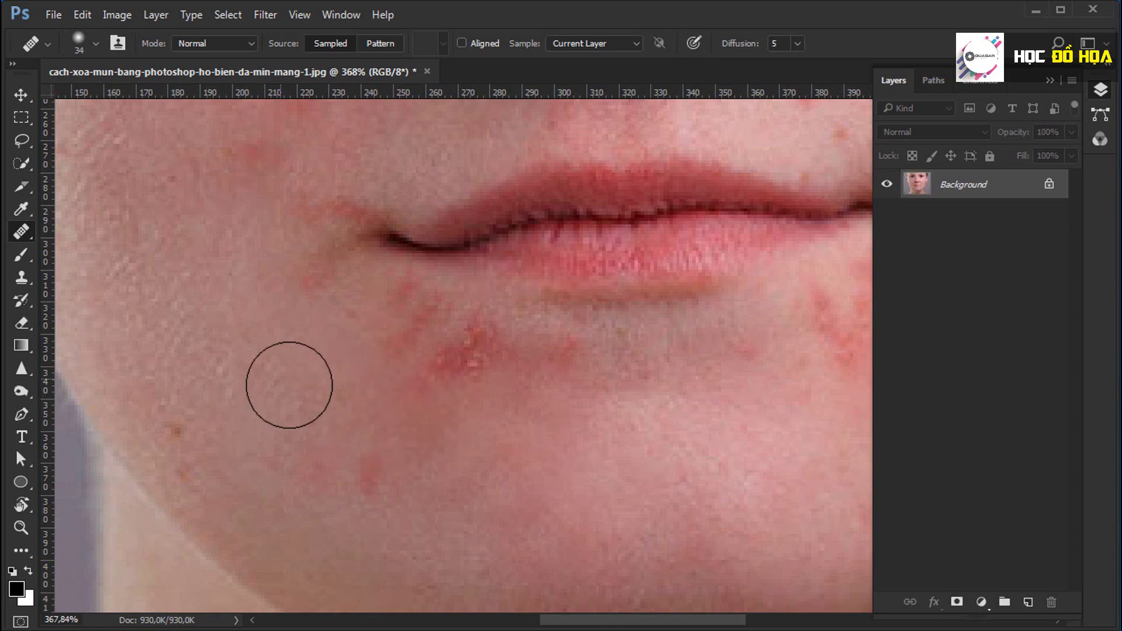
left_click_drag(354, 464, 382, 468)
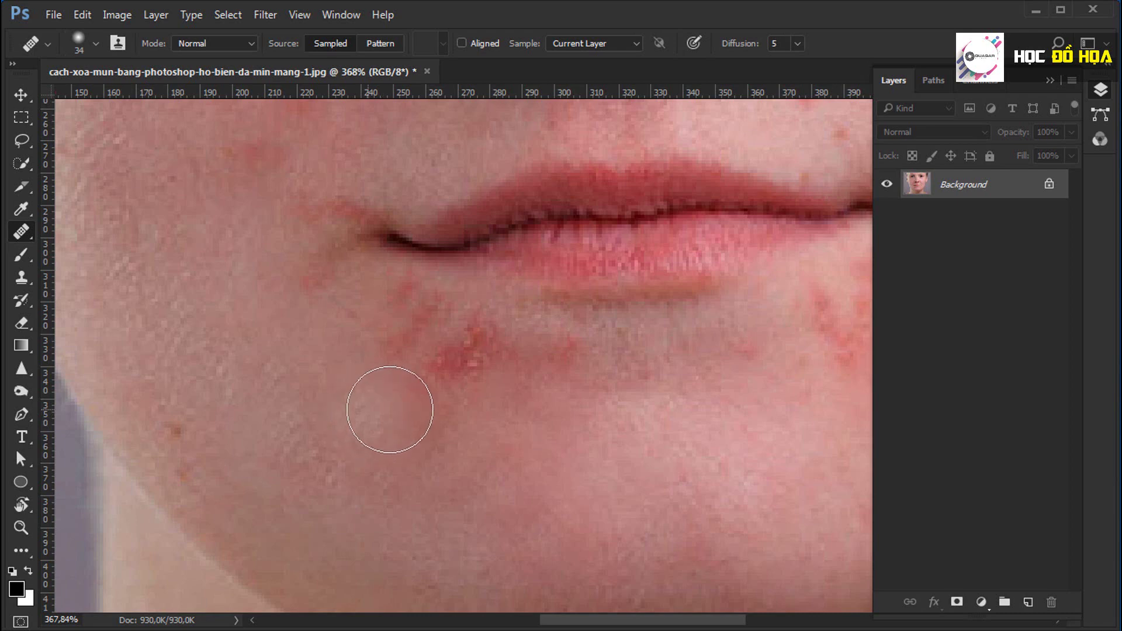
mouse_move(387, 351)
left_mouse_down()
mouse_move(415, 501)
mouse_move(447, 548)
left_mouse_up()
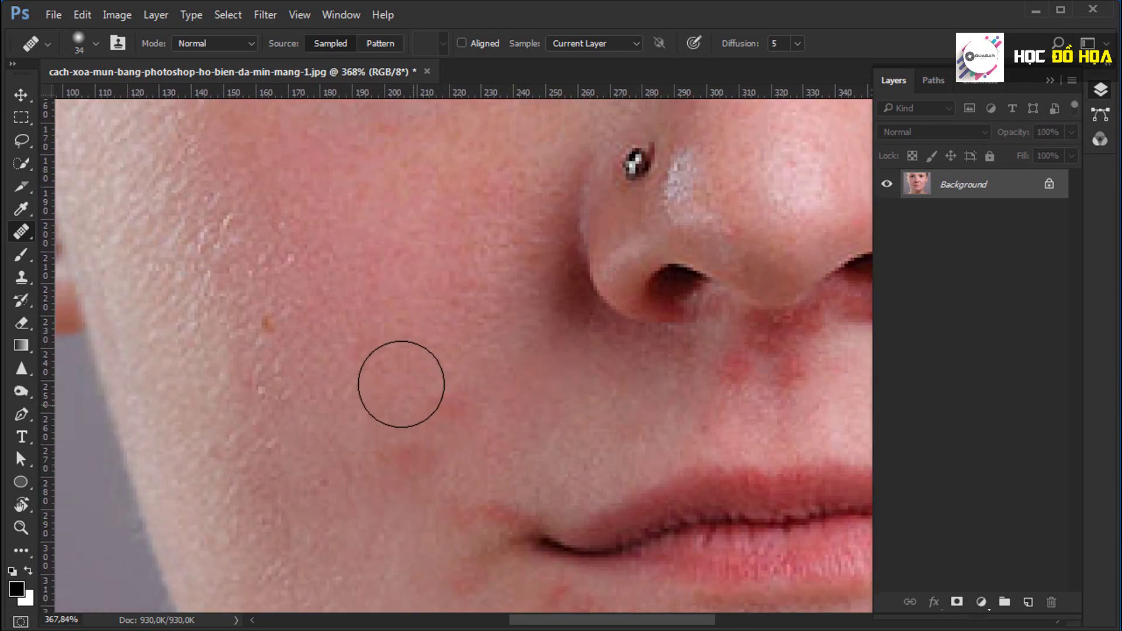
- Heal the red spots beside the nose and below the nostril above the upper lip
left_click(431, 299, "alt")
left_click(403, 453)
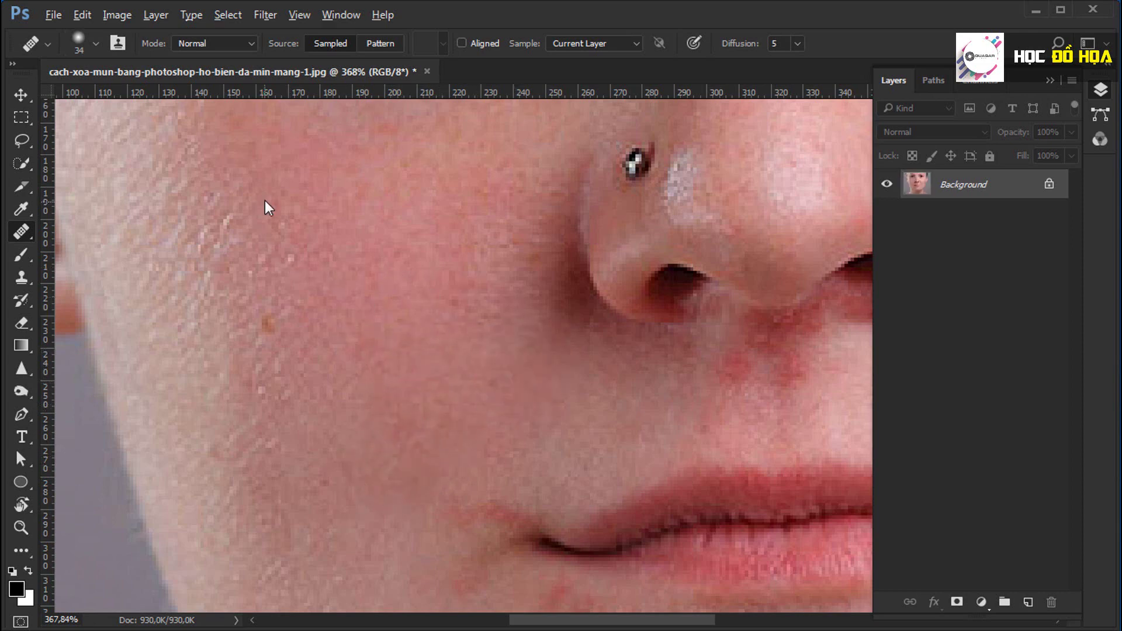
scroll(594, 362, "up", 3)
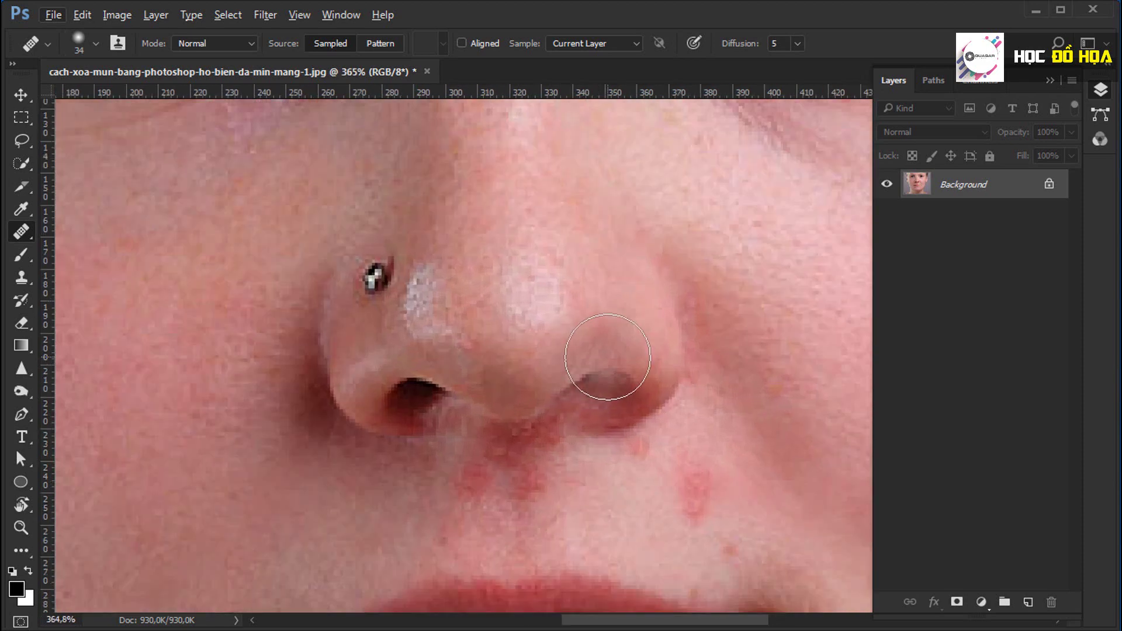
scroll(501, 313, "down", 2)
scroll(500, 313, "right", 4)
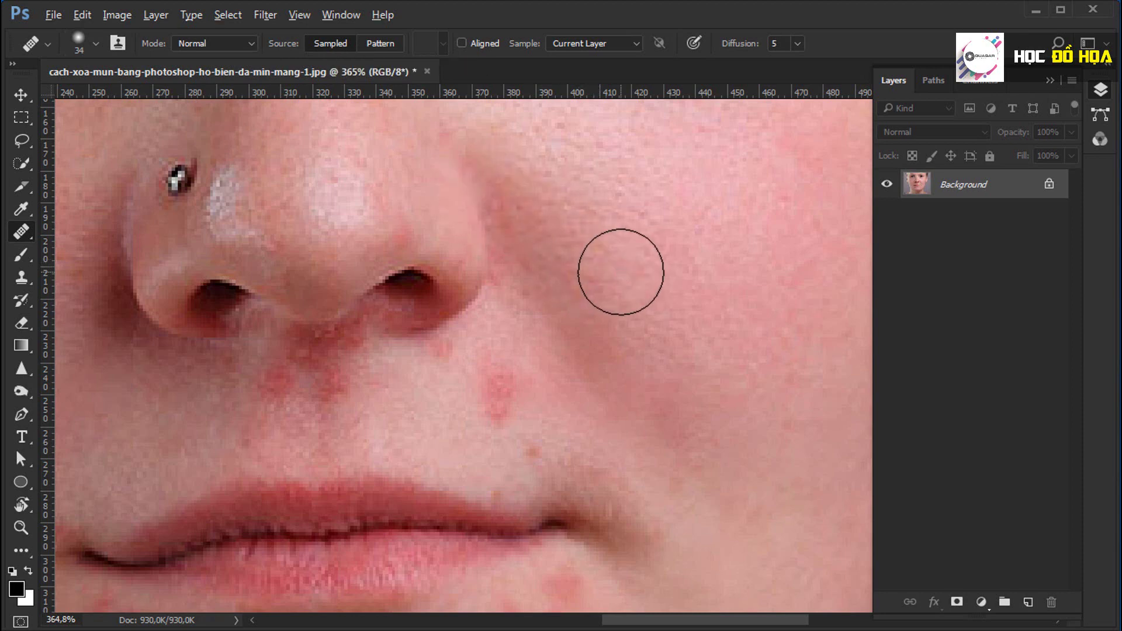
left_click(625, 280, "alt")
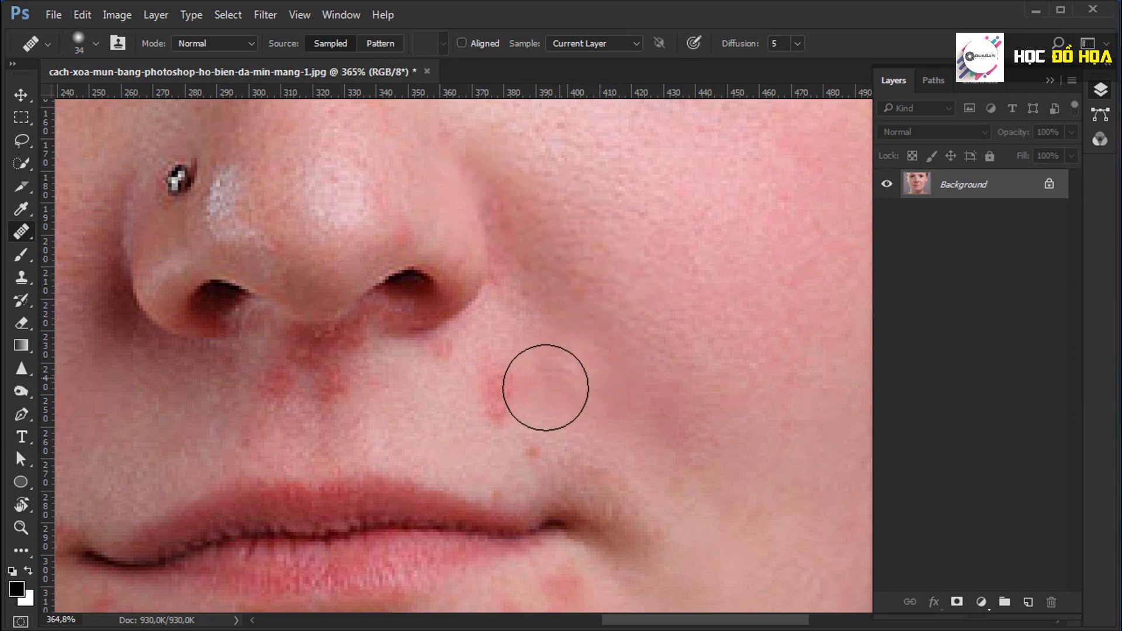
left_click(499, 392)
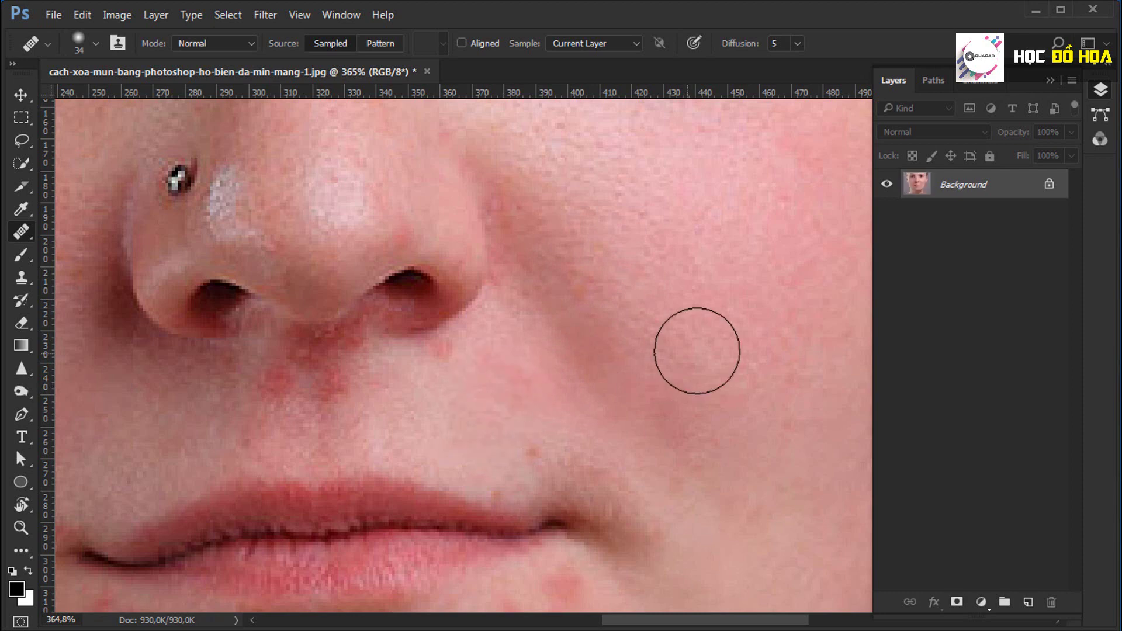
left_click(380, 45)
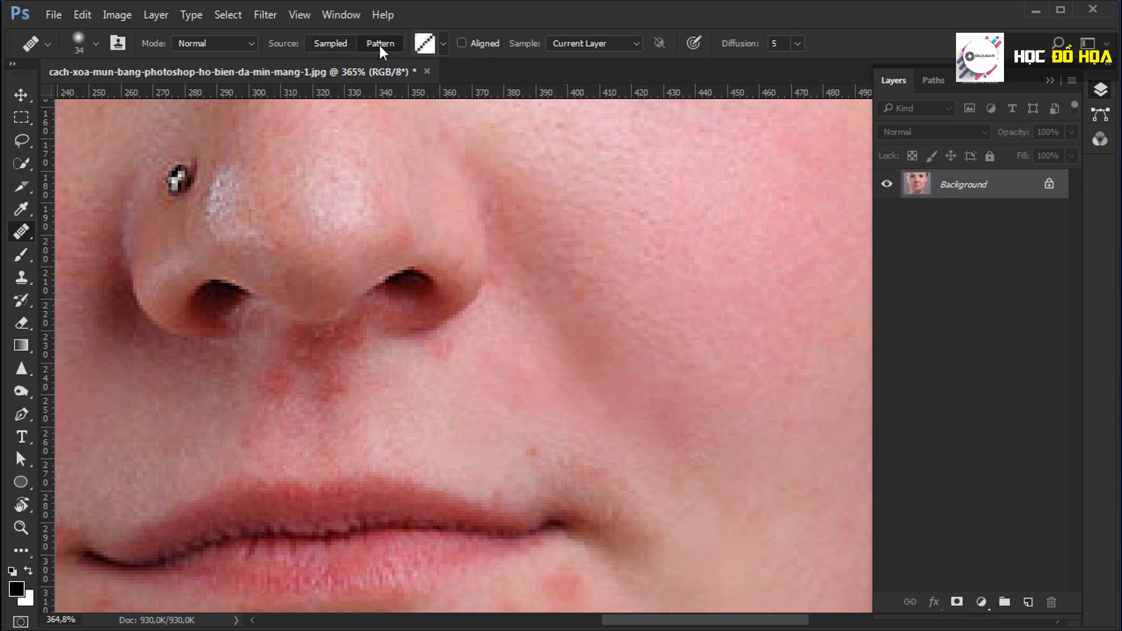
left_click(441, 45)
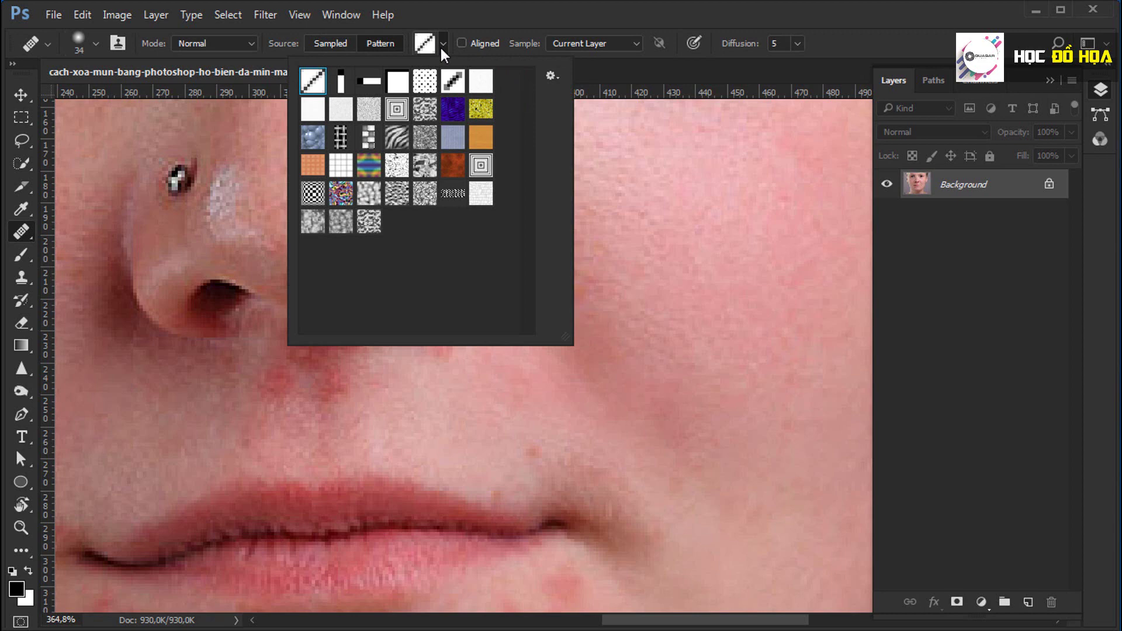
left_click(369, 139)
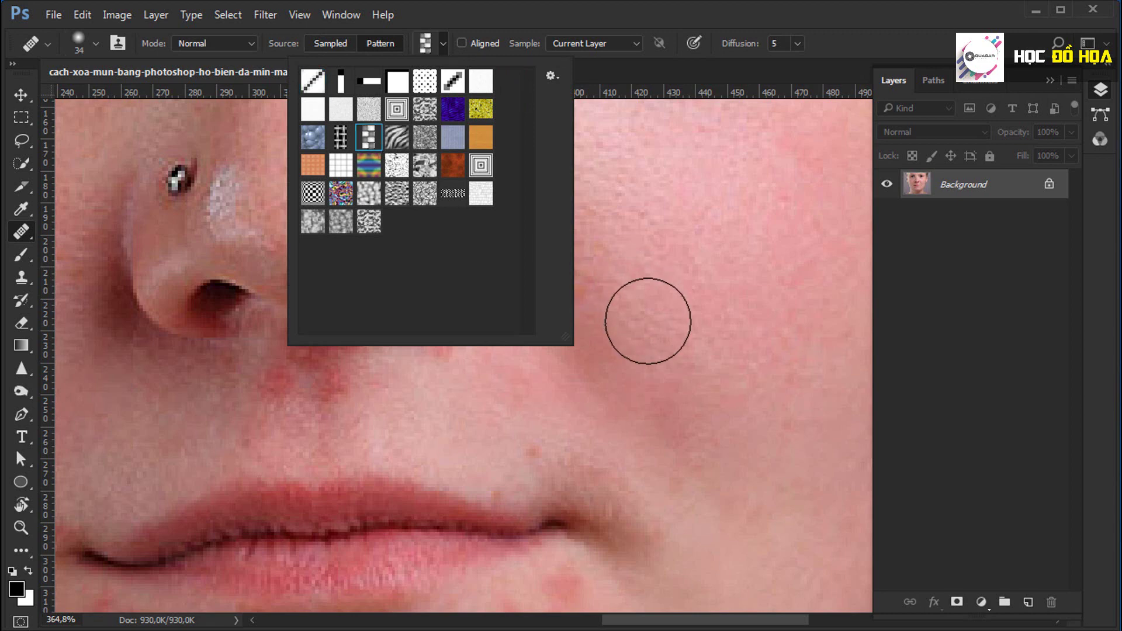
right_click(675, 316, "alt")
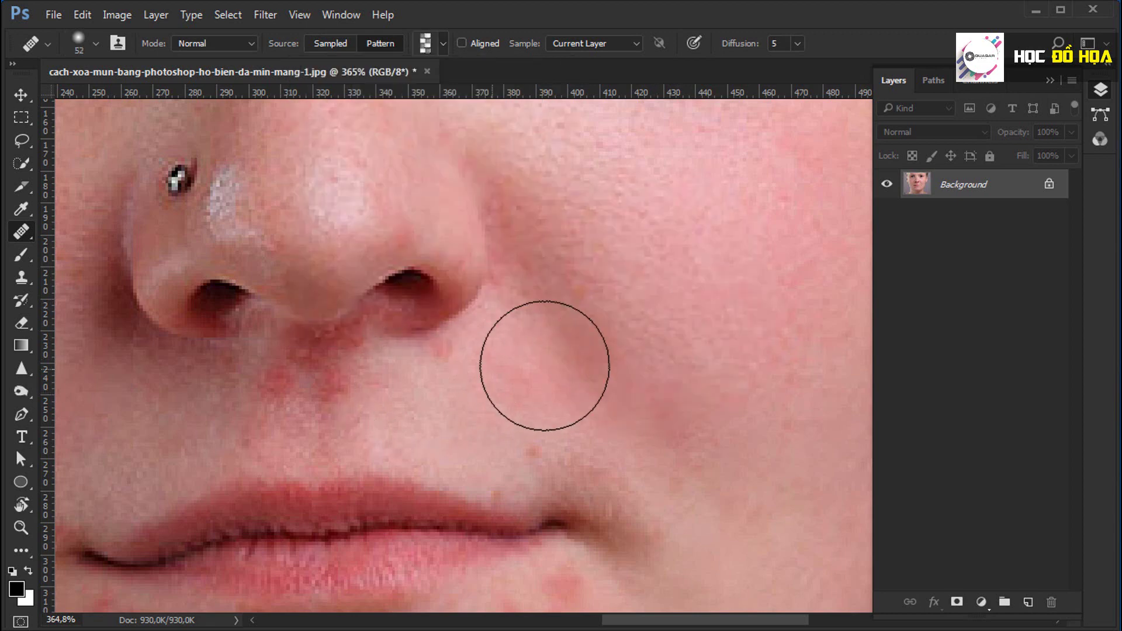
left_click_drag(295, 215, 562, 367)
left_click(447, 330)
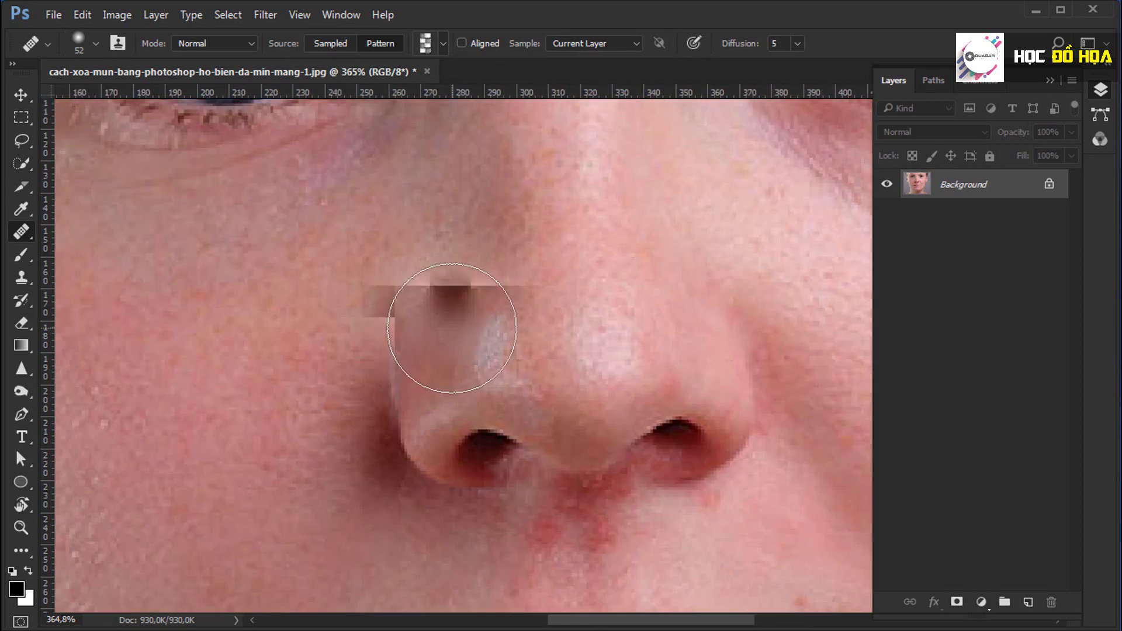
left_click_drag(623, 286, 675, 264)
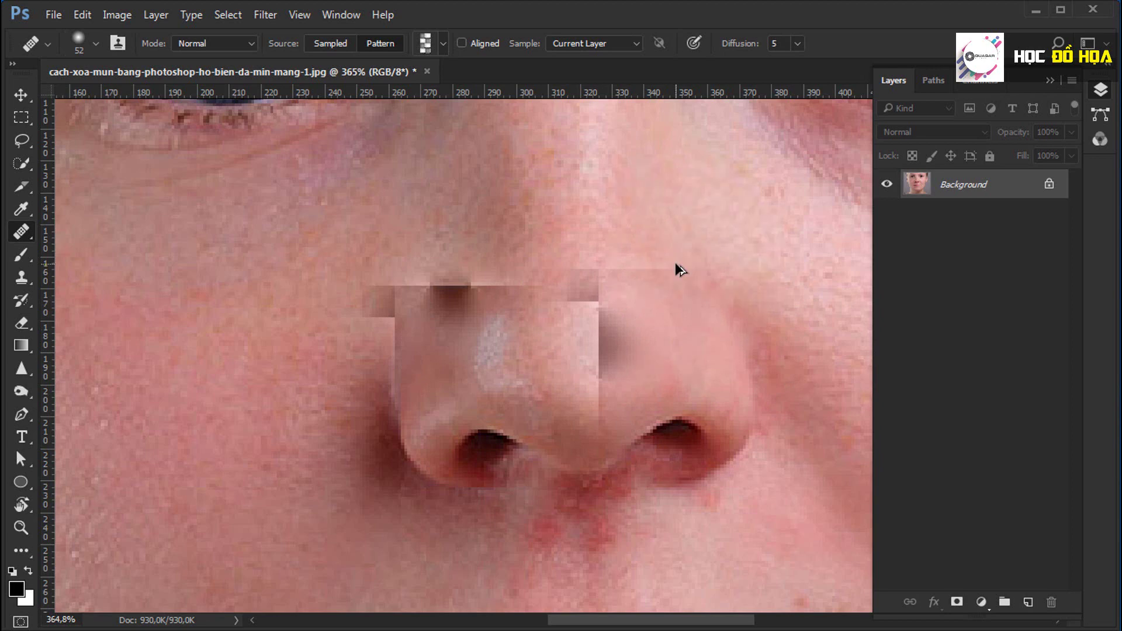
key("ctrl+z")
key("ctrl+z")
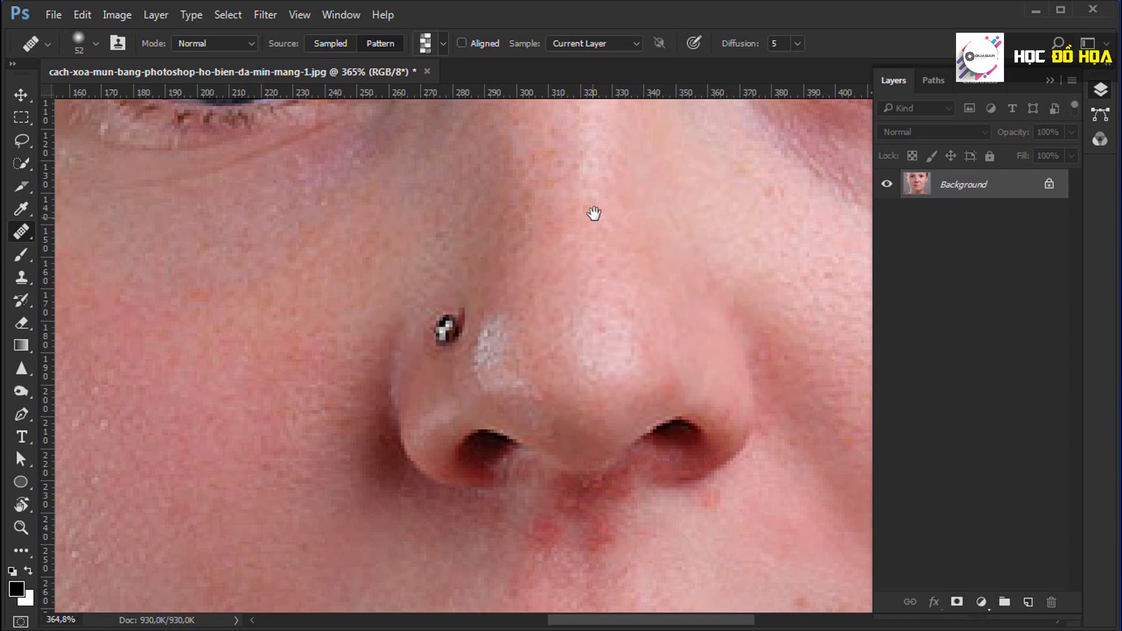
left_click_drag(593, 213, 521, 233)
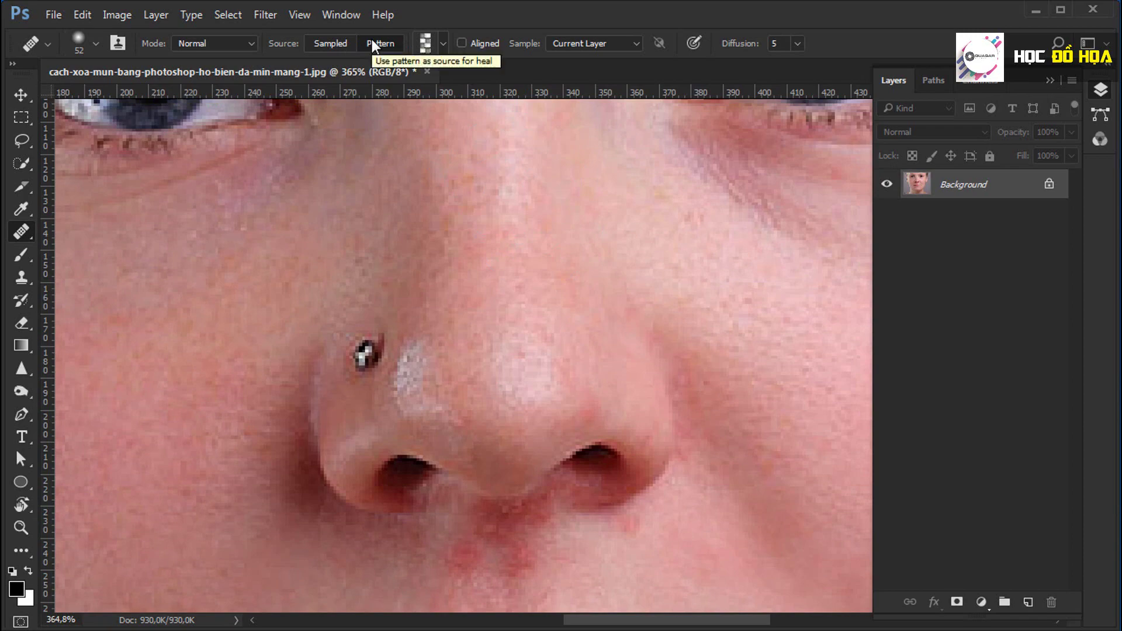
scroll(519, 215, "down", 2)
scroll(480, 255, "down", 3)
scroll(481, 256, "up", 1)
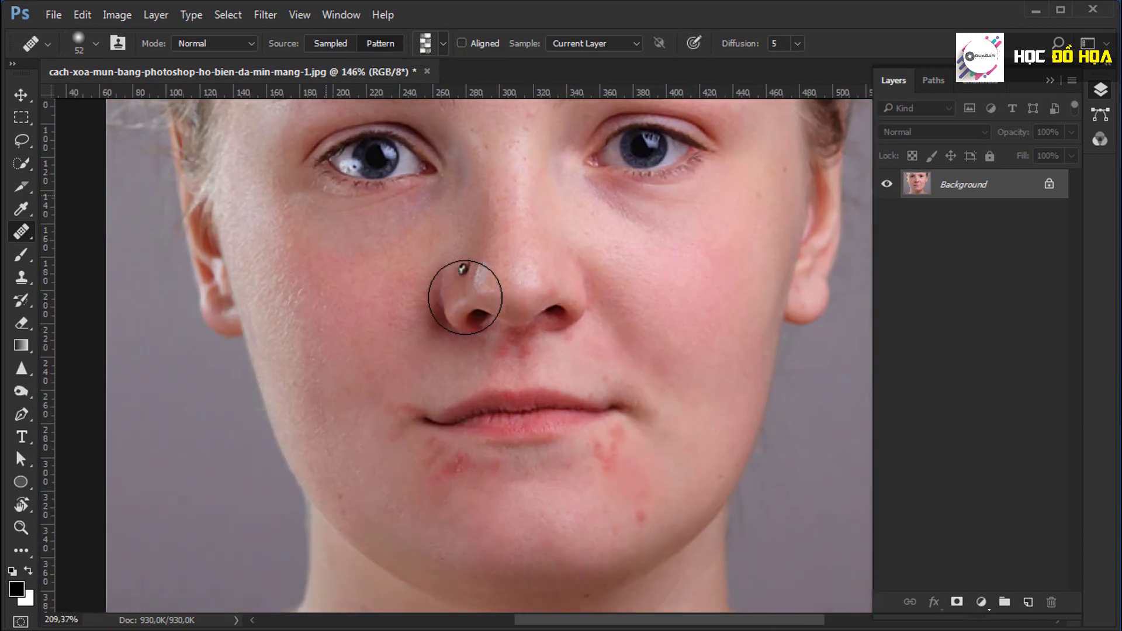
scroll(480, 256, "up", 4)
left_click_drag(554, 202, 461, 401)
scroll(467, 395, "up", 3)
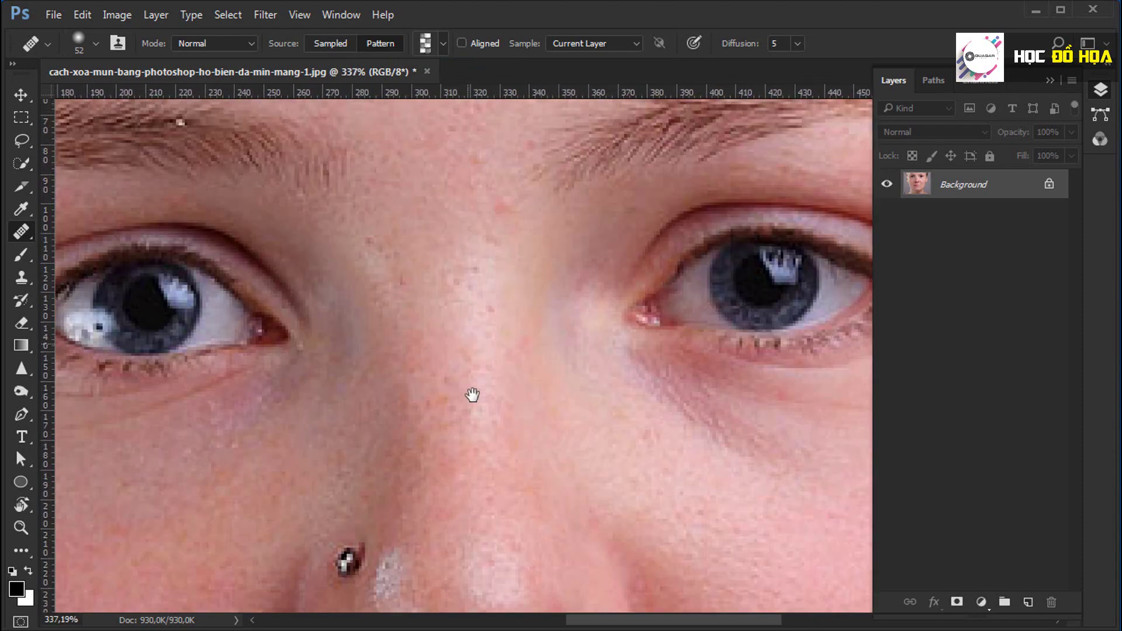
scroll(459, 333, "up", 1)
scroll(432, 263, "up", 2)
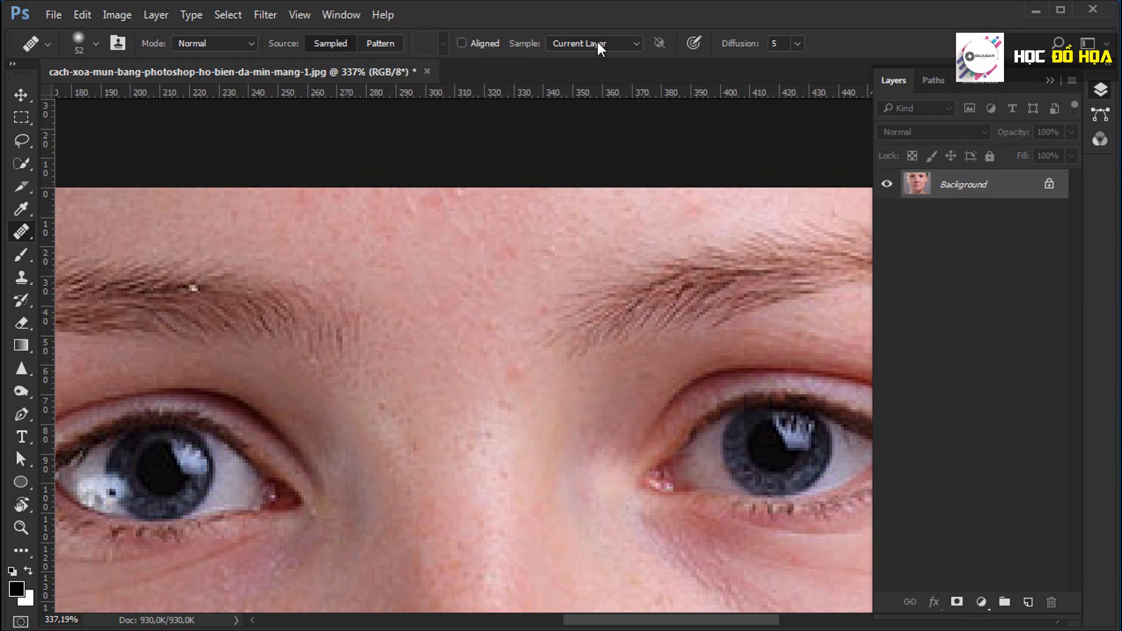
- Check the Sample list, then pan from the eyes past the nose down to the lips and chin
left_click(630, 45)
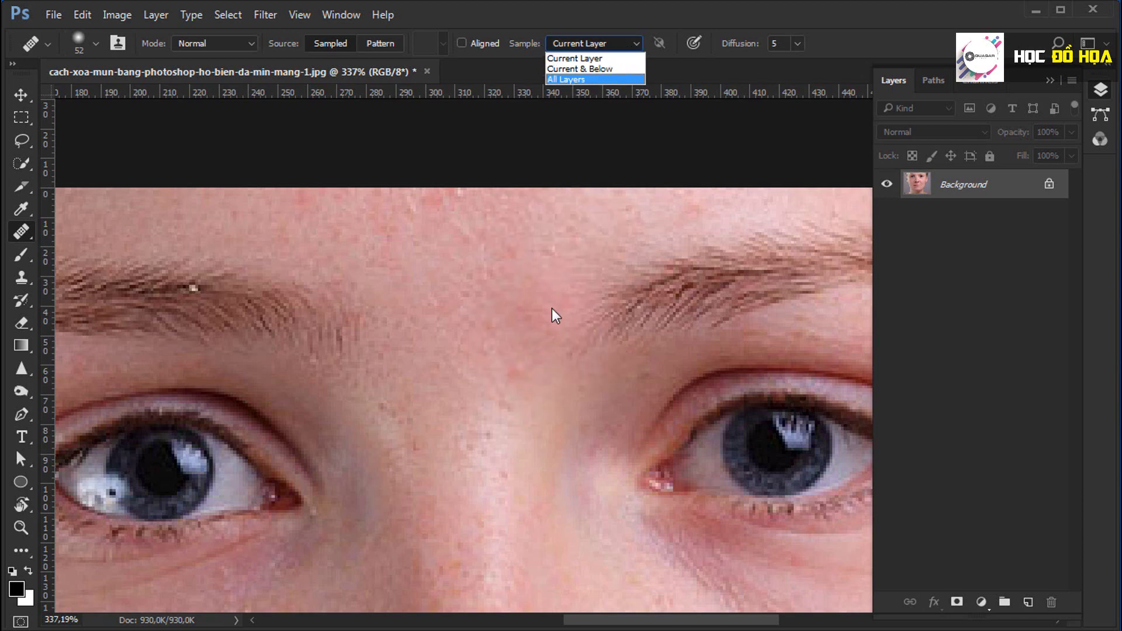
key("Return")
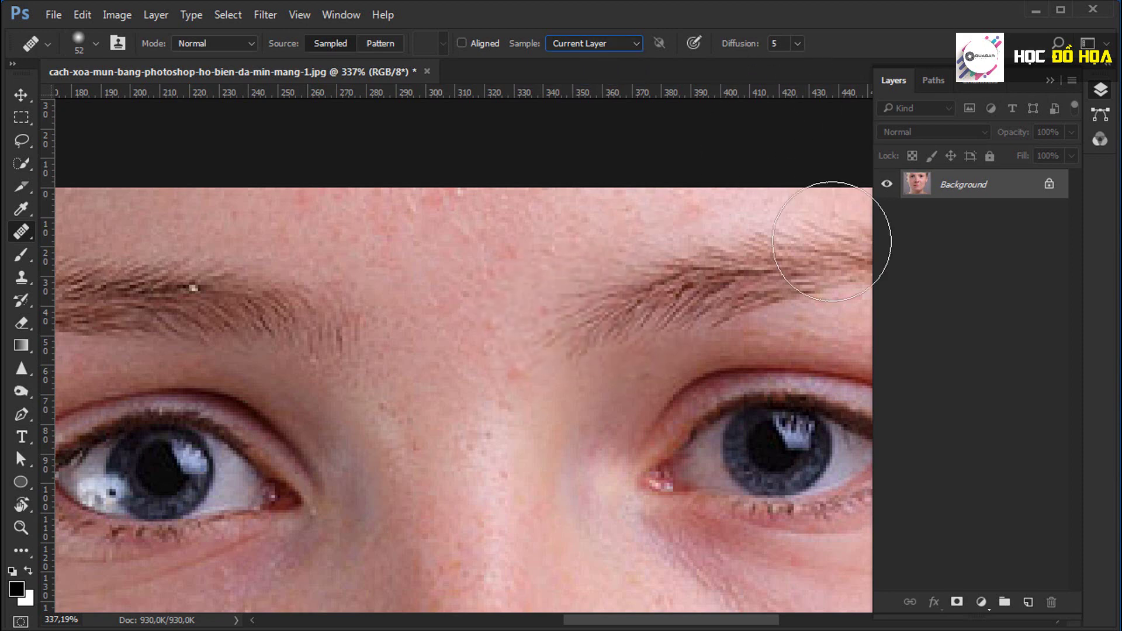
left_click_drag(431, 391, 422, 225)
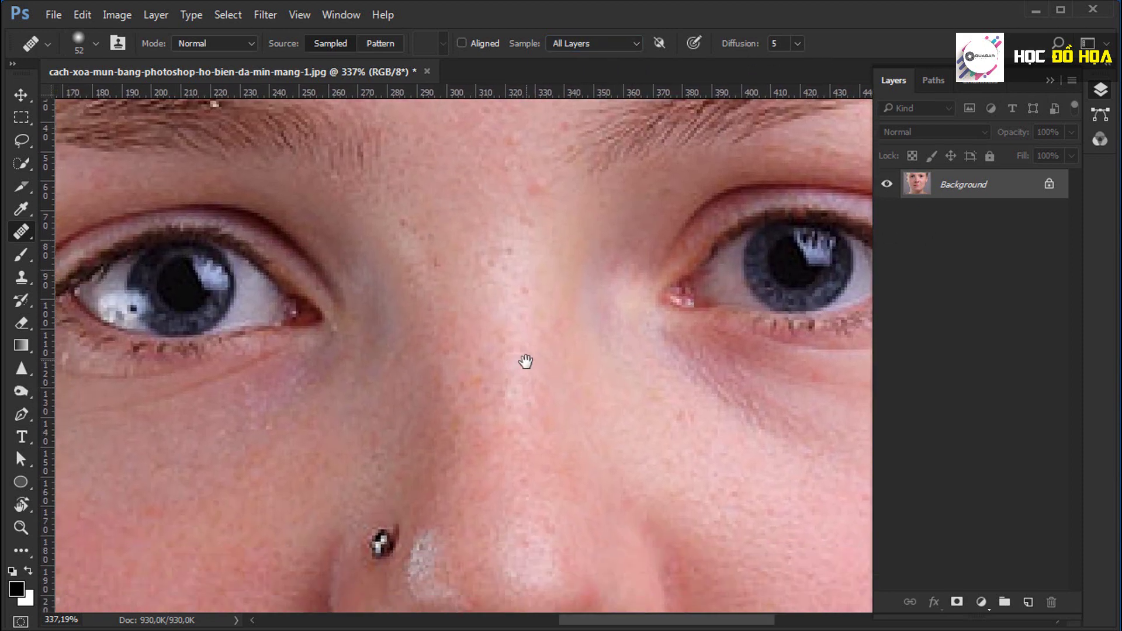
mouse_move(526, 363)
left_mouse_down()
mouse_move(425, 276)
mouse_move(333, 220)
mouse_move(328, 193)
left_mouse_up()
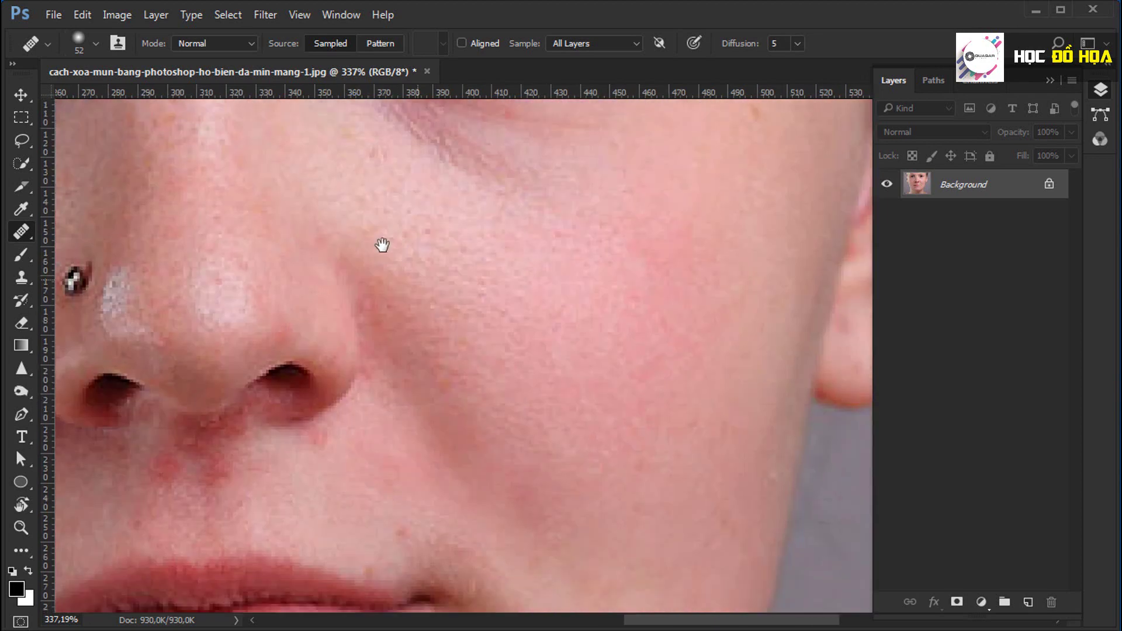
mouse_move(475, 296)
left_mouse_down()
mouse_move(409, 246)
mouse_move(502, 294)
left_mouse_up()
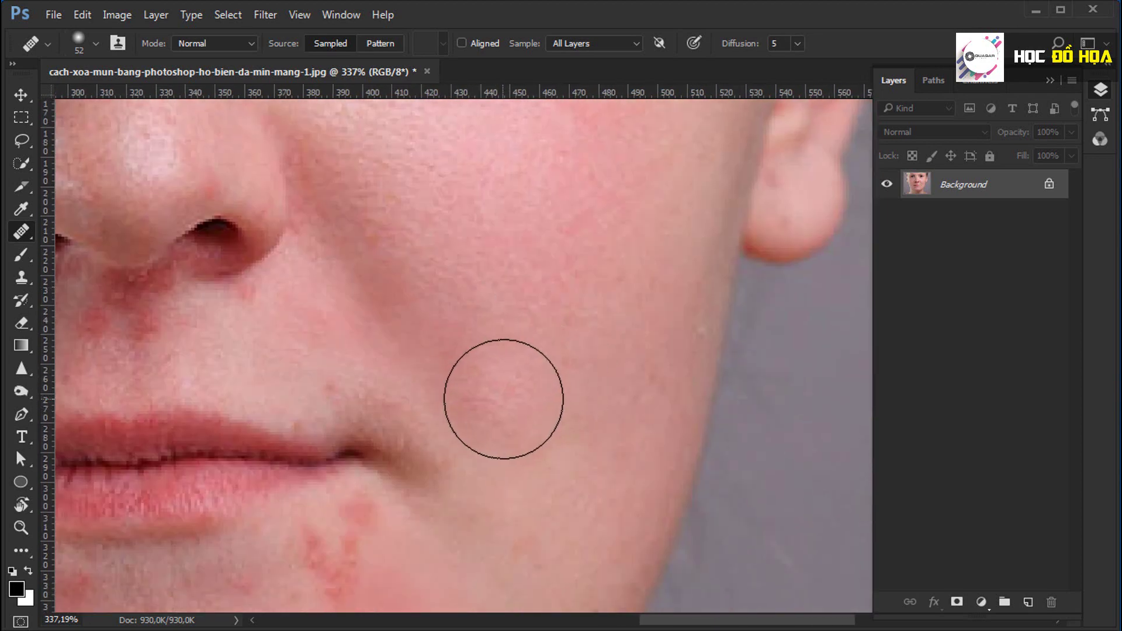
left_click_drag(459, 500, 561, 328)
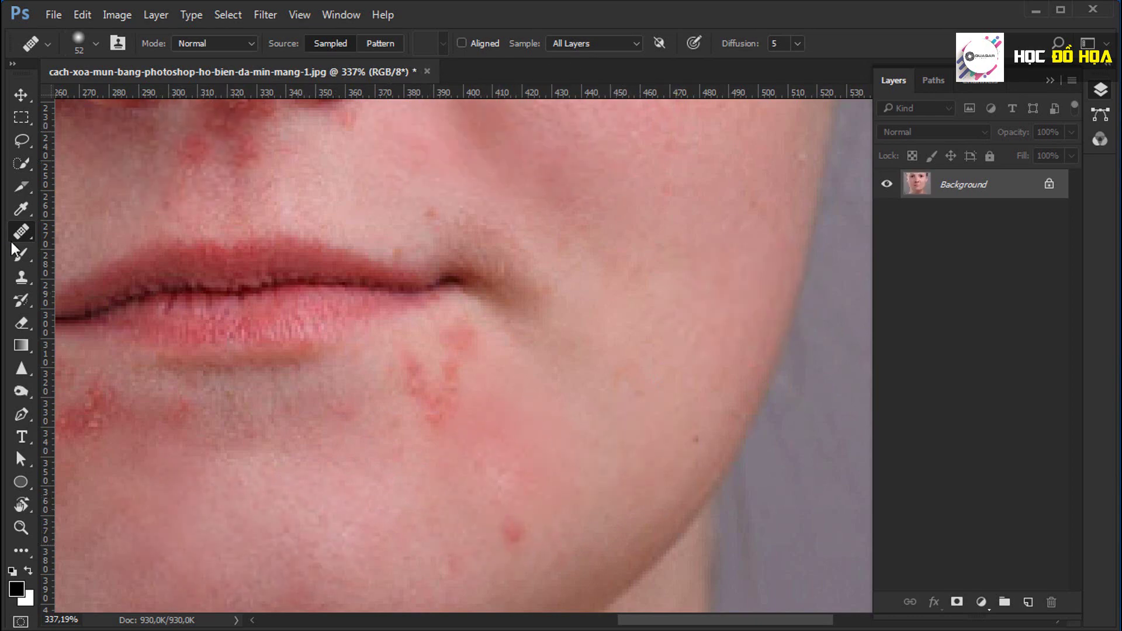
- Set the healing Sample option to Current & Below and add a new empty layer
left_click(592, 44)
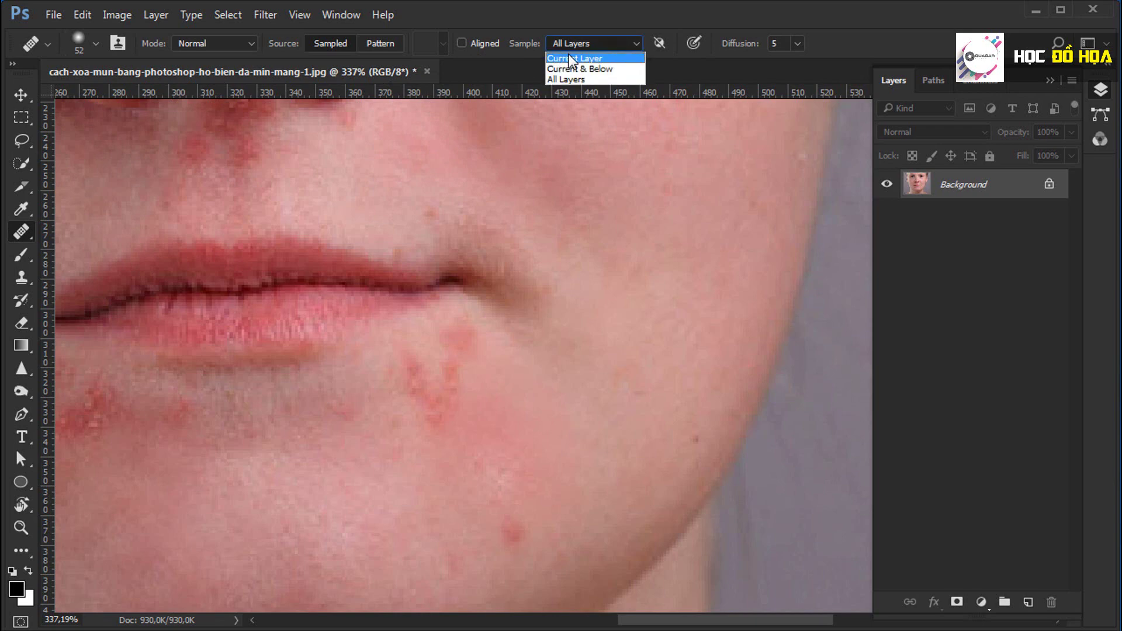
left_click(584, 55)
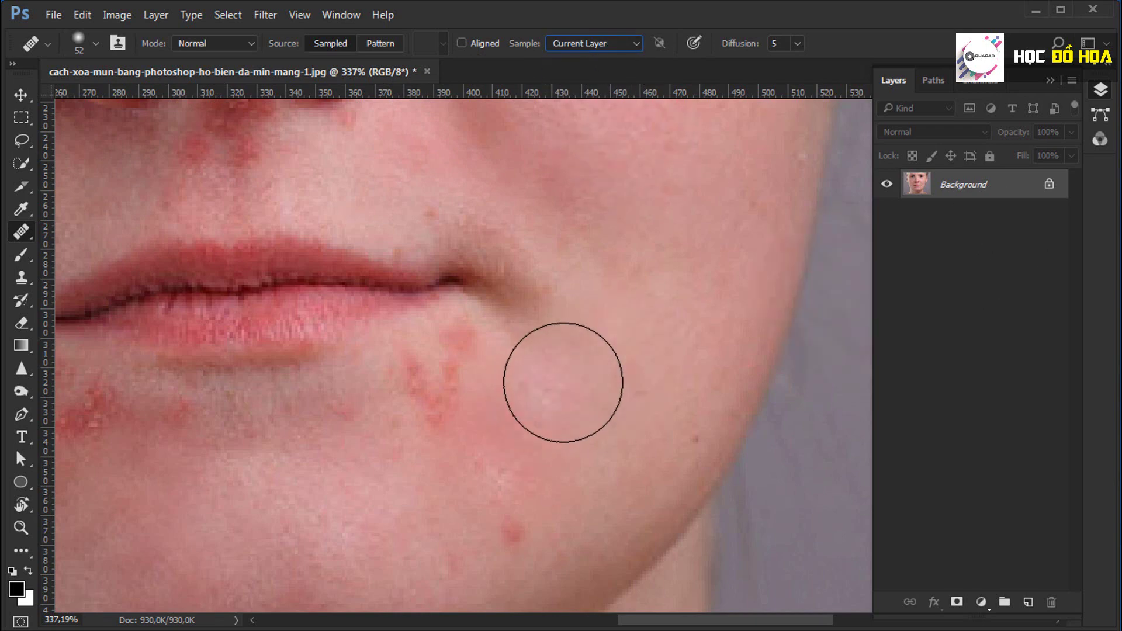
left_click(623, 43)
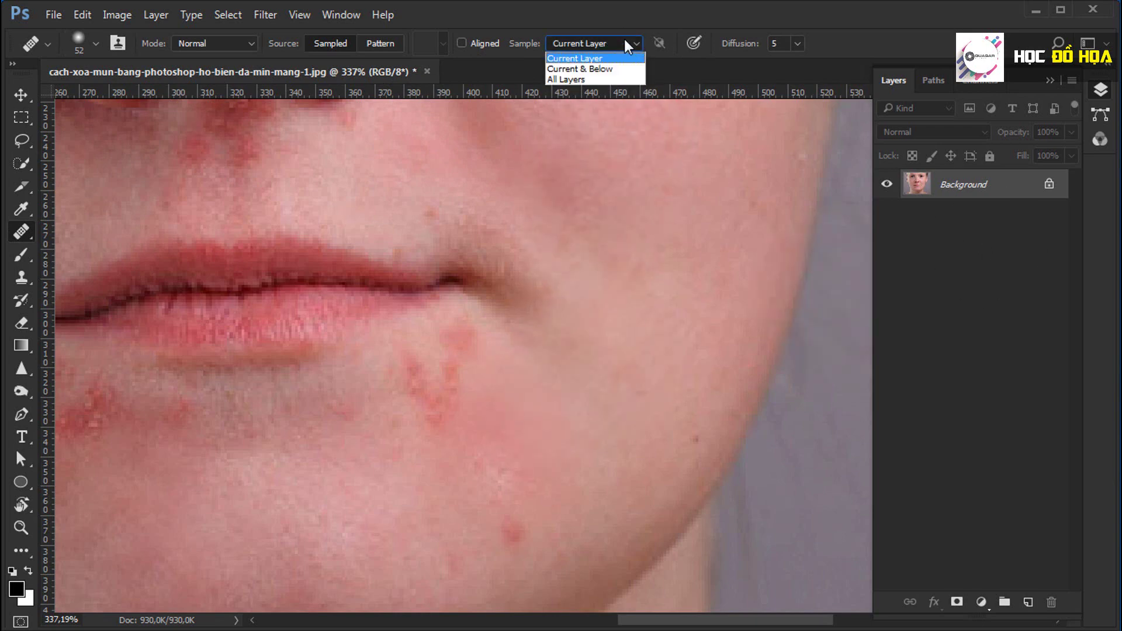
left_click(598, 69)
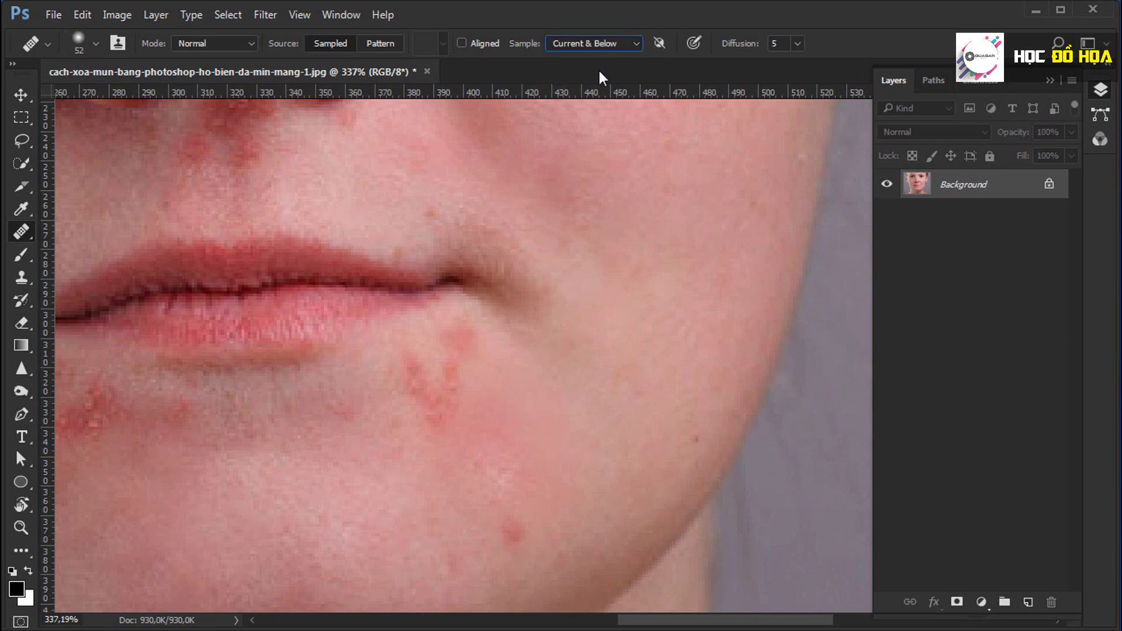
left_click(1030, 602)
type("da")
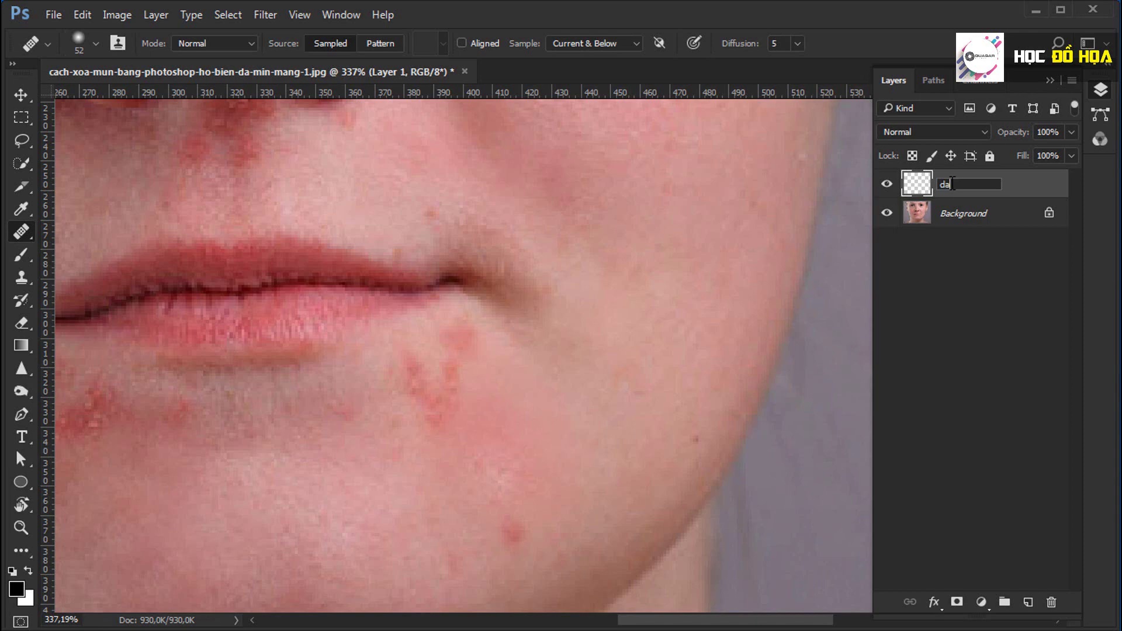
- Name the layer 'da' and heal the red acne below the lip on it
key("Return")
left_click_drag(583, 323, 671, 310)
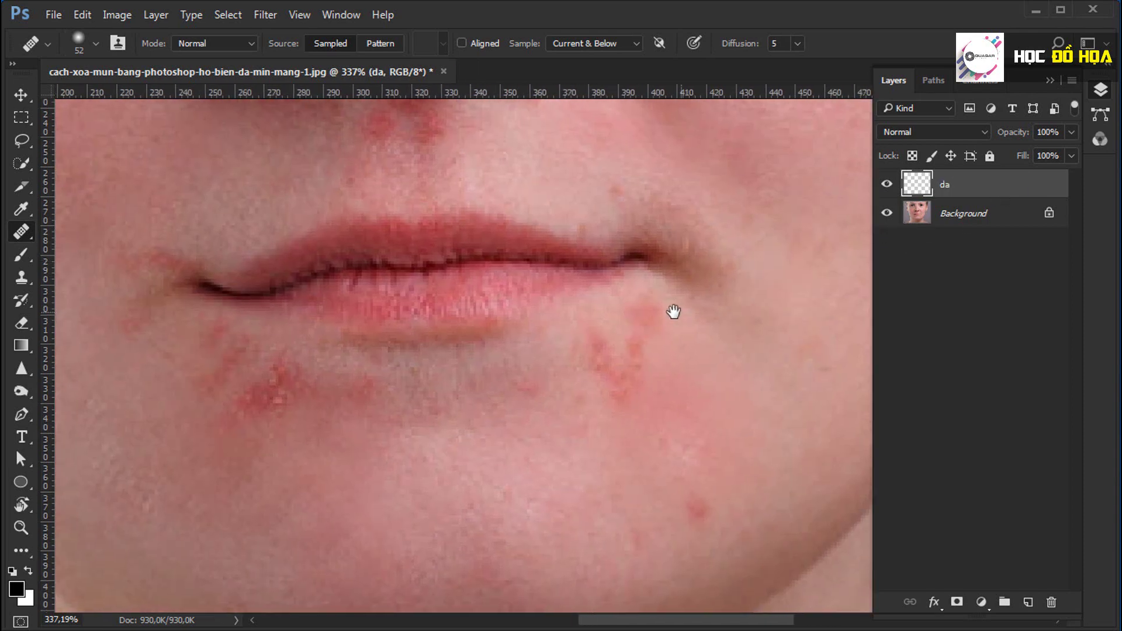
left_click(479, 489, "alt")
left_click_drag(305, 431, 261, 405)
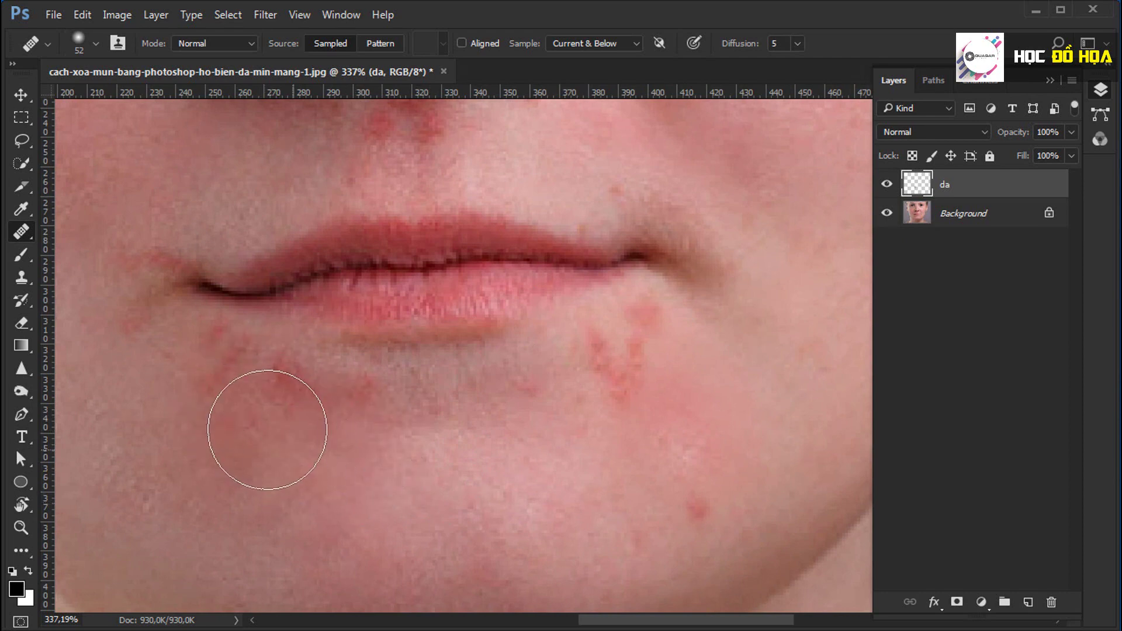
left_click(390, 465, "alt")
left_click(371, 413)
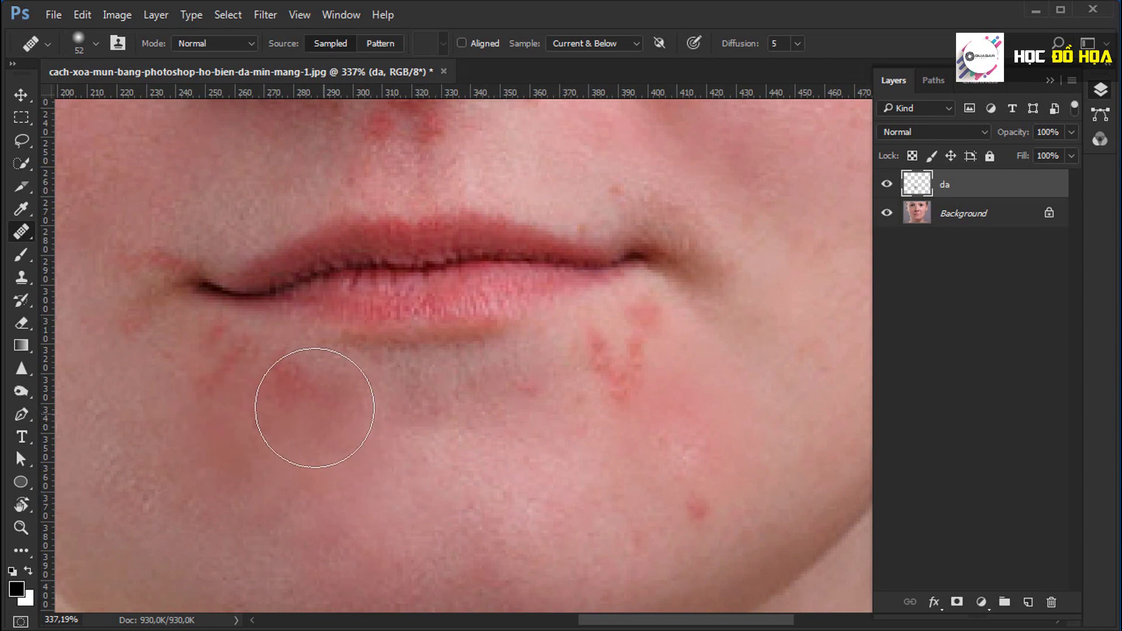
left_click_drag(280, 389, 258, 390)
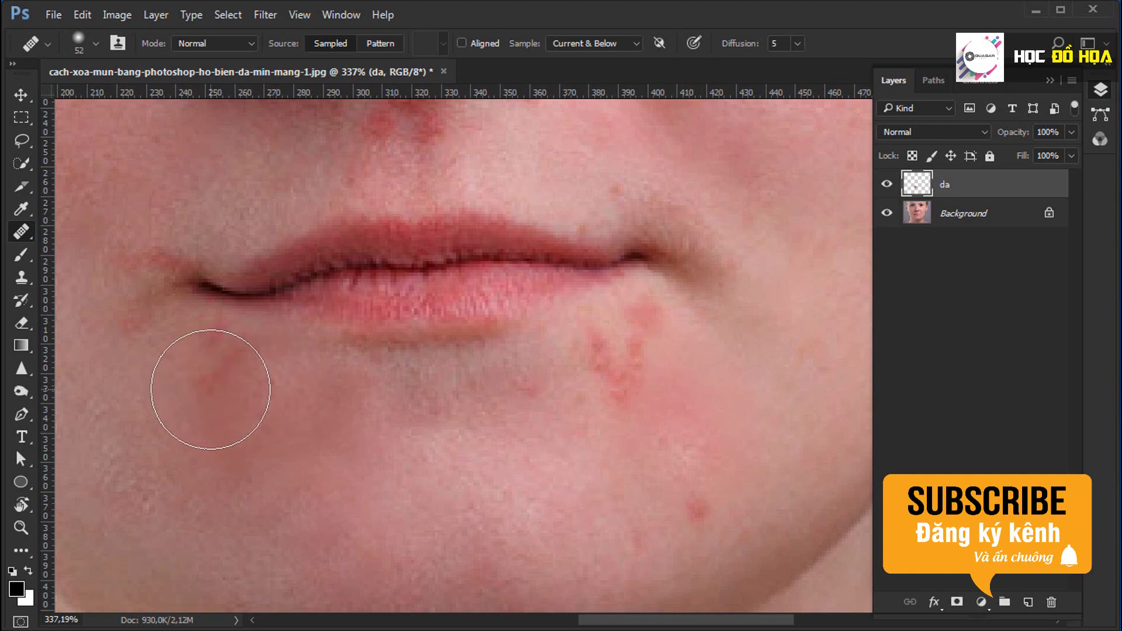
left_click(389, 482, "alt")
left_click(209, 357)
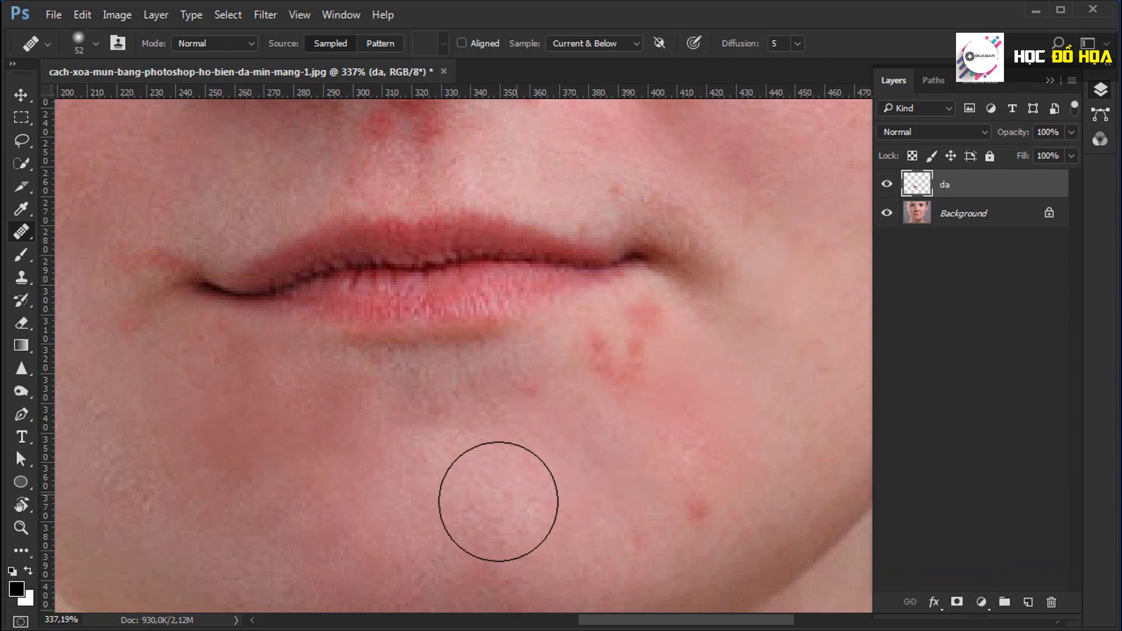
- Heal the pimples across the chin and the spots under the lower lip
left_click(495, 504, "alt")
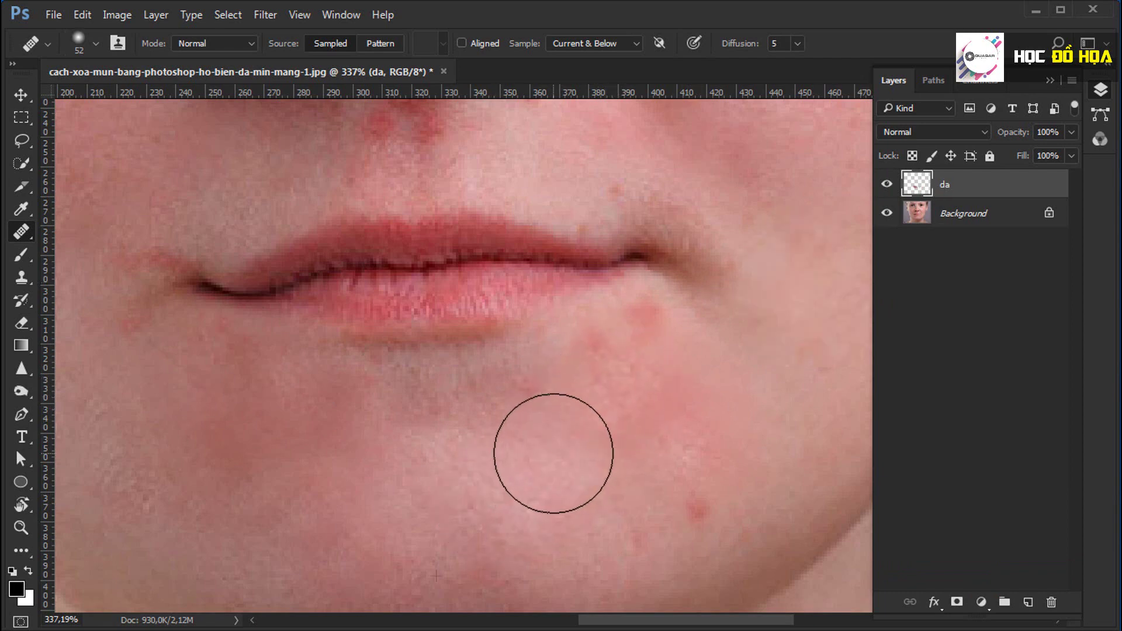
left_click(608, 373)
left_click(534, 453, "alt")
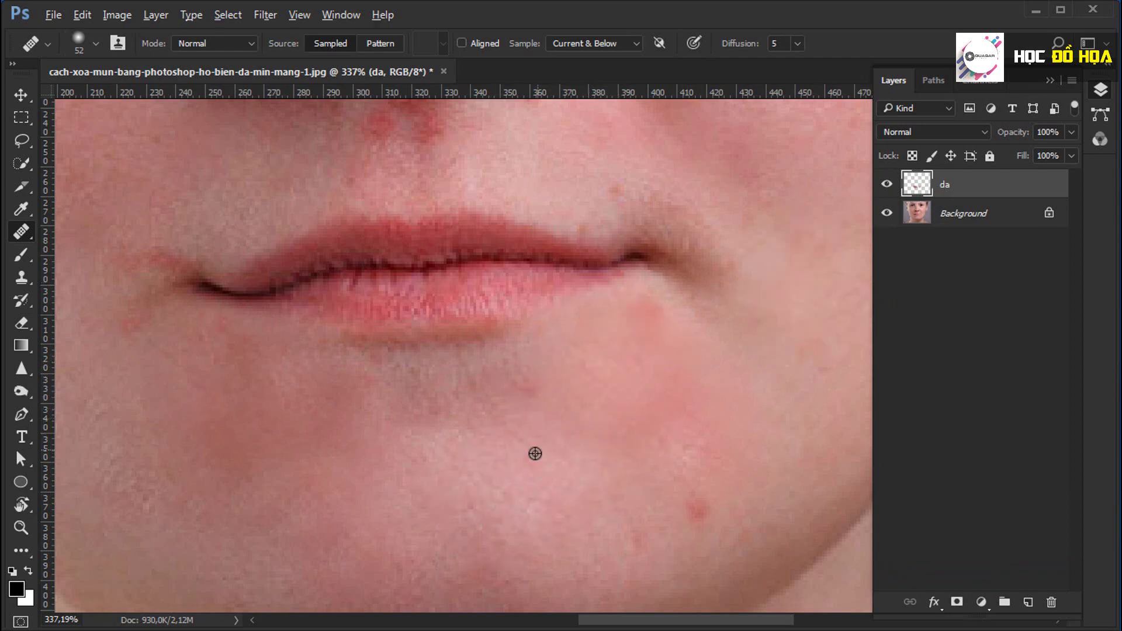
left_click(643, 330)
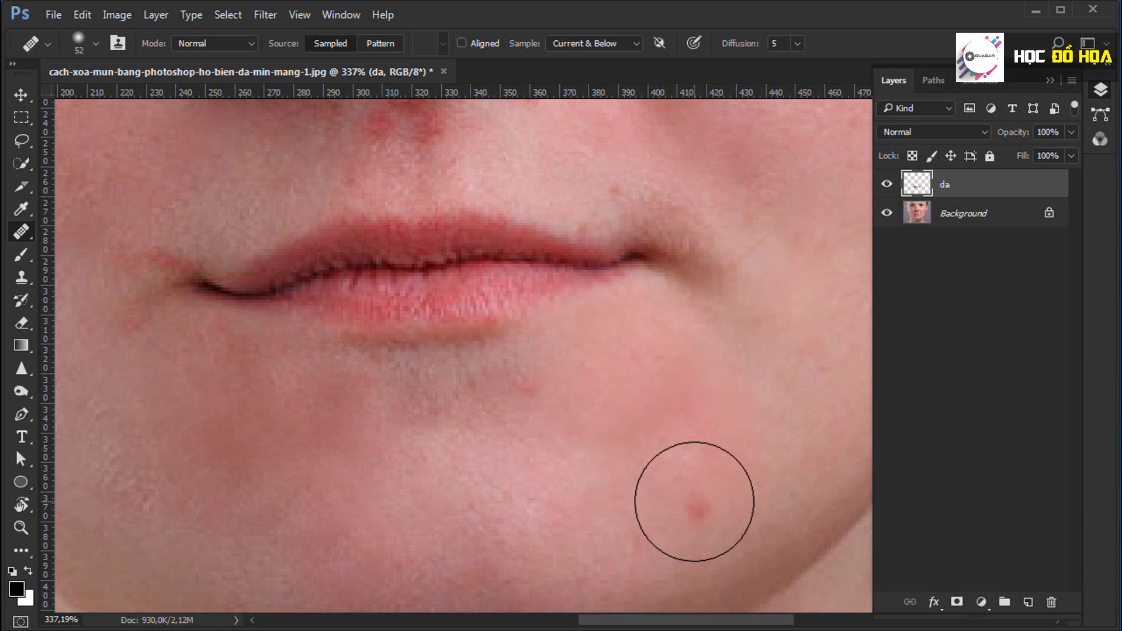
left_click(692, 503)
left_click(598, 516, "alt")
left_click(528, 399)
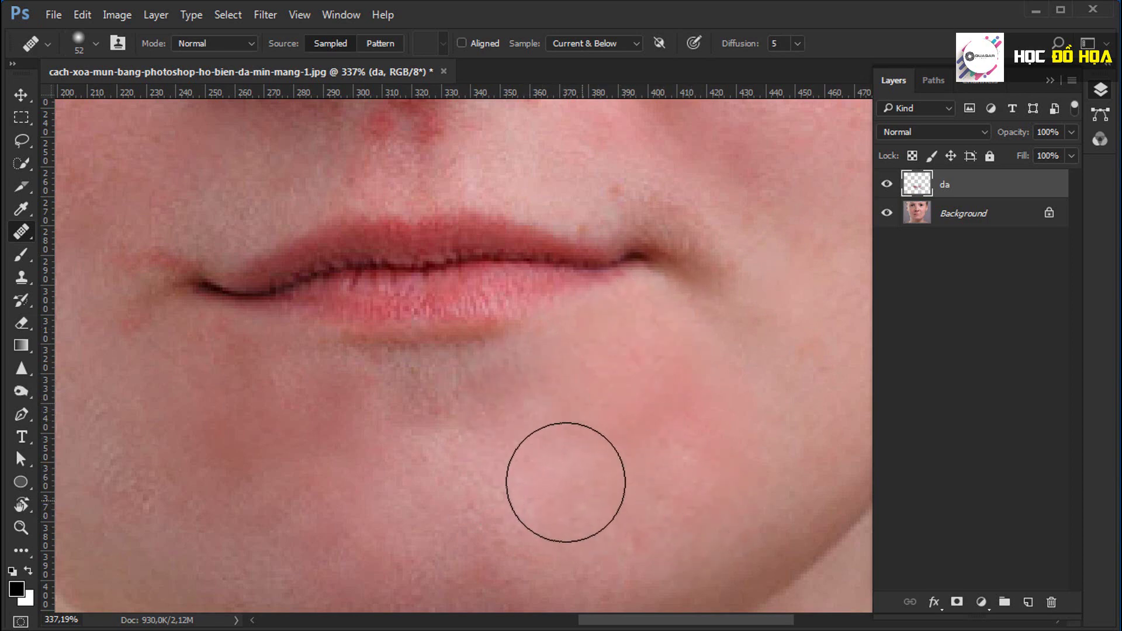
left_click(486, 430, "alt")
left_click(485, 300)
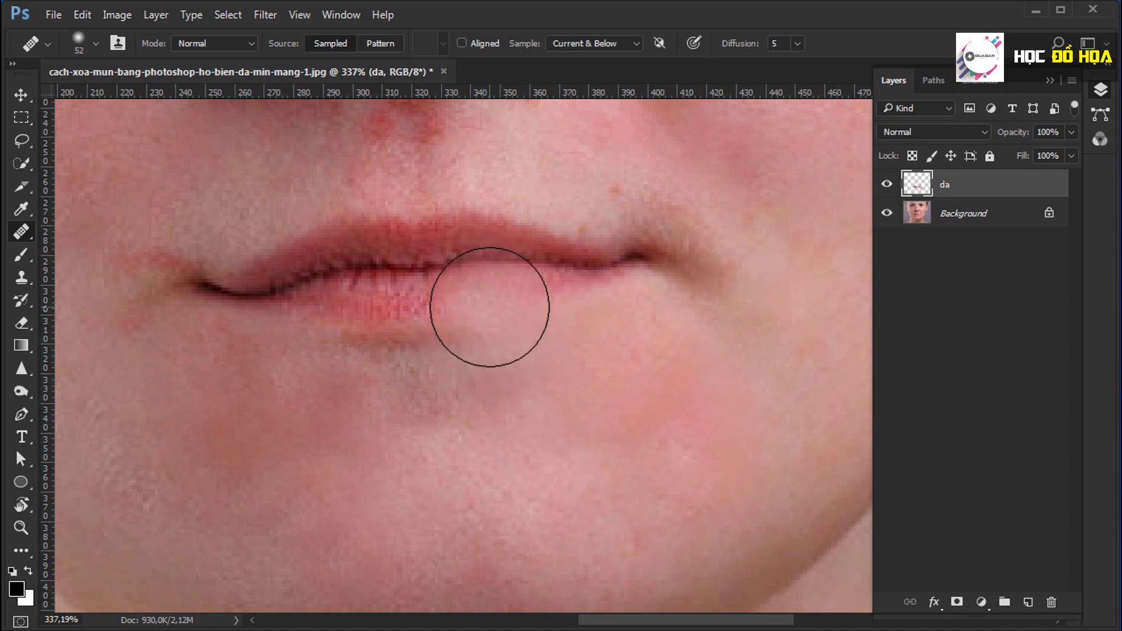
- Smooth the lower-lip area and a dark chin blemish, then toggle 'da' visibility to compare
left_click(511, 473, "alt")
left_click(444, 344)
left_click(428, 387, "alt")
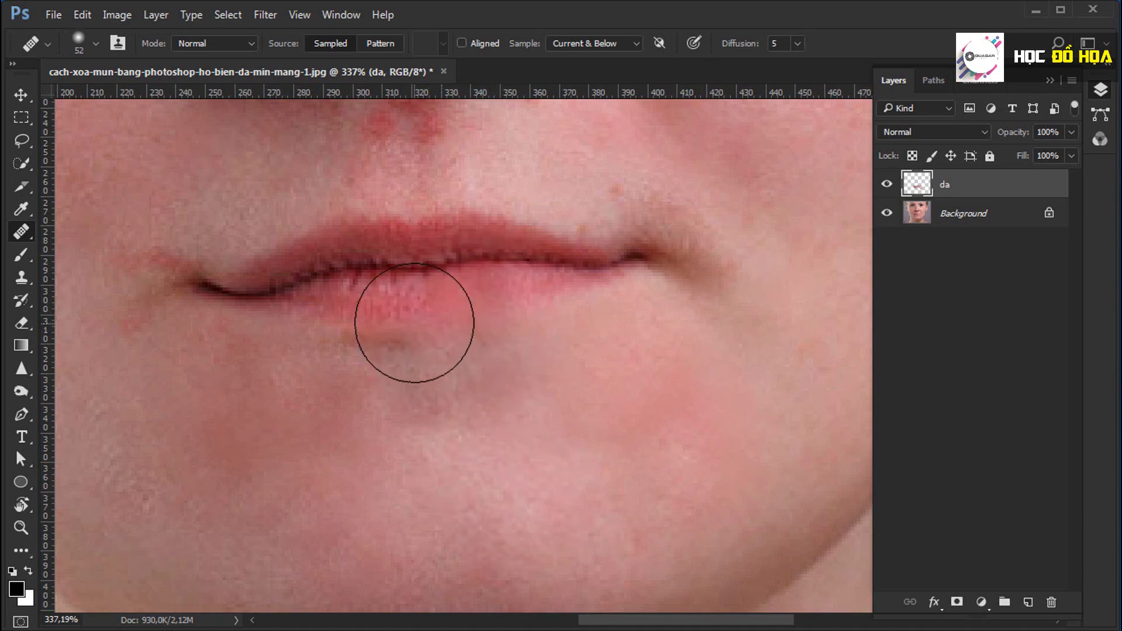
left_click(403, 325)
left_click(602, 487)
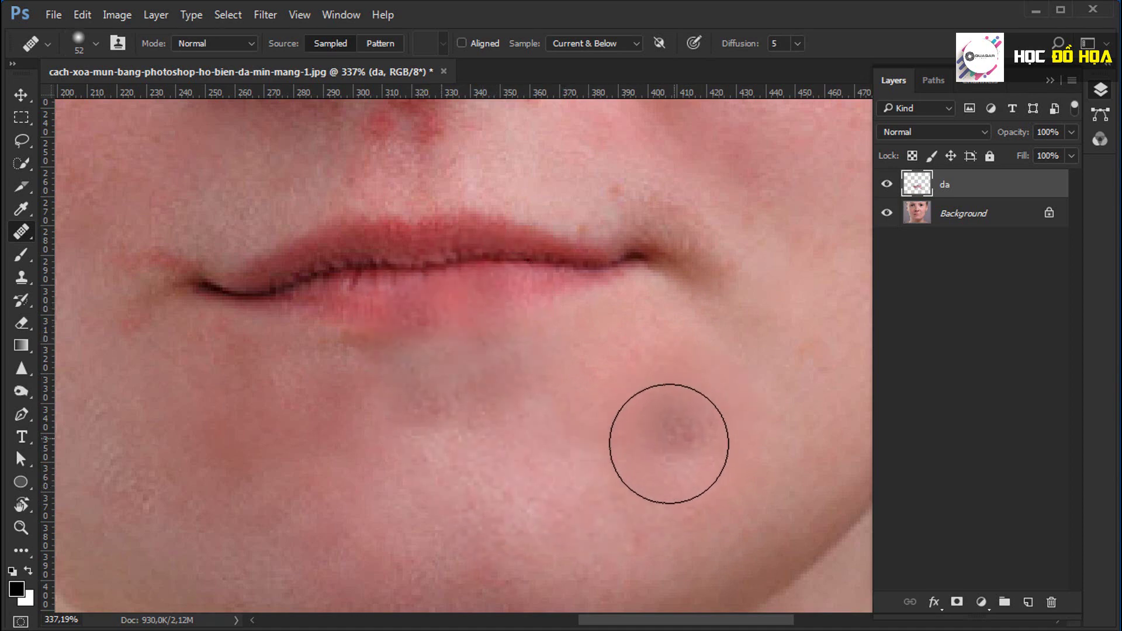
left_click(887, 185)
left_click(886, 185)
left_click(887, 185)
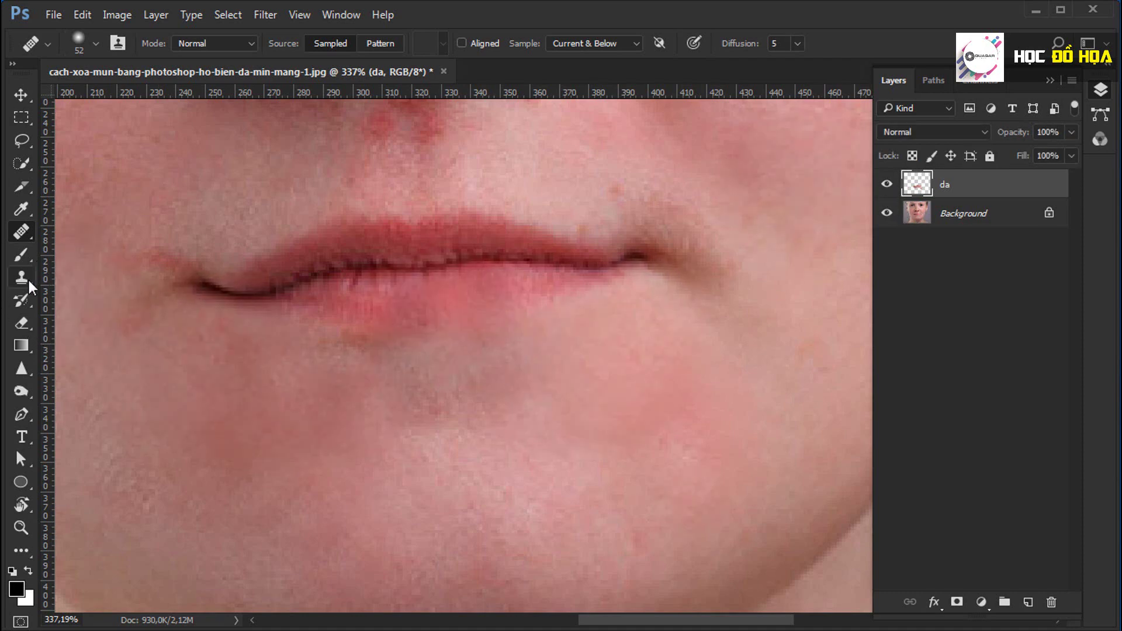
- With an enlarged eraser, erase the healing from the lower lip on layer da, then pan to the nose
left_click(23, 324)
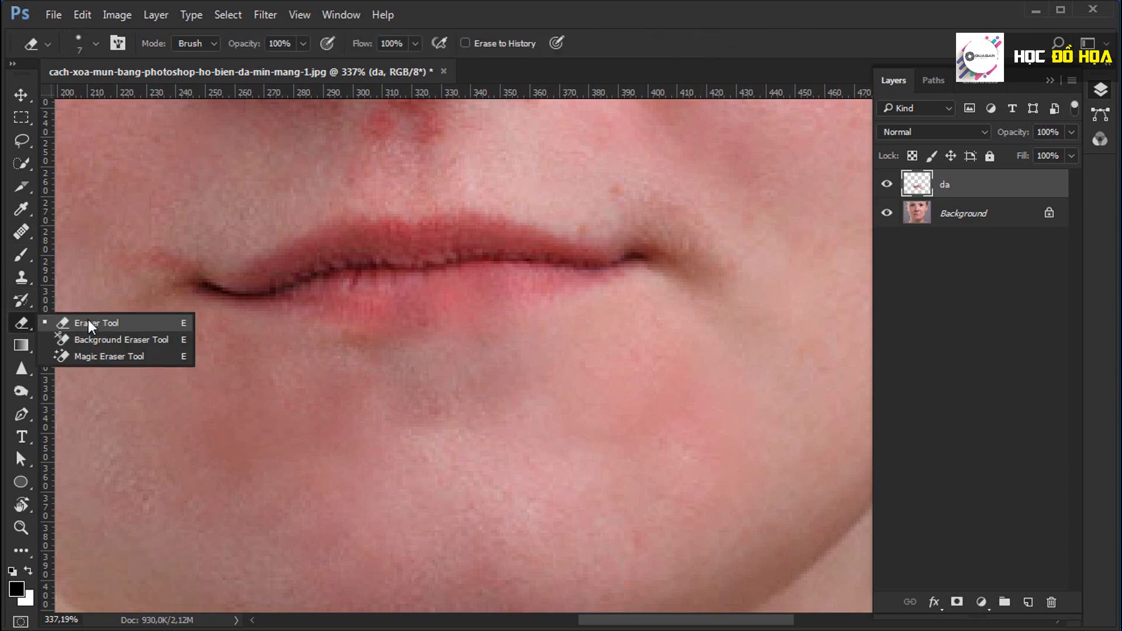
mouse_move(474, 281)
left_mouse_down()
mouse_move(471, 290)
mouse_move(492, 290)
mouse_move(421, 282)
mouse_move(531, 270)
mouse_move(393, 306)
left_mouse_up()
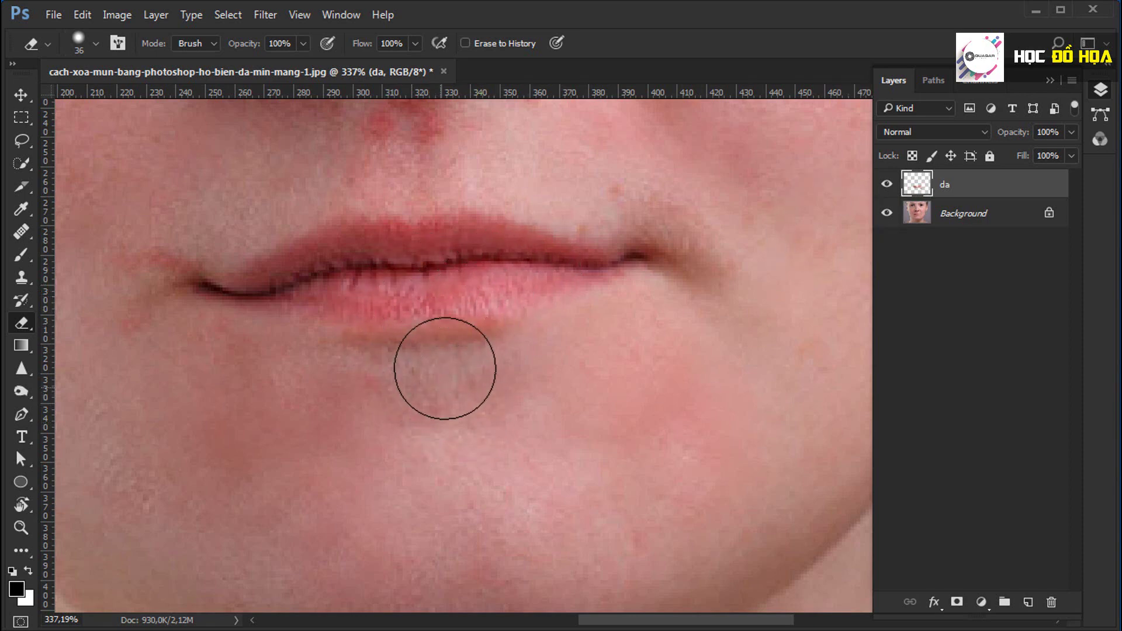
mouse_move(400, 376)
left_mouse_down()
mouse_move(296, 293)
mouse_move(250, 275)
mouse_move(539, 339)
left_mouse_up()
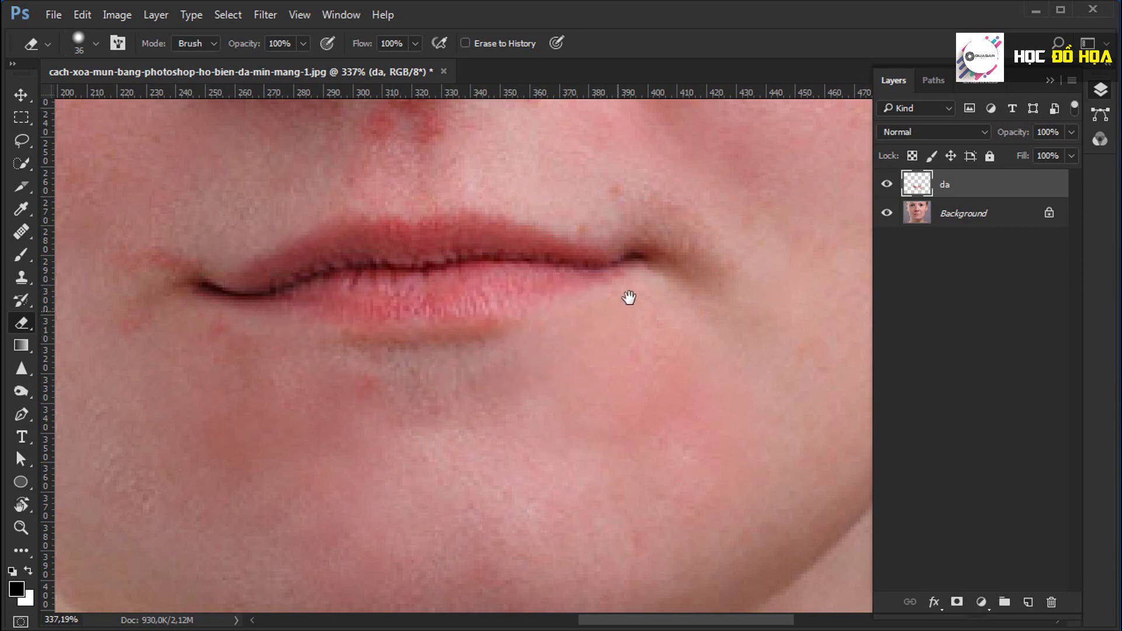
left_click_drag(629, 298, 628, 569)
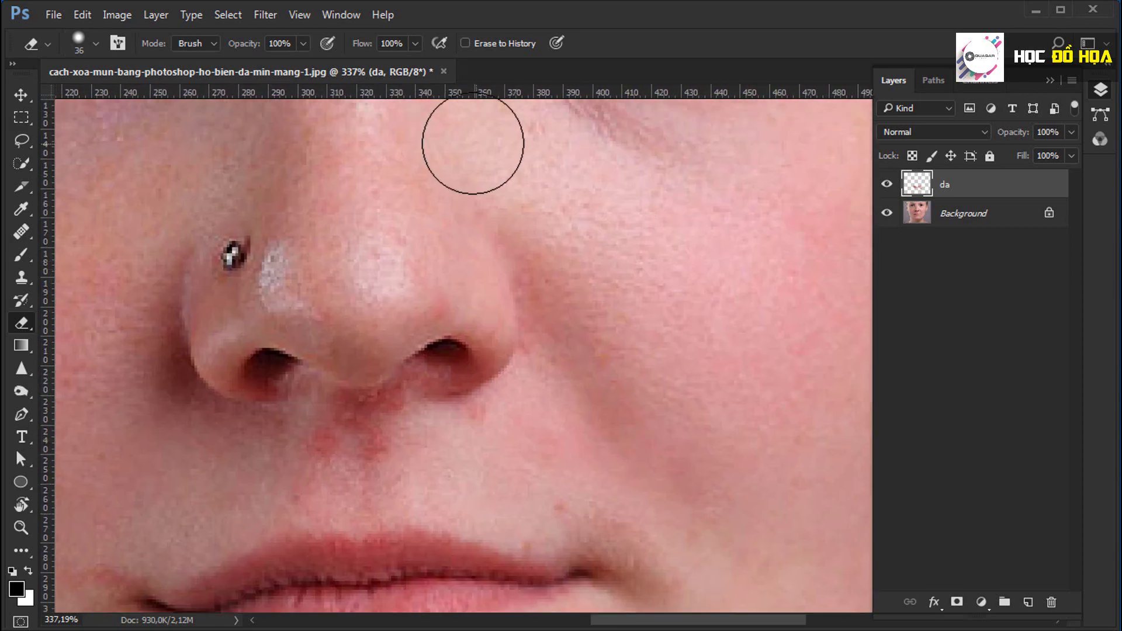
- Set the Healing Brush to sample Current Layer, hide layer da, and select the Background layer
left_click(20, 232)
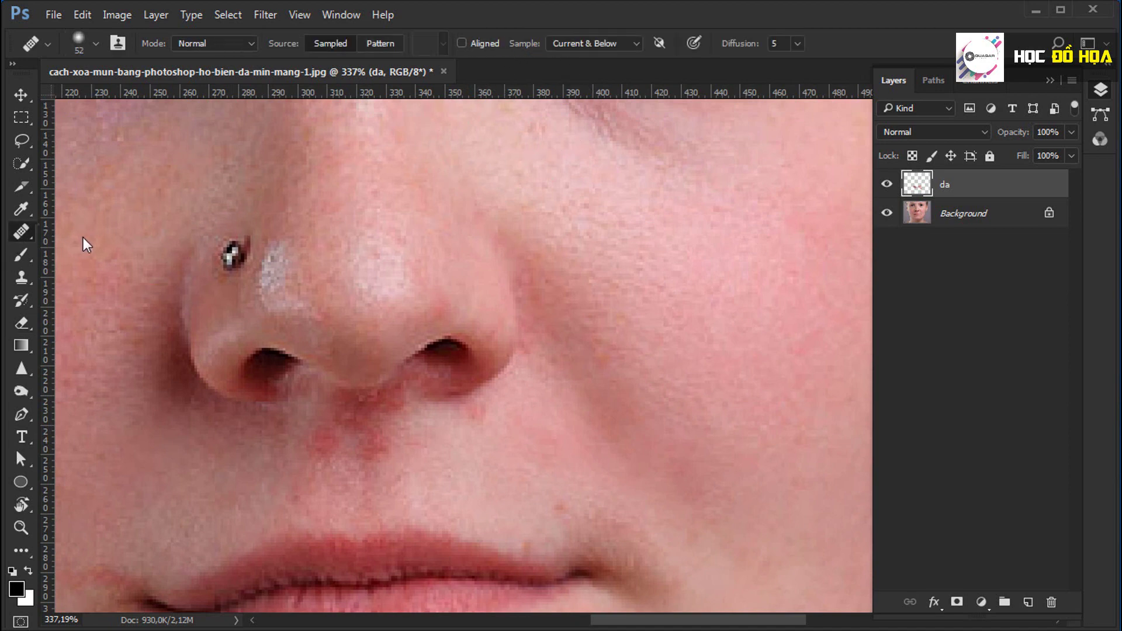
left_click(609, 44)
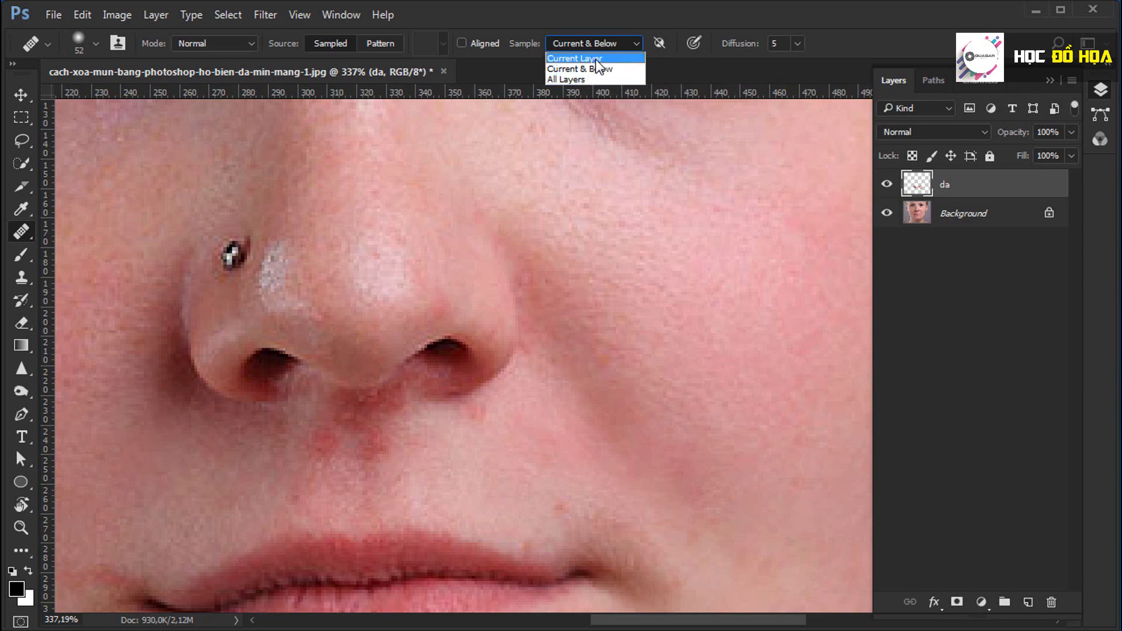
left_click(600, 60)
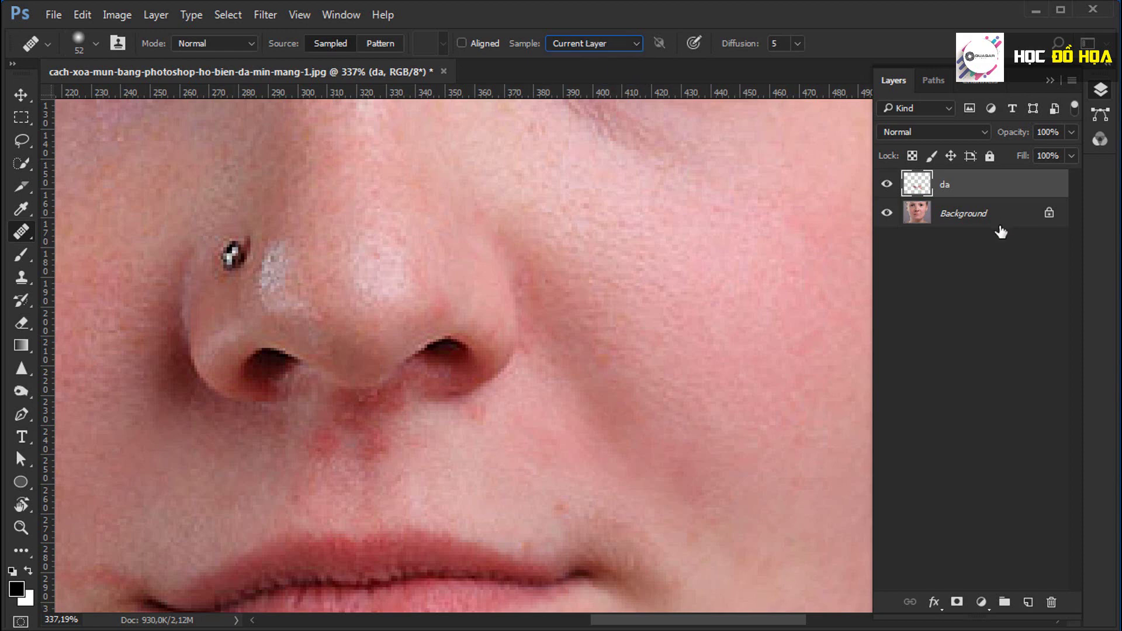
left_click(886, 185)
left_click(943, 216)
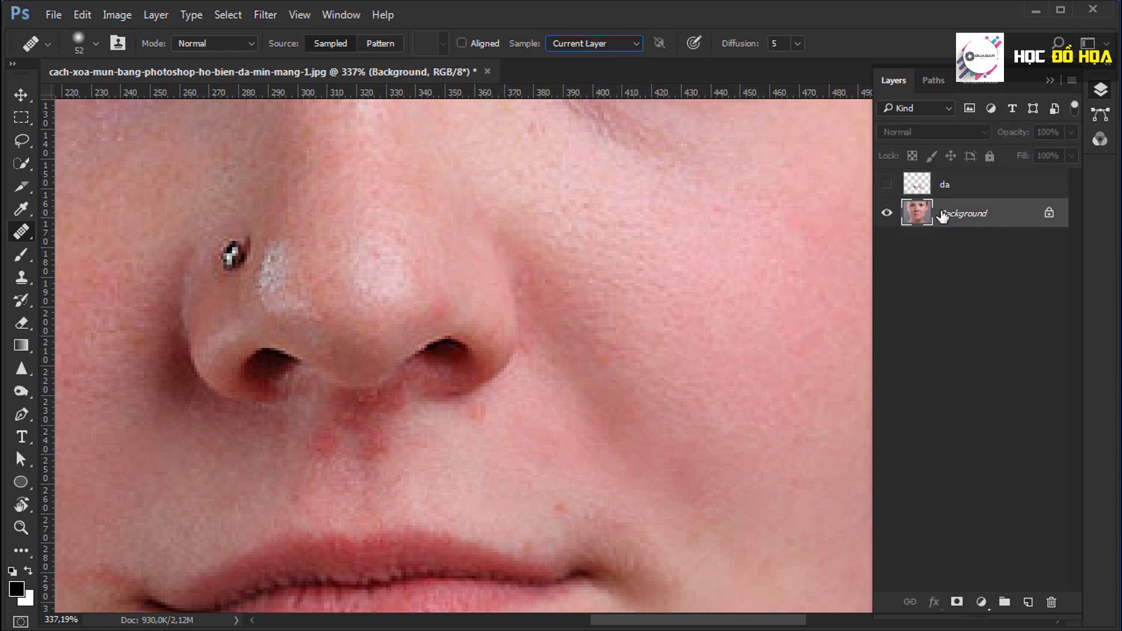
- Duplicate the Background layer into 'Background copy', keeping healing sampling on Current Layer
right_click(993, 218)
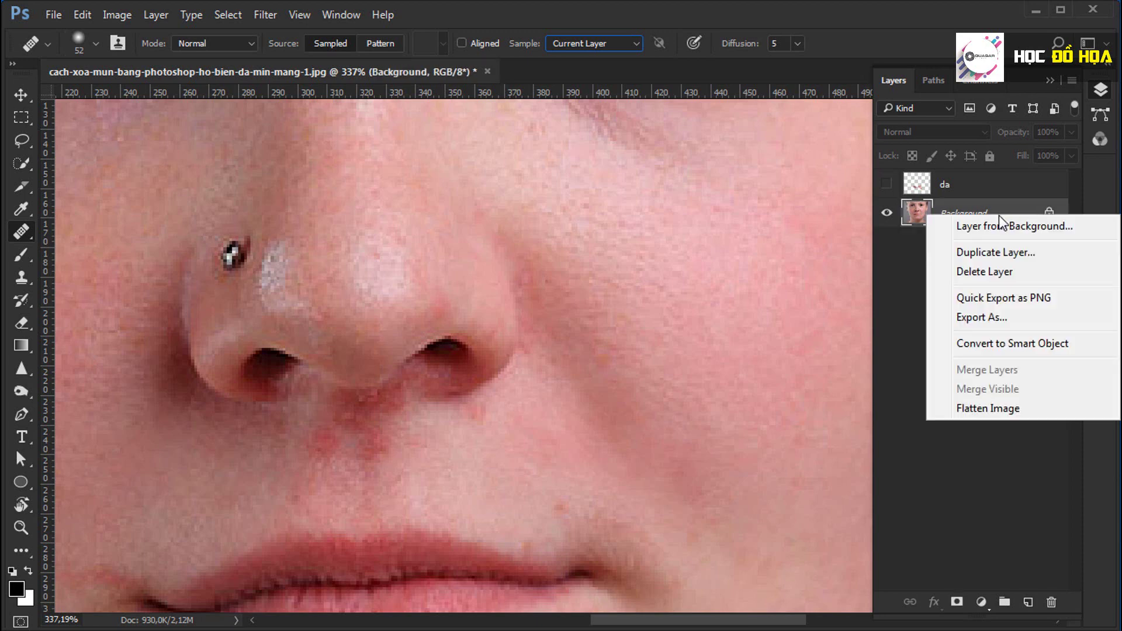
left_click(970, 250)
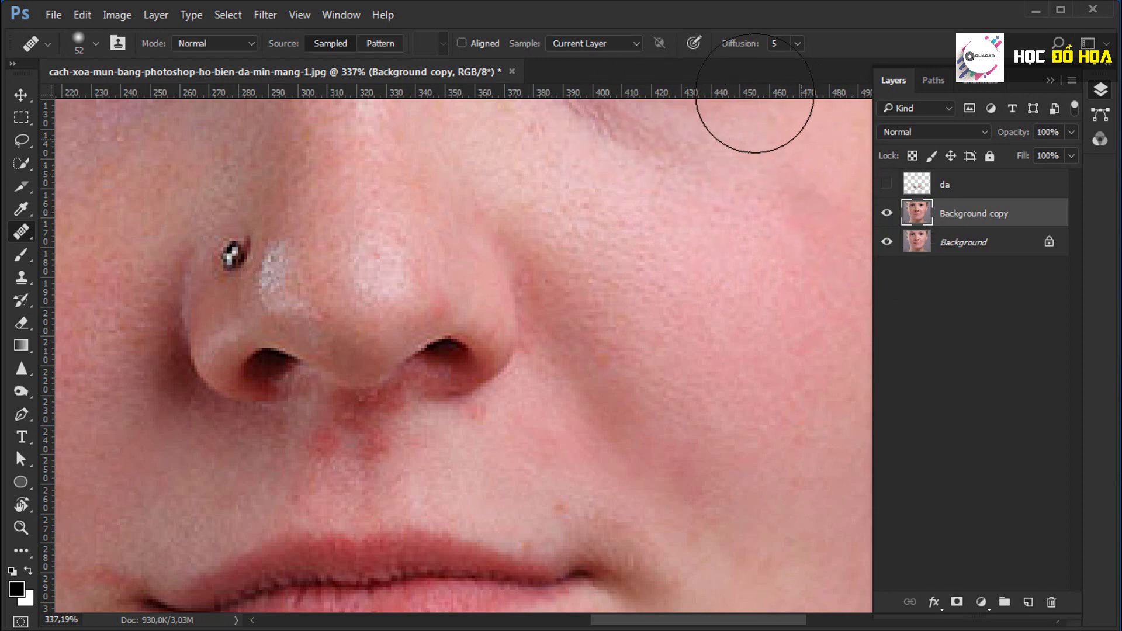
left_click(636, 44)
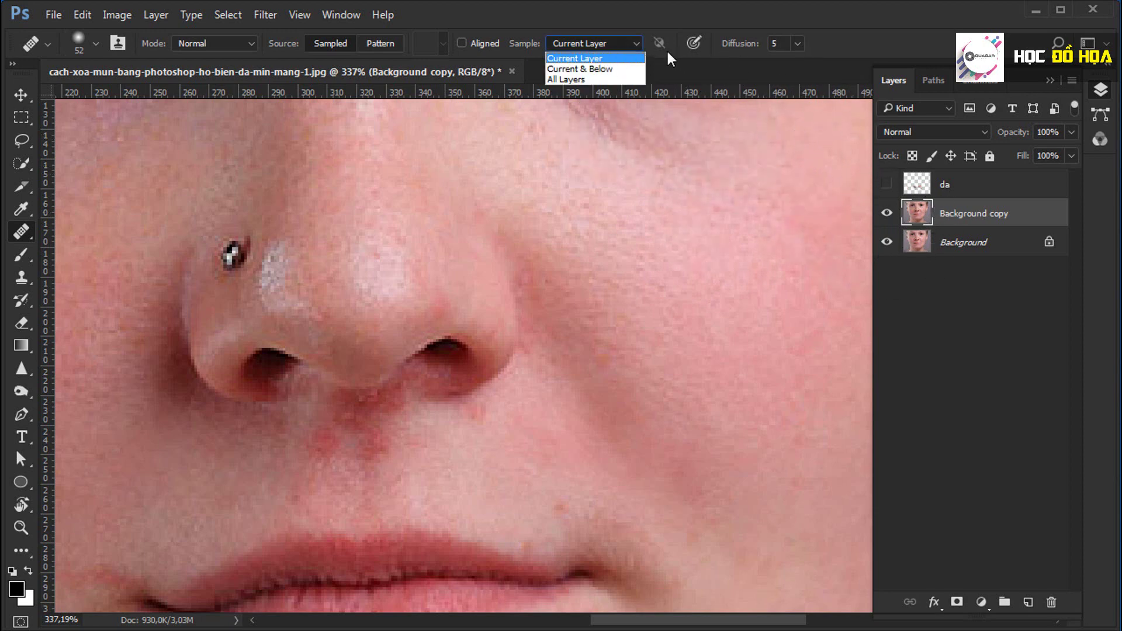
left_click(723, 26)
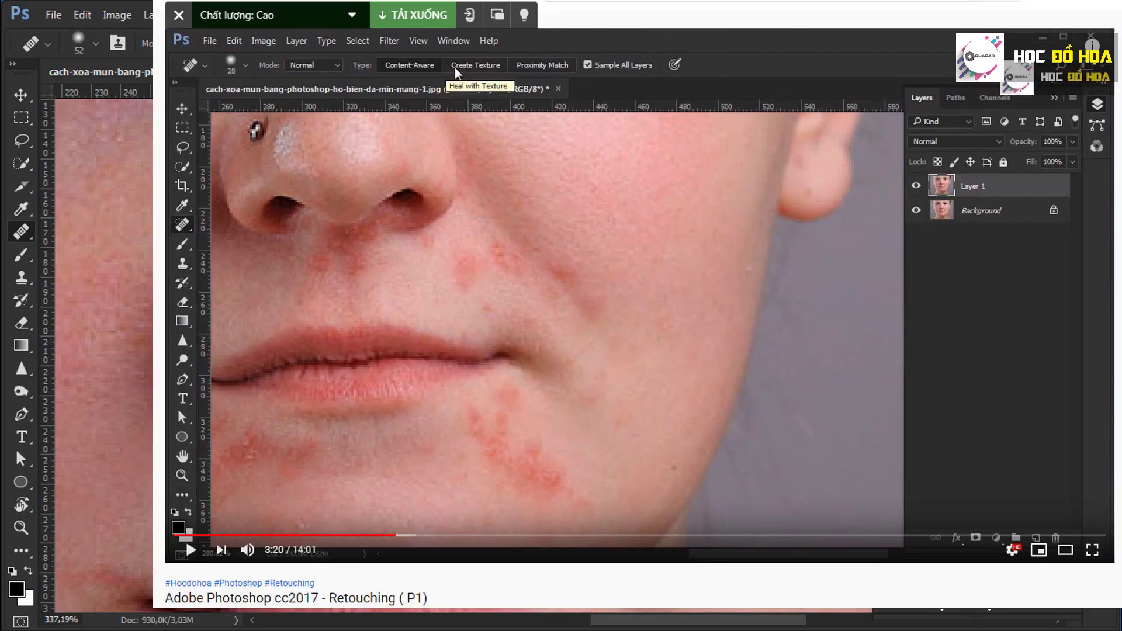
right_click(21, 232)
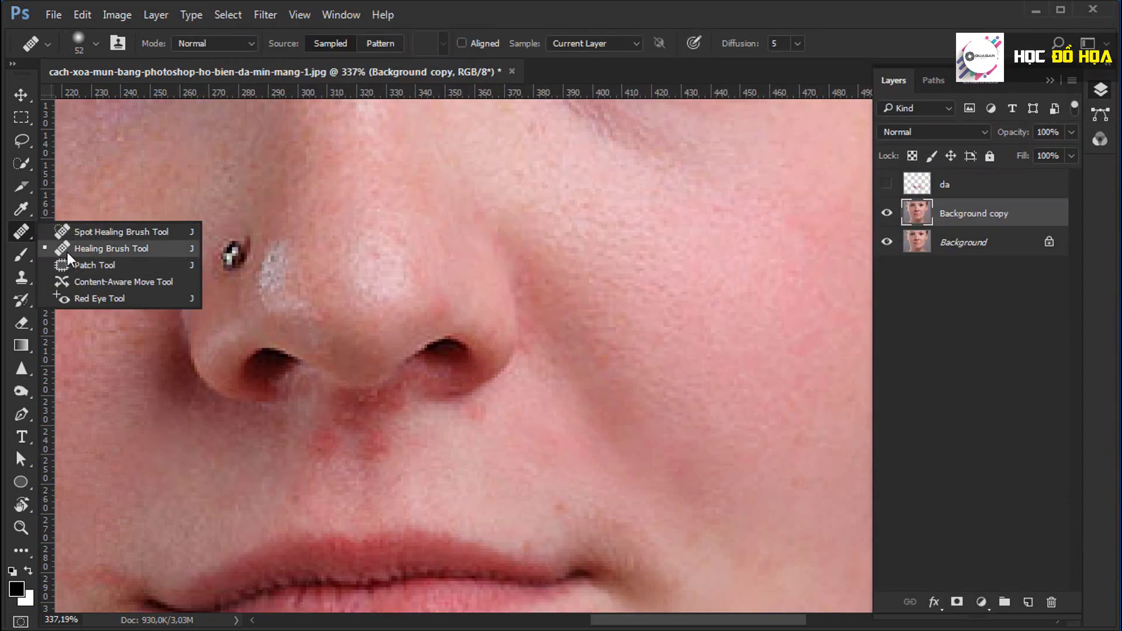
- Select the Patch Tool and close the edited document without saving
left_click(100, 264)
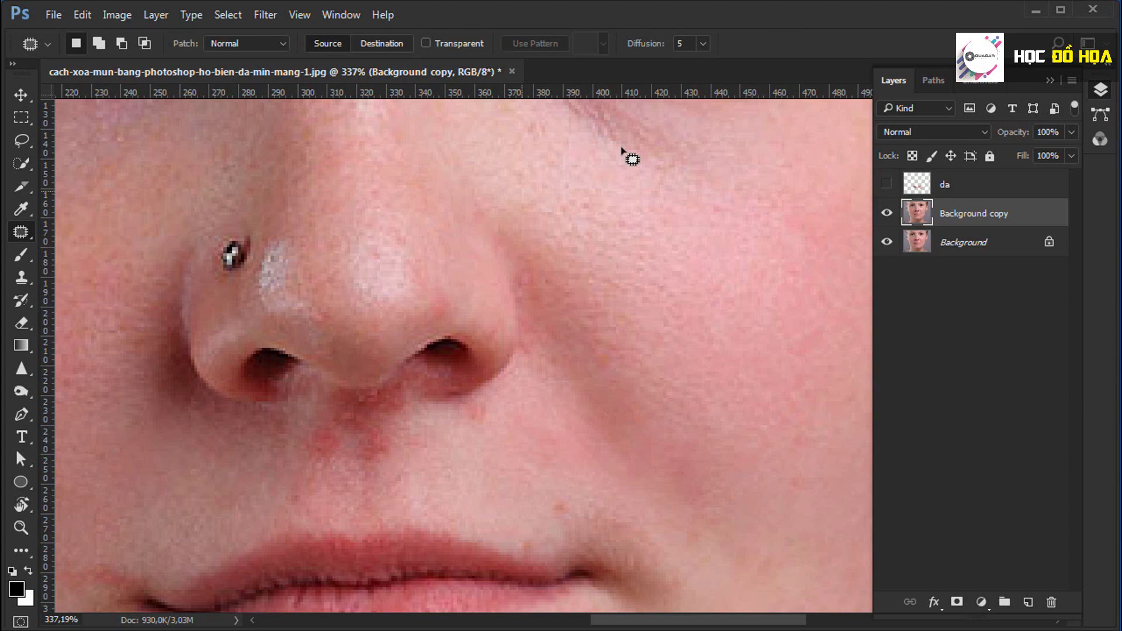
left_click(512, 72)
left_click(579, 260)
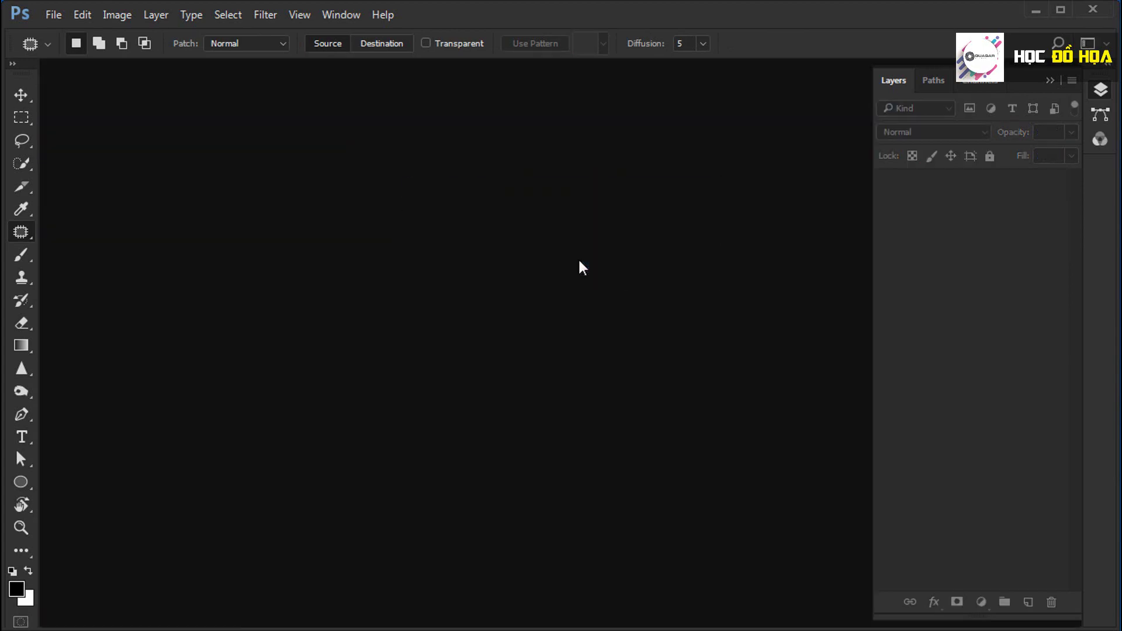
- Reopen the original portrait JPG through Camera Raw
key("ctrl+o")
double_click(930, 305)
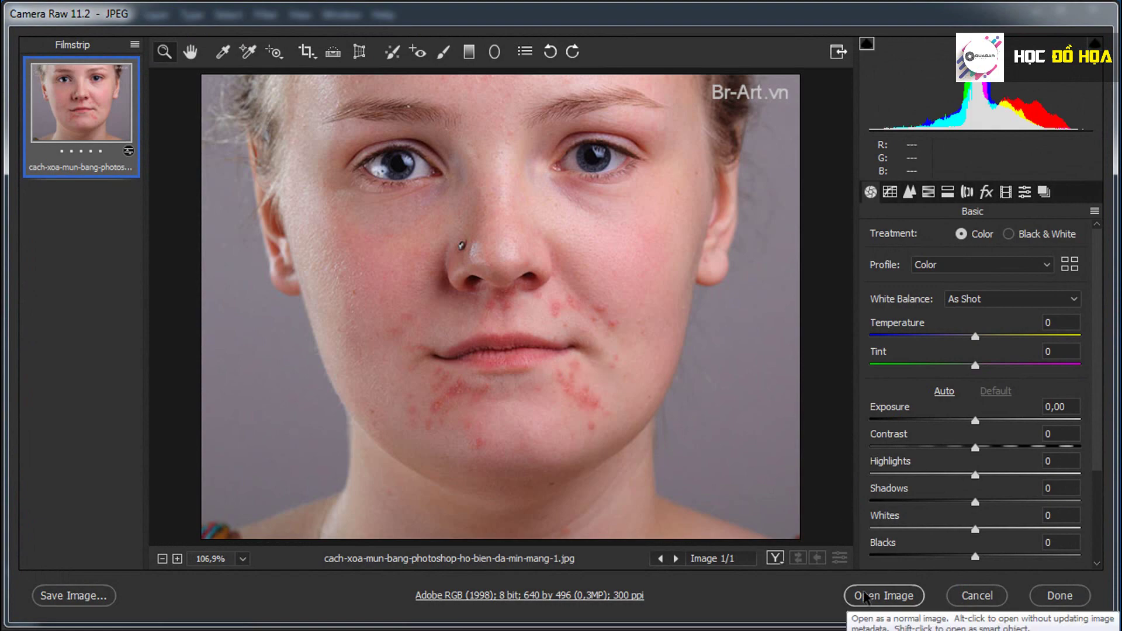
left_click(863, 580)
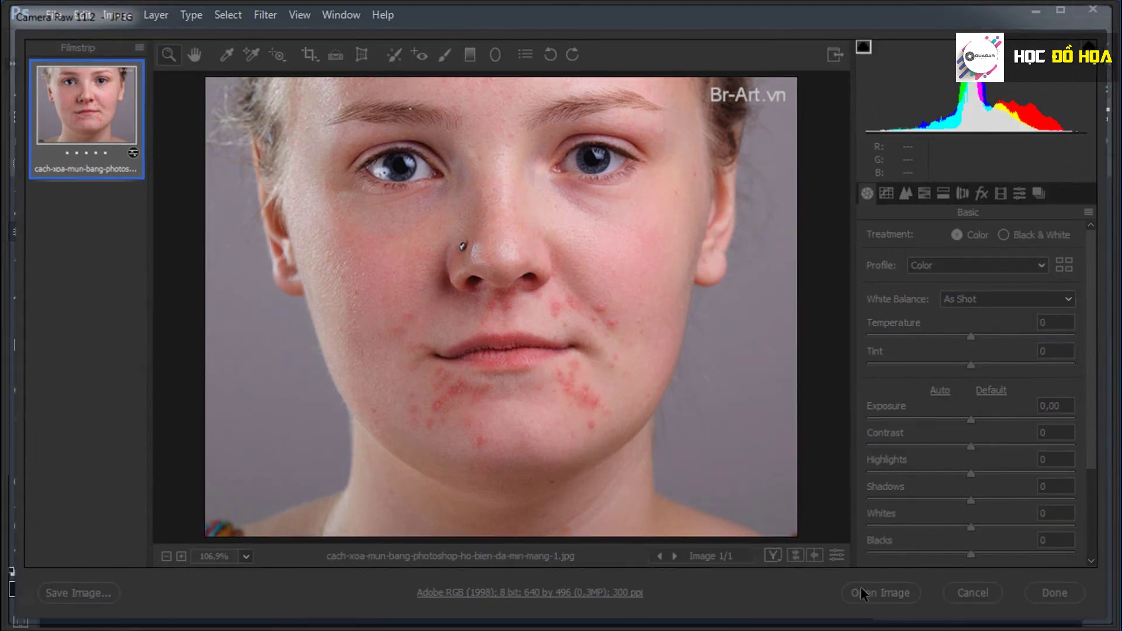
scroll(514, 322, "up", 1)
scroll(514, 322, "up", 2)
- Zoom in to about 448% on the face
scroll(514, 322, "up", 2)
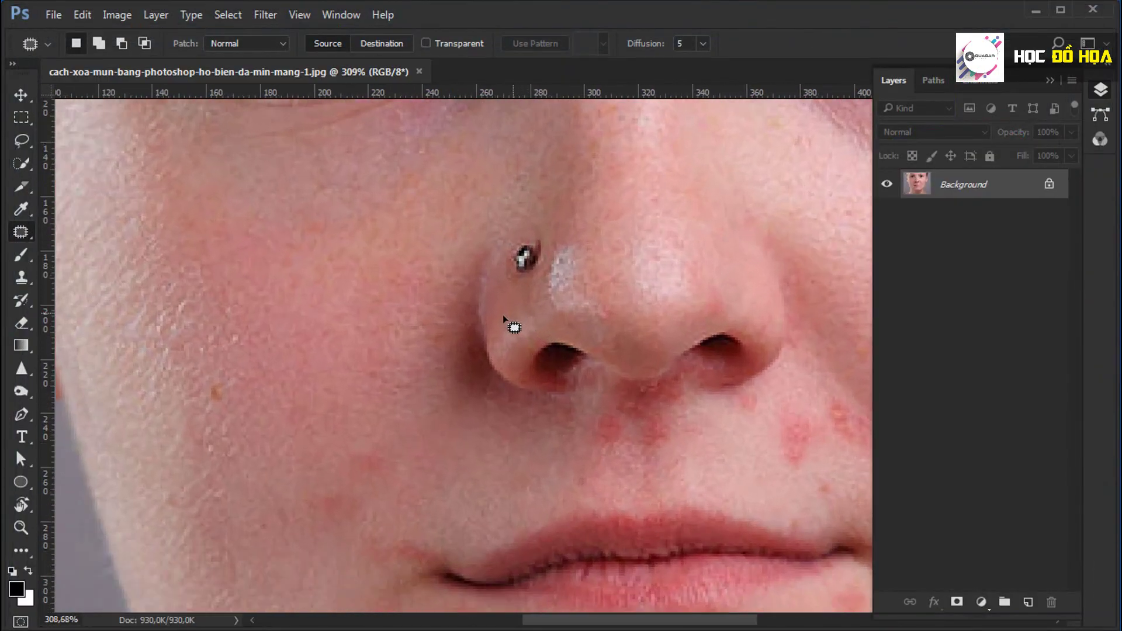
scroll(512, 325, "up", 2)
scroll(488, 327, "down", 5)
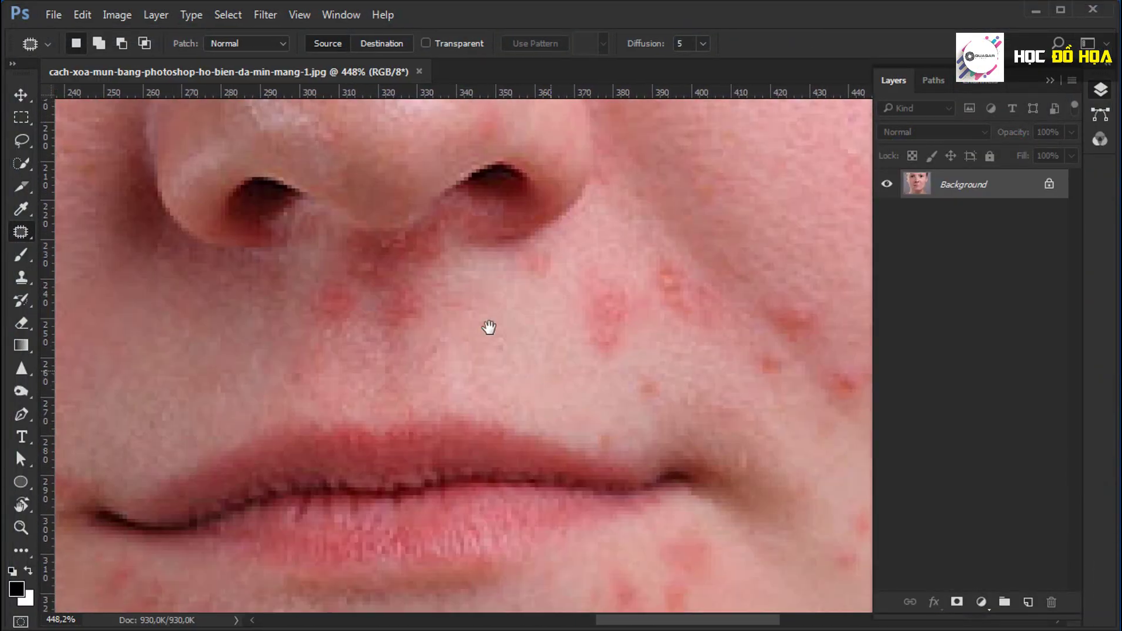
scroll(396, 338, "down", 3)
scroll(395, 339, "right", 3)
scroll(434, 260, "right", 4)
scroll(434, 260, "up", 4)
scroll(435, 260, "left", 5)
scroll(553, 275, "left", 1)
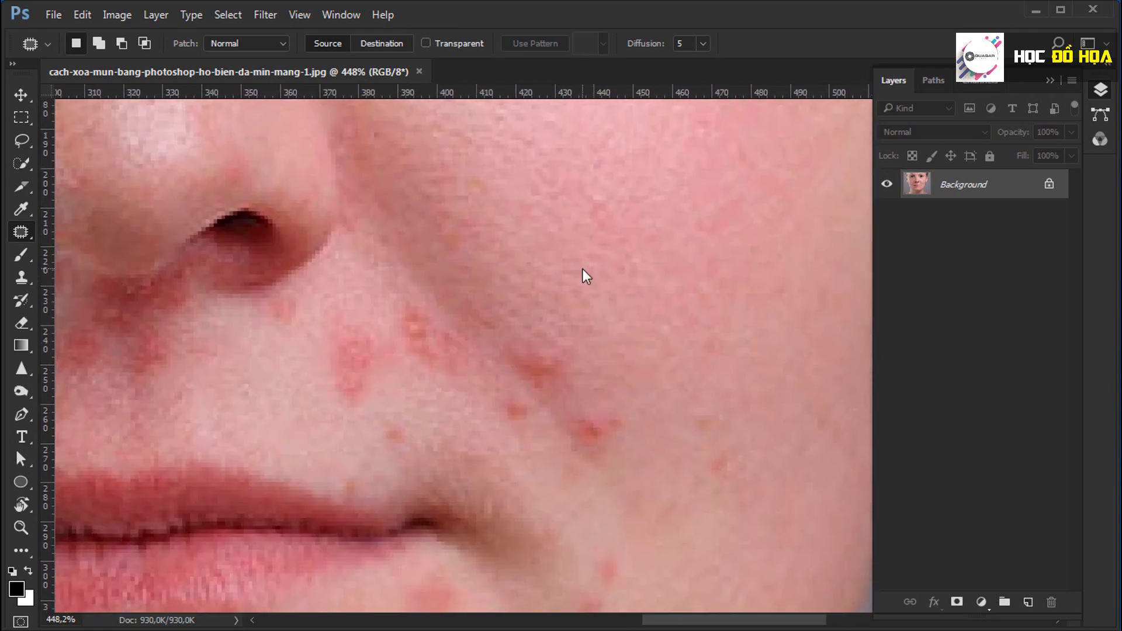
scroll(583, 276, "up", 2)
scroll(676, 303, "left", 5)
- Pan to the cheek beside the nose and patch a pimple there with clean skin
left_click_drag(601, 333, 401, 301)
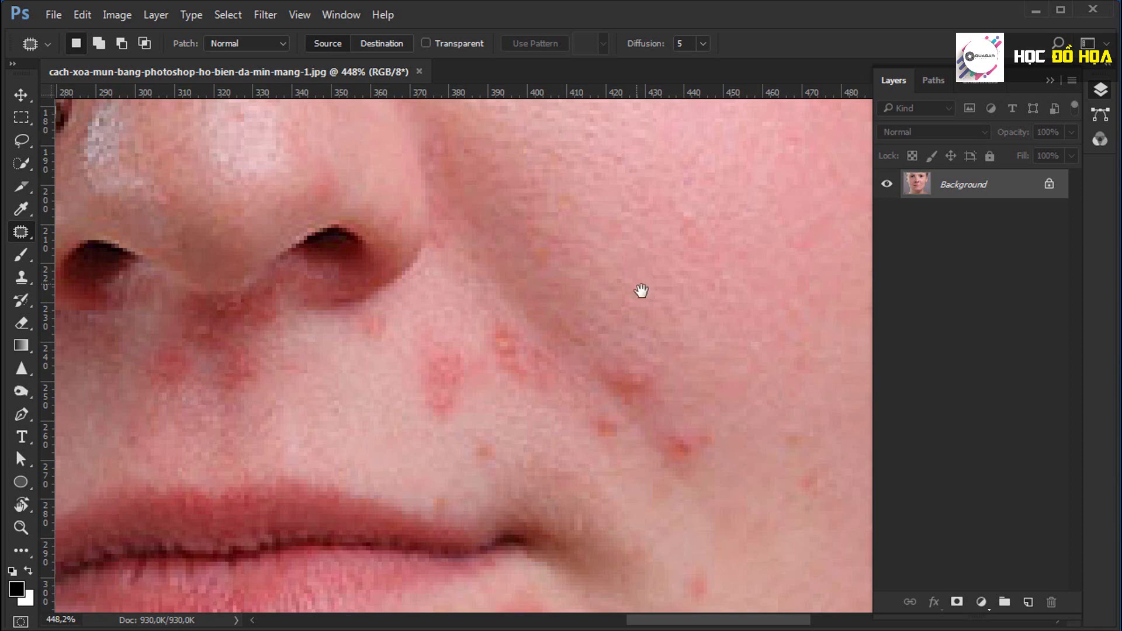
left_click_drag(641, 290, 541, 244)
mouse_move(535, 282)
left_mouse_down()
mouse_move(496, 313)
mouse_move(564, 305)
mouse_move(563, 318)
mouse_move(650, 251)
mouse_move(602, 241)
mouse_move(596, 261)
mouse_move(584, 187)
mouse_move(656, 241)
mouse_move(643, 231)
mouse_move(631, 243)
mouse_move(627, 272)
mouse_move(669, 300)
mouse_move(674, 262)
mouse_move(671, 283)
mouse_move(520, 220)
mouse_move(701, 271)
mouse_move(703, 347)
mouse_move(671, 240)
mouse_move(681, 260)
mouse_move(671, 315)
mouse_move(660, 263)
mouse_move(704, 295)
mouse_move(676, 319)
mouse_move(681, 250)
left_mouse_up()
- Patch two cheek pimples with nearby clean skin, deselecting after each
key("ctrl+d")
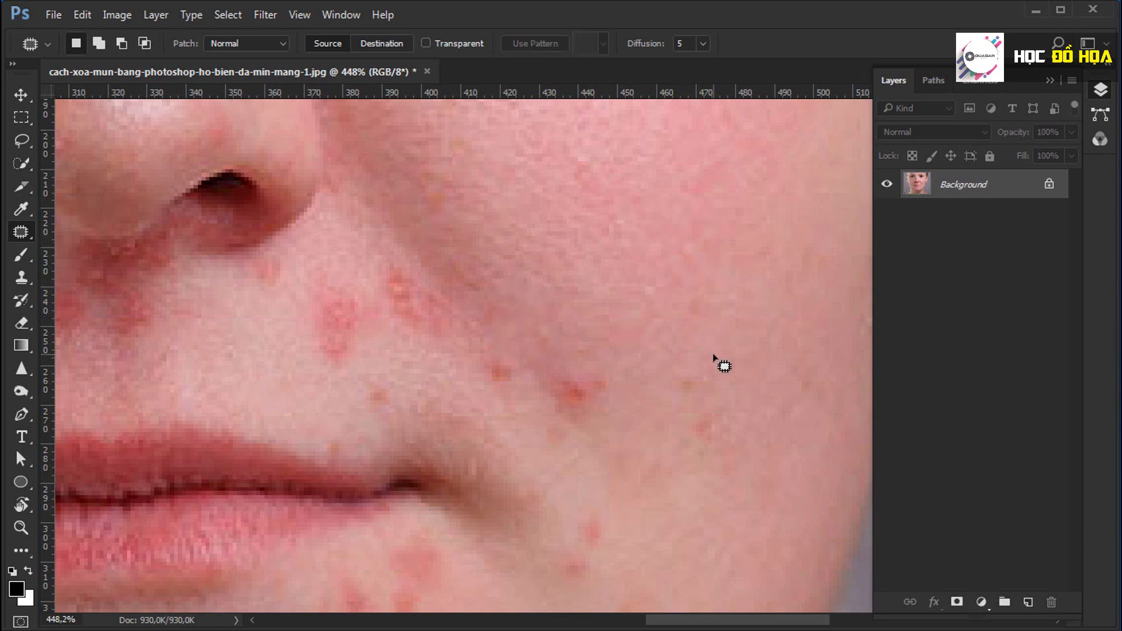
mouse_move(553, 368)
left_mouse_down()
mouse_move(621, 351)
mouse_move(555, 368)
left_mouse_up()
left_click_drag(584, 374, 671, 252)
key("ctrl+d")
left_click_drag(552, 422, 590, 316)
mouse_move(589, 377)
left_mouse_down()
mouse_move(699, 231)
mouse_move(652, 223)
left_mouse_up()
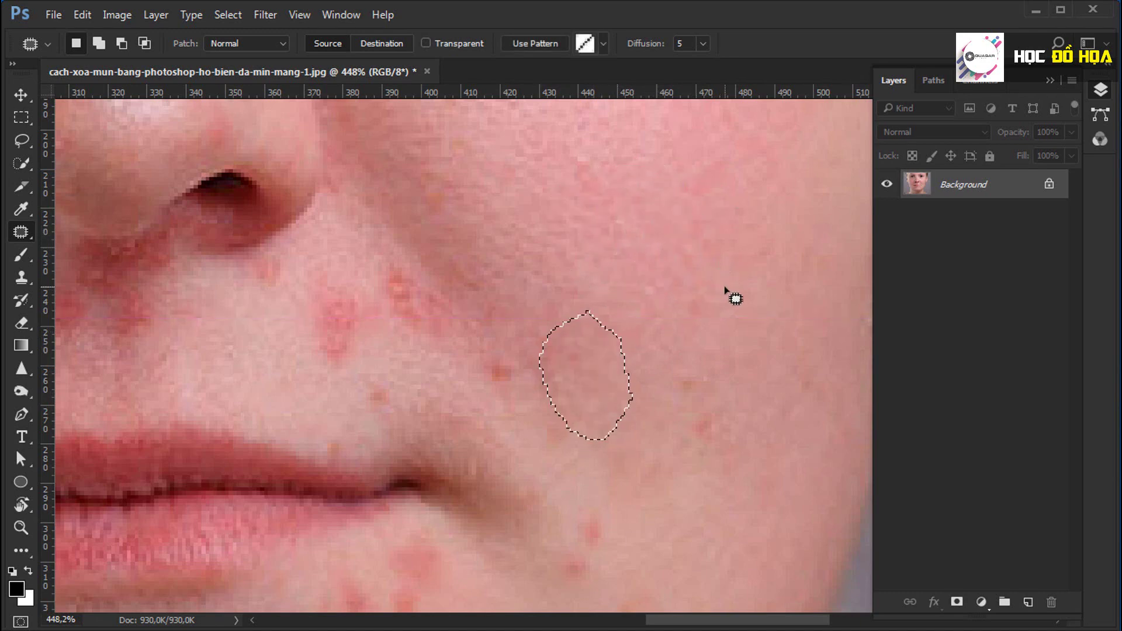
key("ctrl+d")
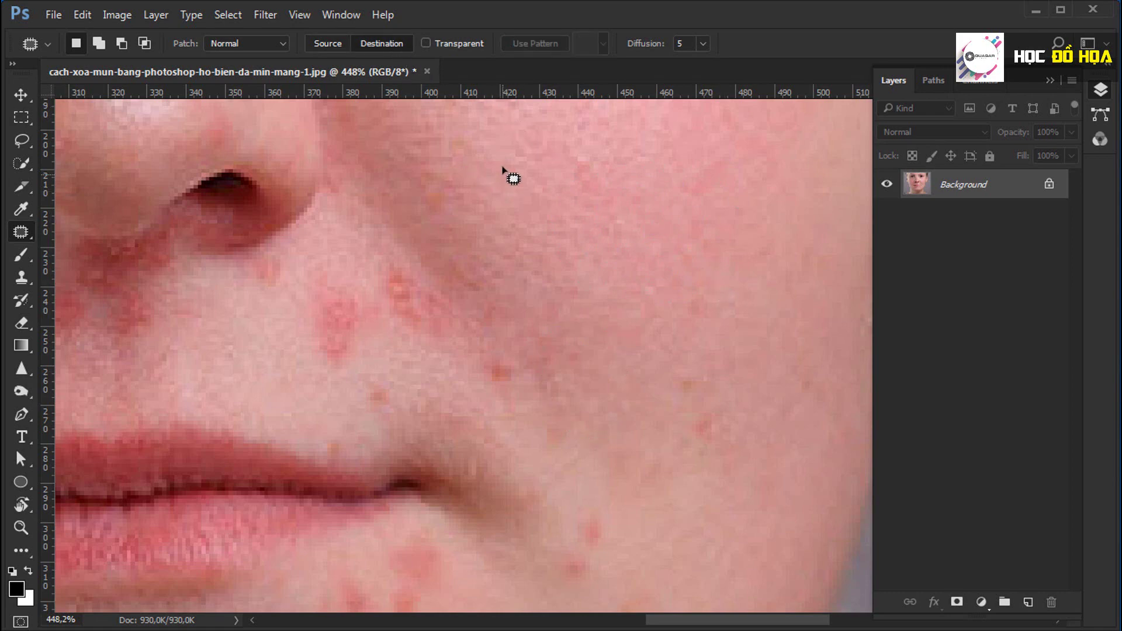
- Patch the blemishes beside the nose and on the cheek, then pan to the other cheek
left_click_drag(490, 145, 518, 139)
left_click_drag(519, 201, 408, 285)
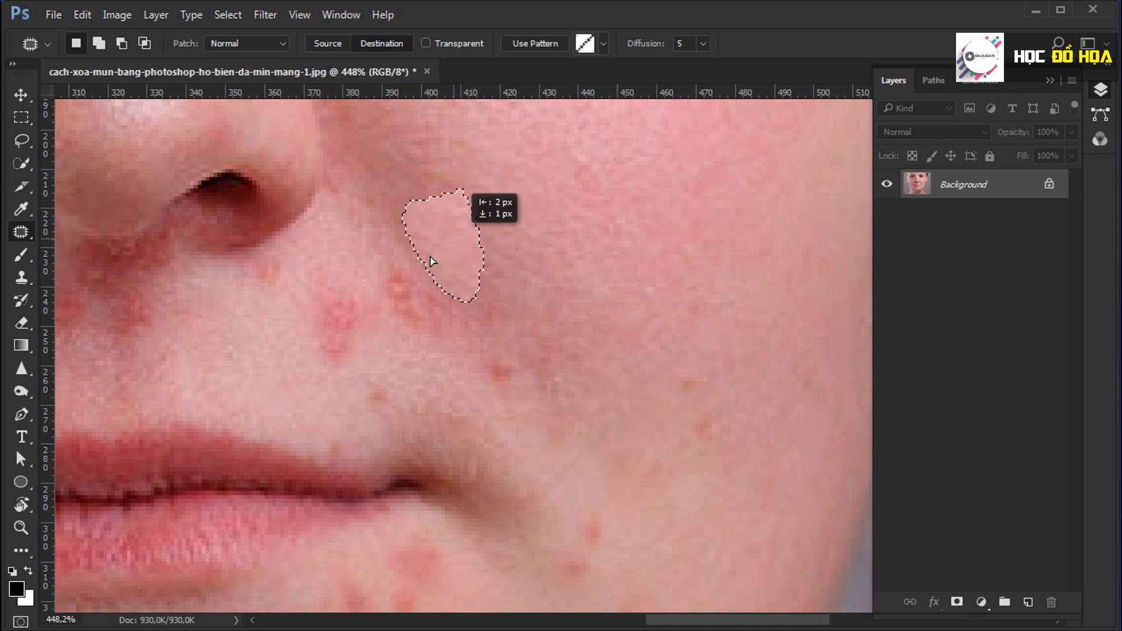
key("ctrl+d")
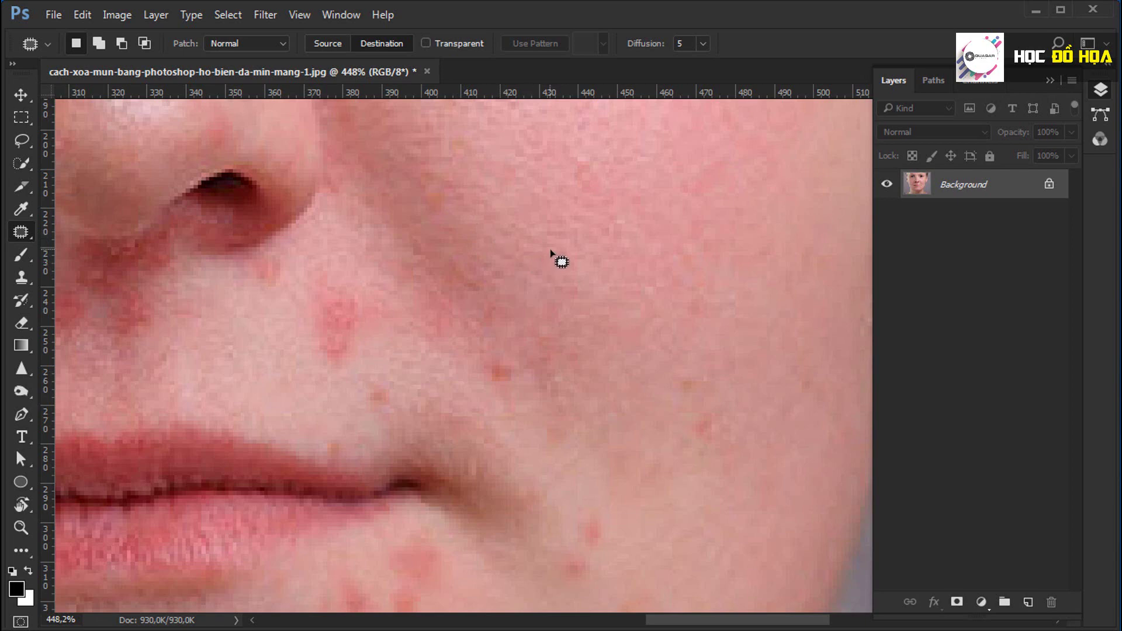
mouse_move(510, 232)
left_mouse_down()
mouse_move(584, 268)
mouse_move(514, 374)
left_mouse_up()
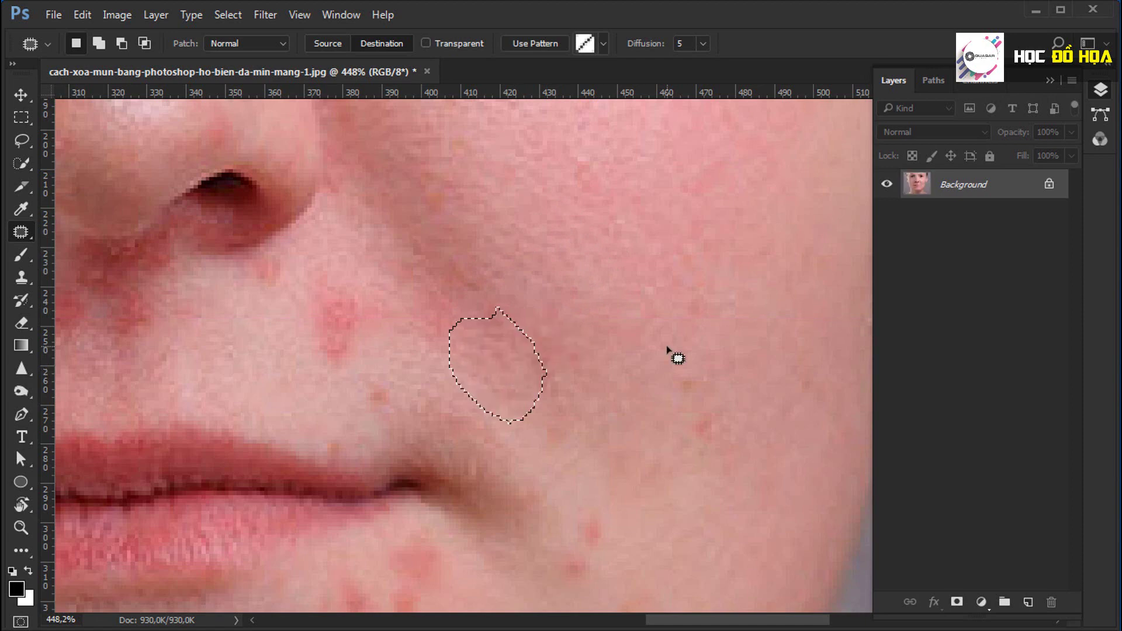
key("ctrl+d")
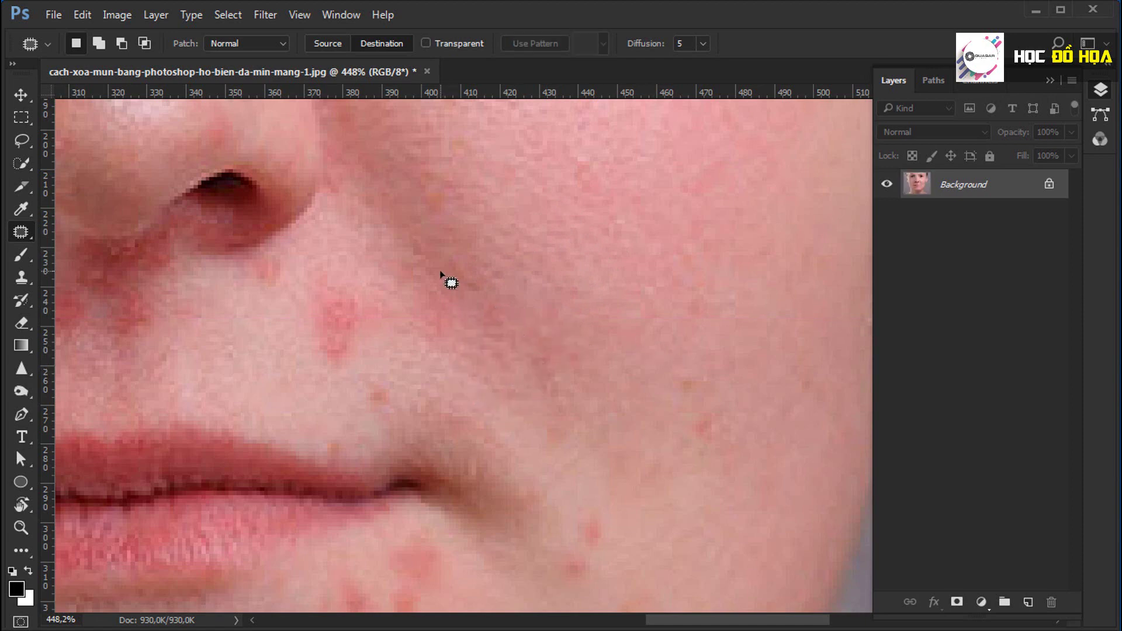
mouse_move(274, 312)
left_mouse_down()
mouse_move(291, 361)
mouse_move(362, 333)
left_mouse_up()
key("ctrl+d")
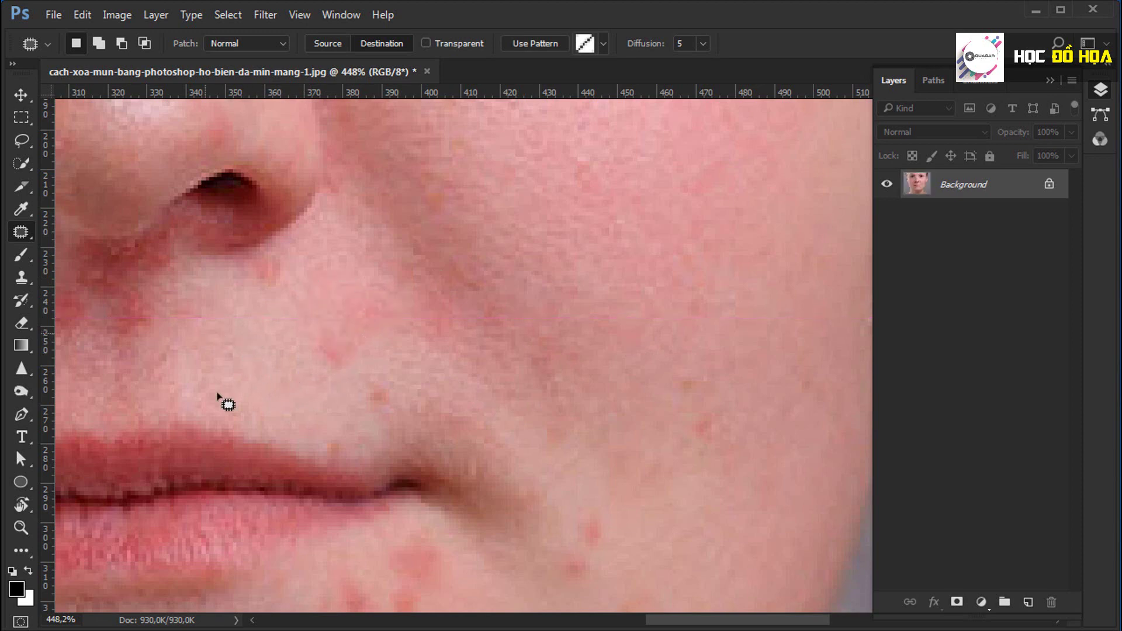
left_click_drag(228, 404, 344, 347)
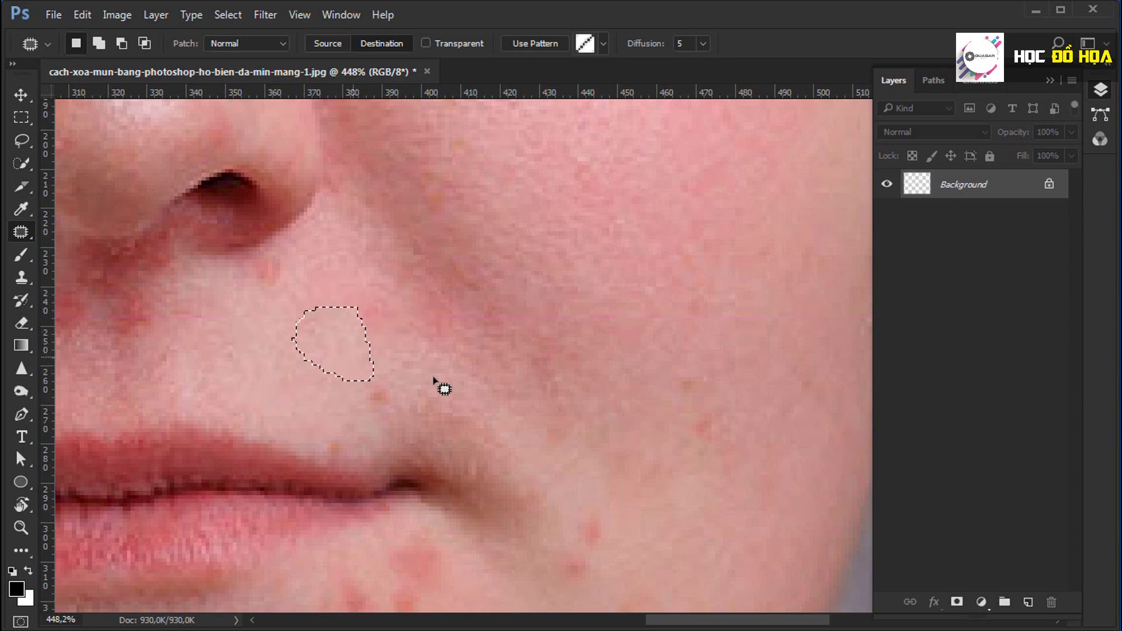
key("ctrl+d")
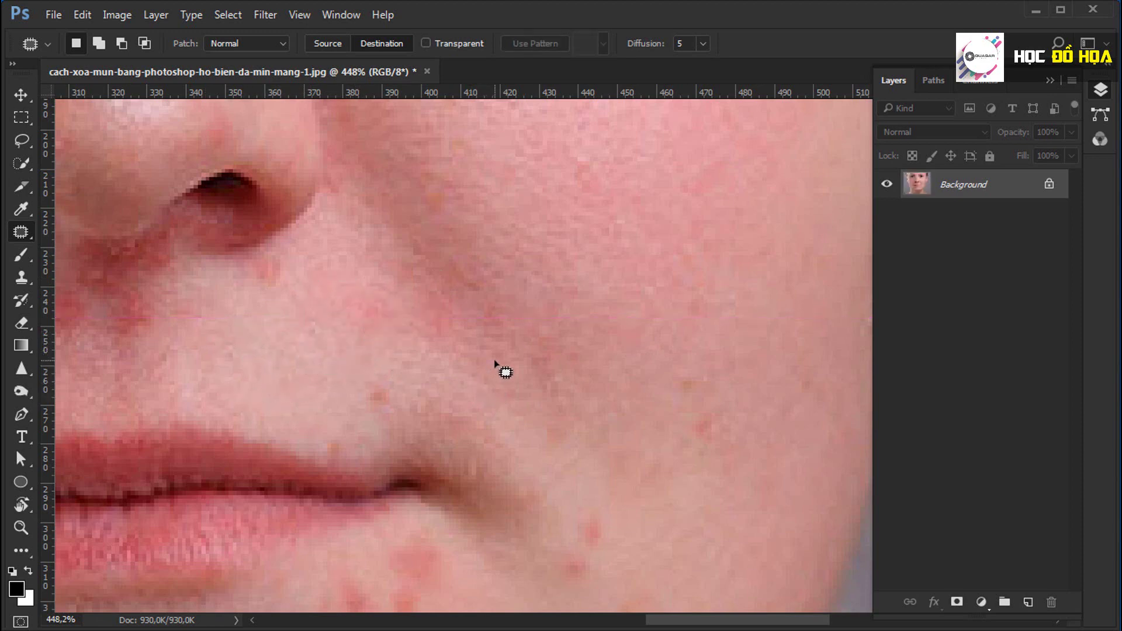
mouse_move(522, 371)
left_mouse_down()
mouse_move(611, 375)
mouse_move(563, 388)
mouse_move(711, 371)
mouse_move(621, 374)
mouse_move(514, 401)
mouse_move(551, 353)
mouse_move(491, 413)
mouse_move(435, 263)
left_mouse_up()
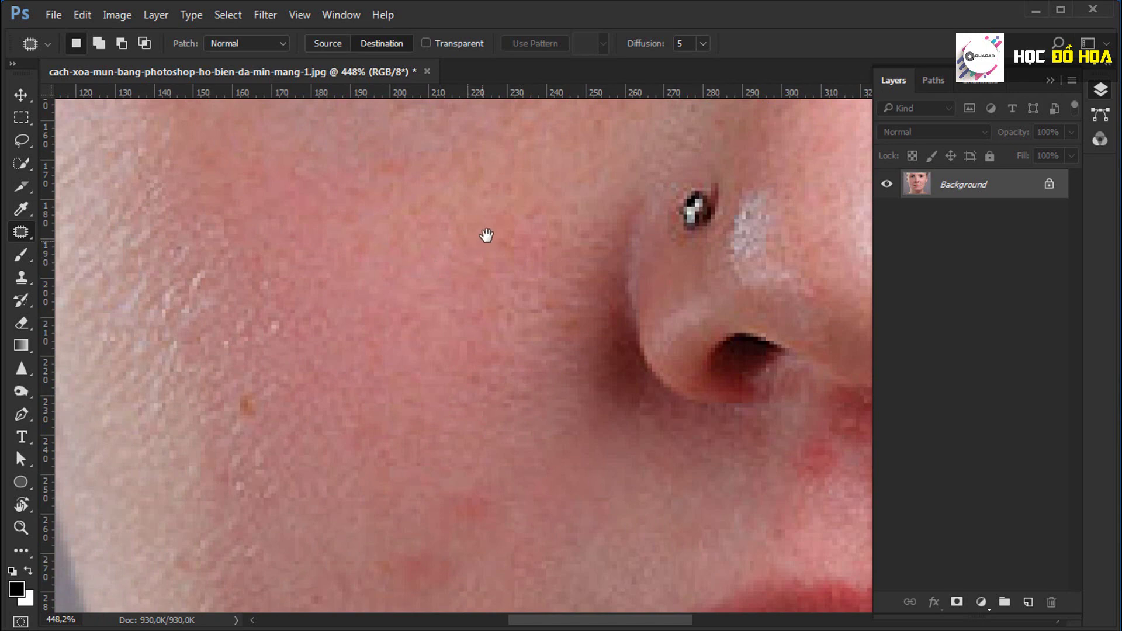
- Pan to the other eye and outline the dark area beneath it
left_click_drag(486, 235, 433, 378)
left_click_drag(473, 293, 315, 409)
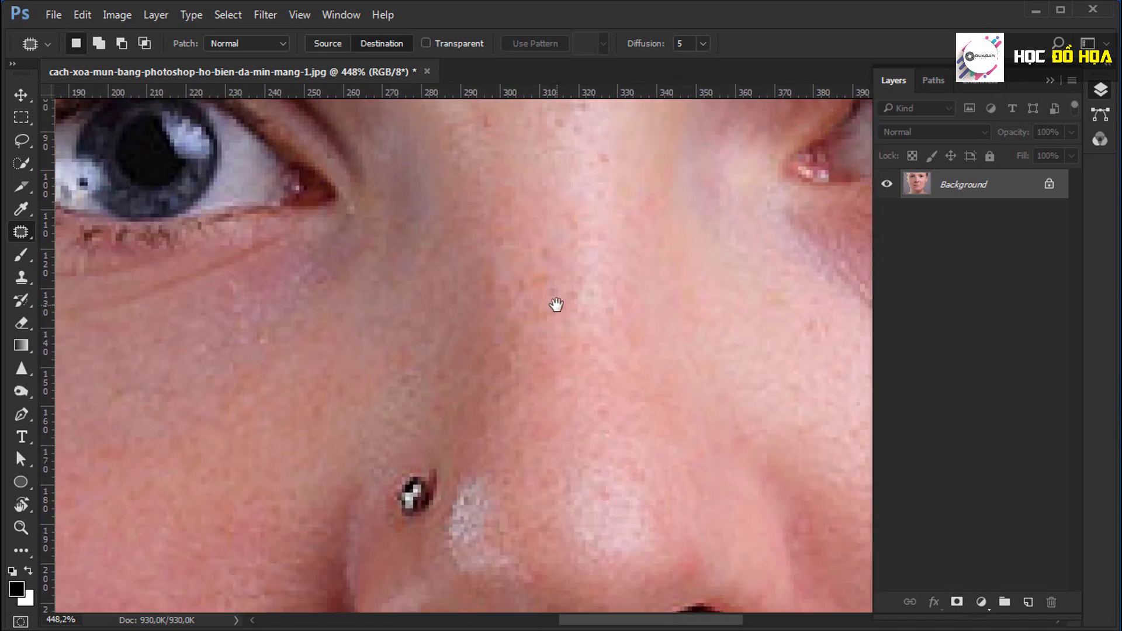
left_click_drag(556, 305, 361, 266)
left_click_drag(519, 325, 200, 341)
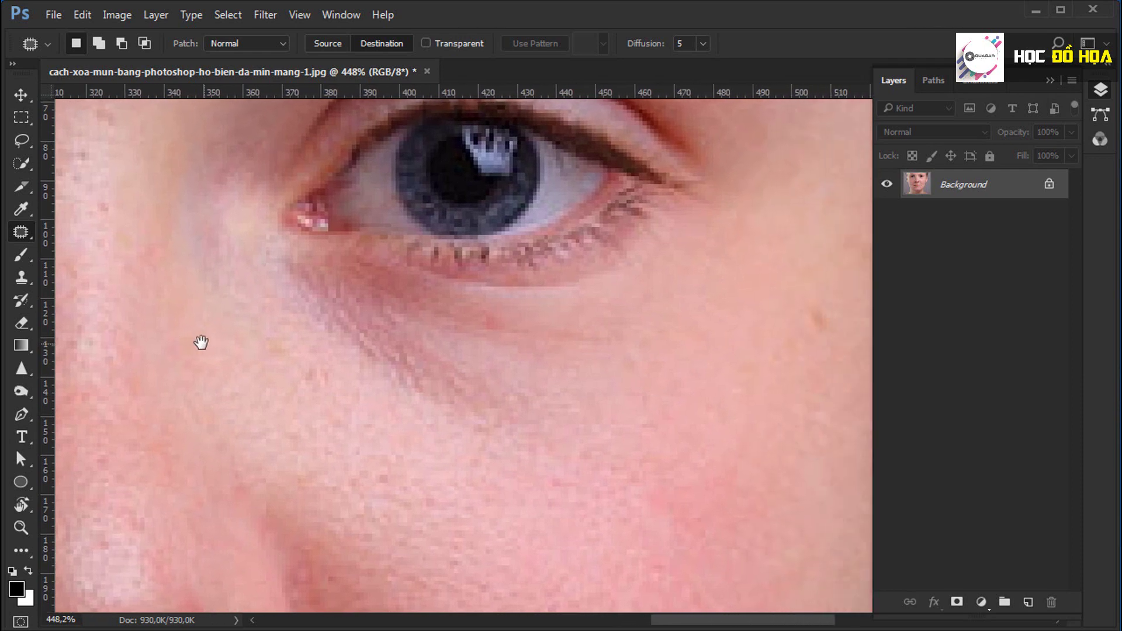
mouse_move(339, 270)
left_mouse_down()
mouse_move(754, 275)
mouse_move(659, 450)
mouse_move(346, 421)
mouse_move(263, 306)
mouse_move(314, 273)
left_mouse_up()
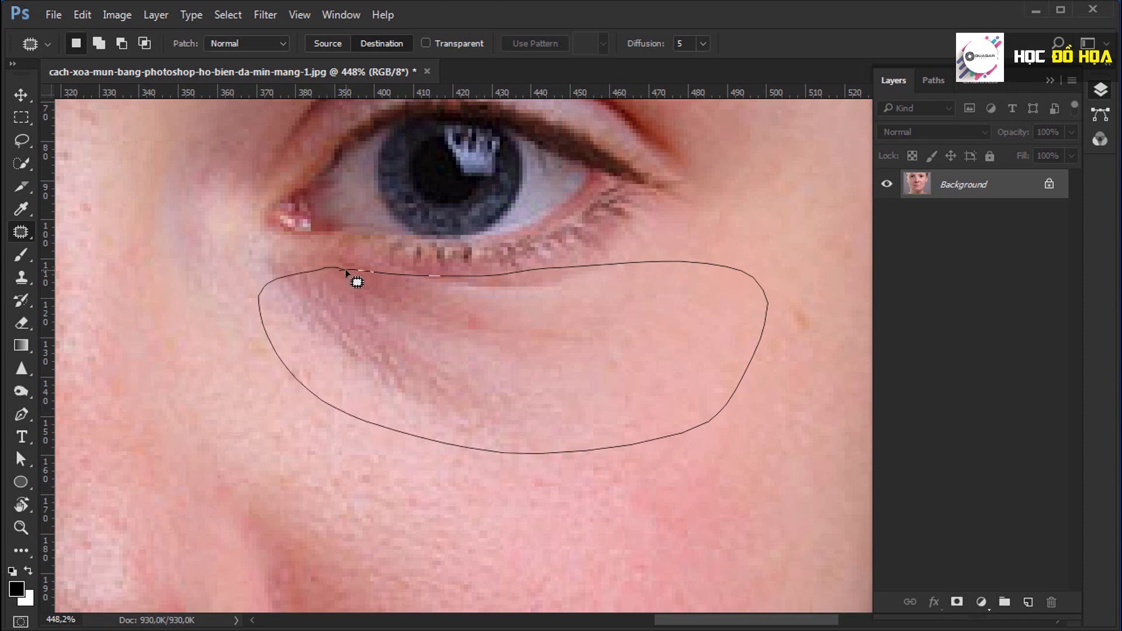
left_click_drag(346, 271, 350, 273)
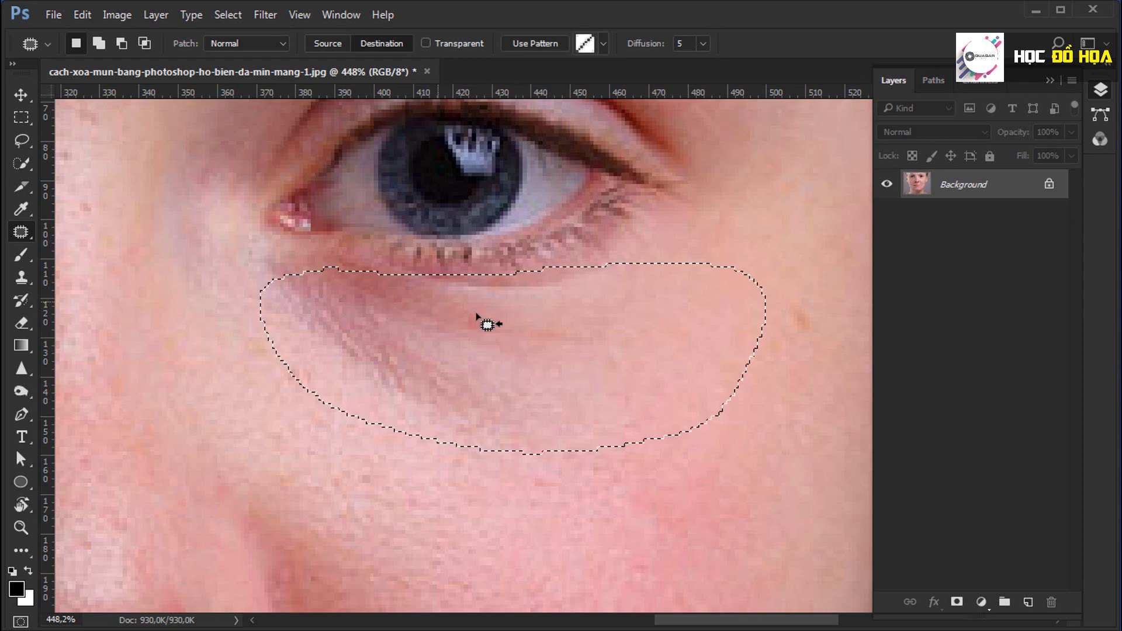
- In Source mode, replace the under-eye skin with smoother skin from just below
left_click_drag(644, 374, 513, 317)
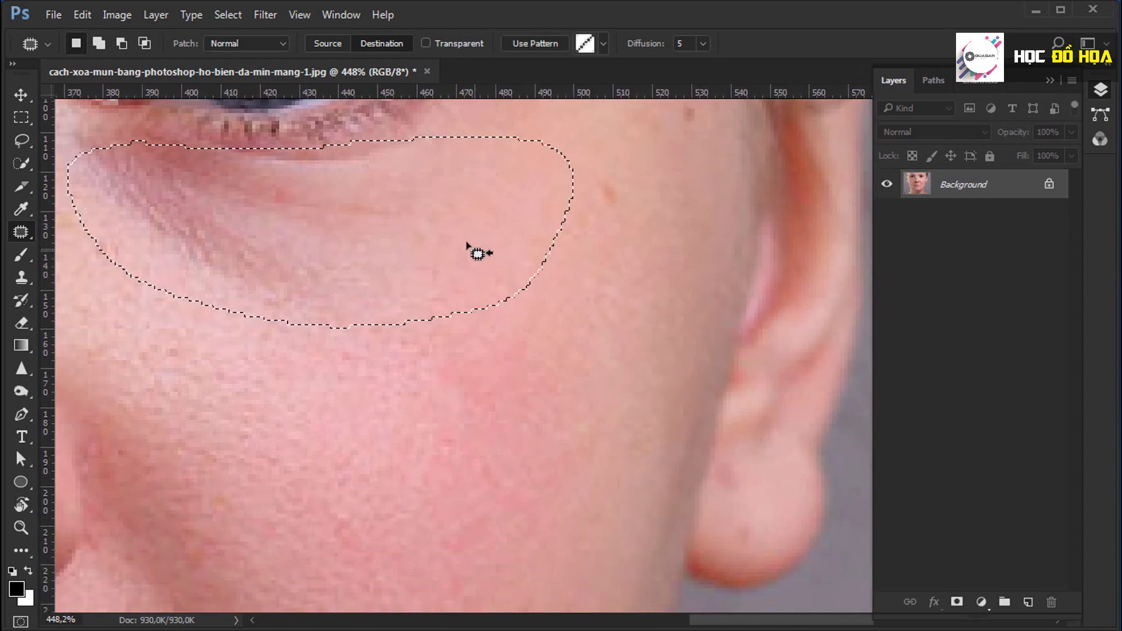
left_click_drag(376, 264, 405, 335)
left_click(328, 44)
left_click_drag(388, 288, 413, 401)
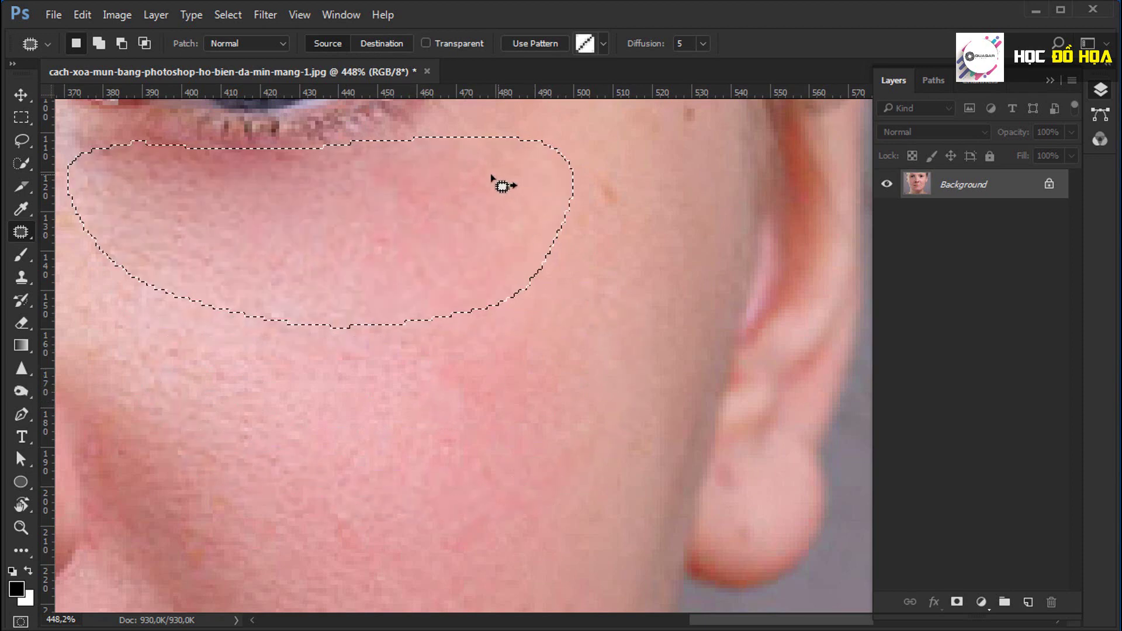
scroll(533, 288, "up", 2)
scroll(533, 288, "down", 4)
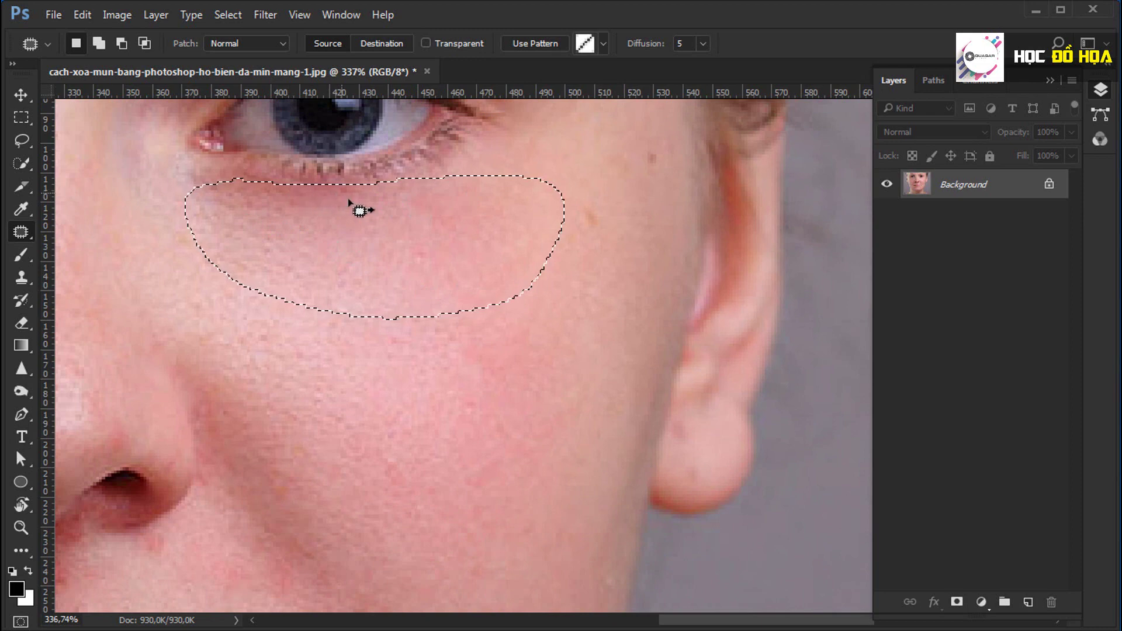
scroll(409, 242, "down", 1)
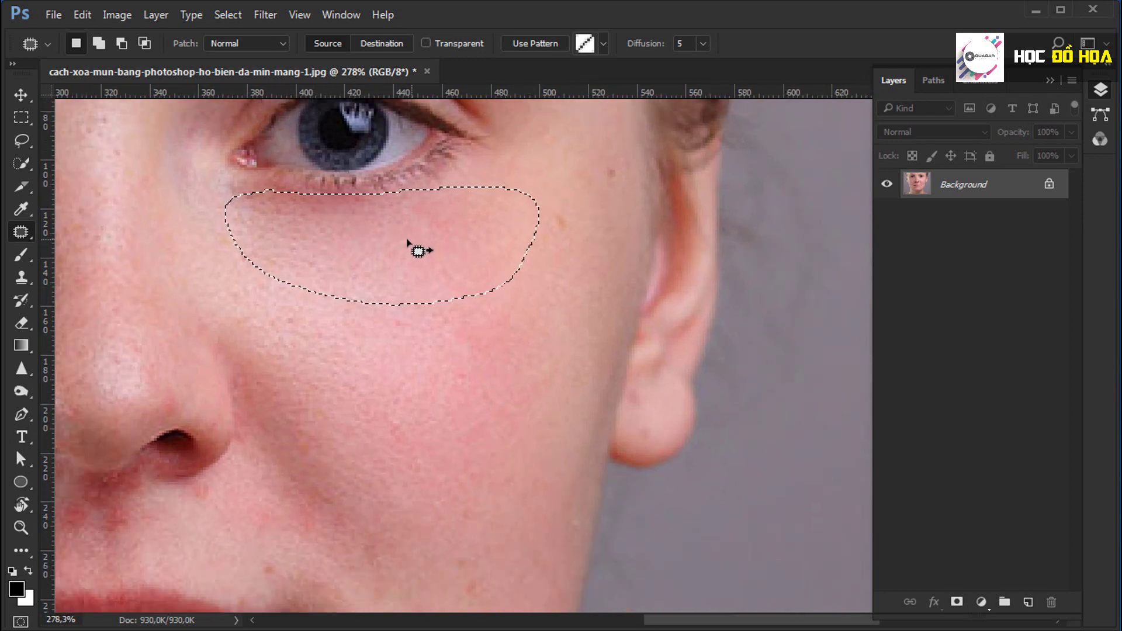
scroll(363, 267, "up", 1)
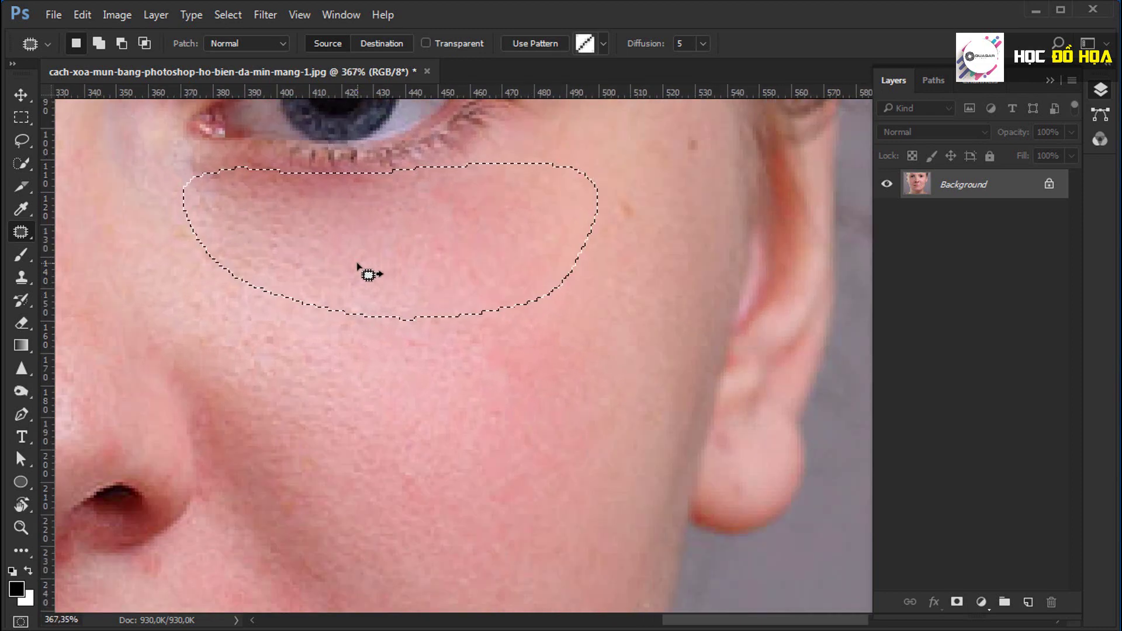
left_click(82, 15)
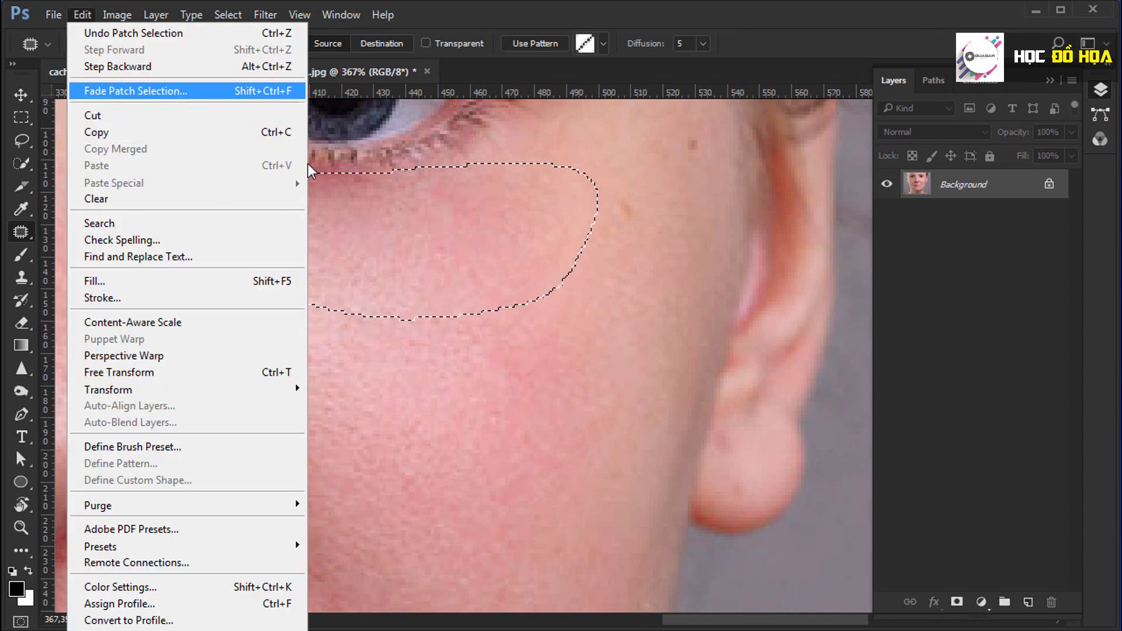
- Fade the under-eye patch opacity to roughly half strength, then deselect
left_click(191, 90)
mouse_move(145, 196)
left_mouse_down()
mouse_move(377, 288)
mouse_move(405, 320)
left_mouse_up()
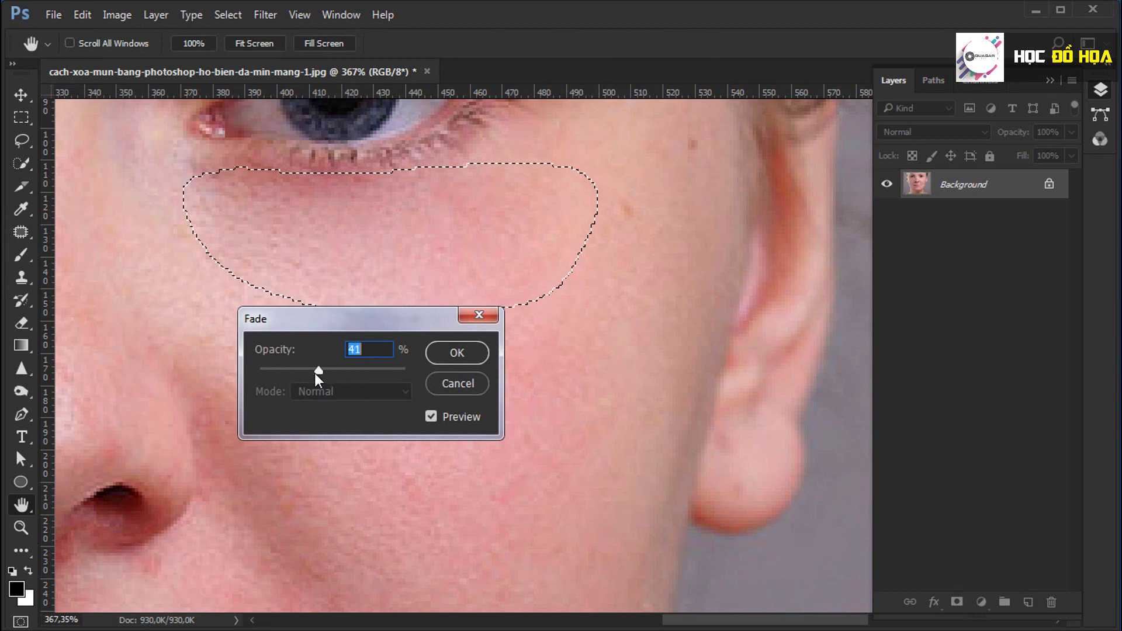
mouse_move(264, 373)
left_mouse_down()
mouse_move(363, 371)
mouse_move(313, 374)
left_mouse_up()
left_click(454, 354)
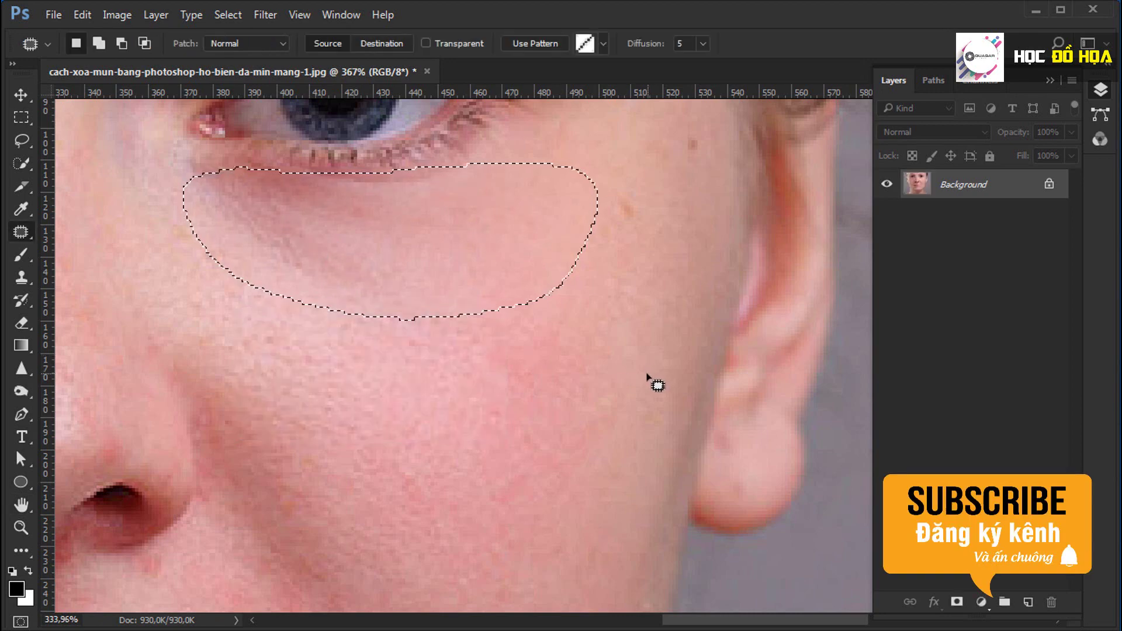
scroll(634, 375, "down", 3)
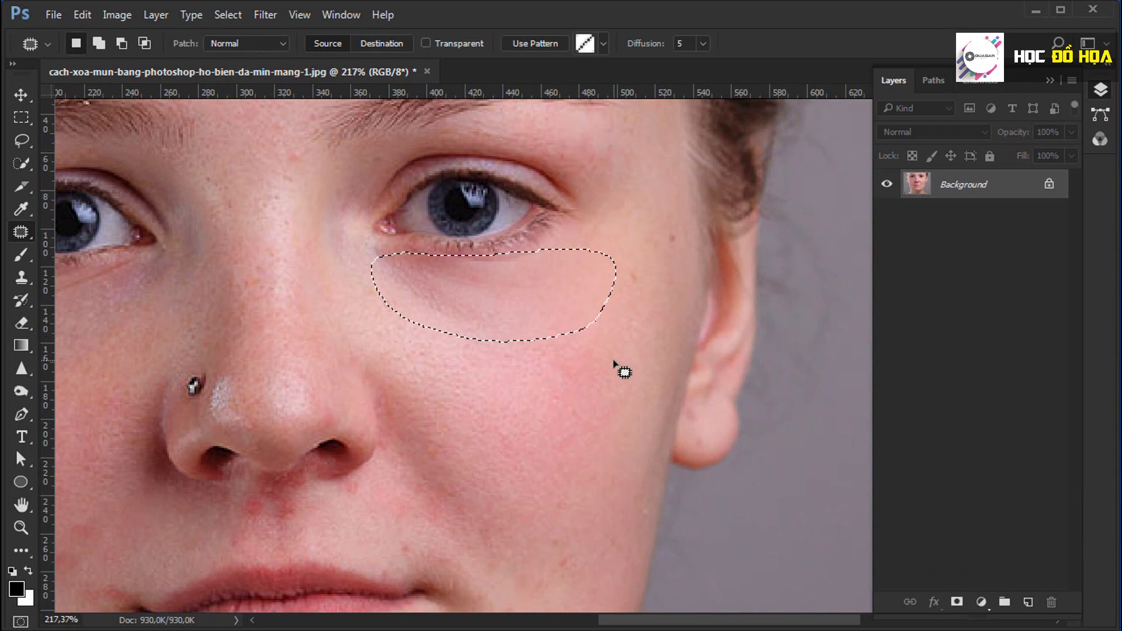
key("ctrl+d")
scroll(466, 307, "up", 1)
scroll(467, 306, "up", 5)
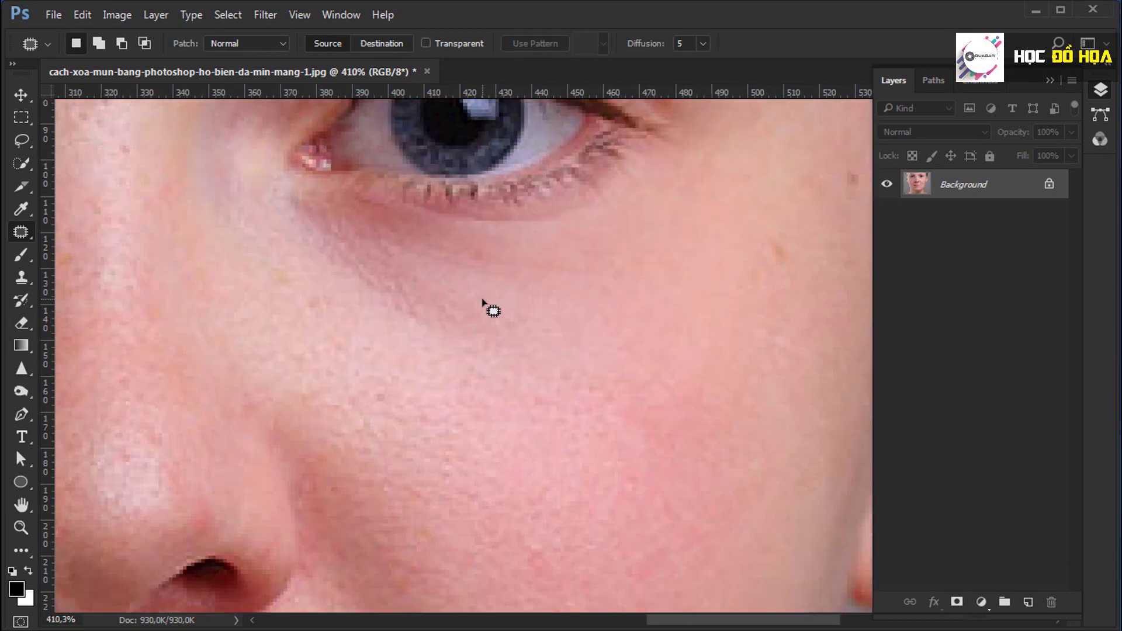
scroll(483, 300, "down", 4)
scroll(482, 300, "down", 5)
- Zoom in on the red acne cluster beside the mouth
scroll(483, 300, "up", 1)
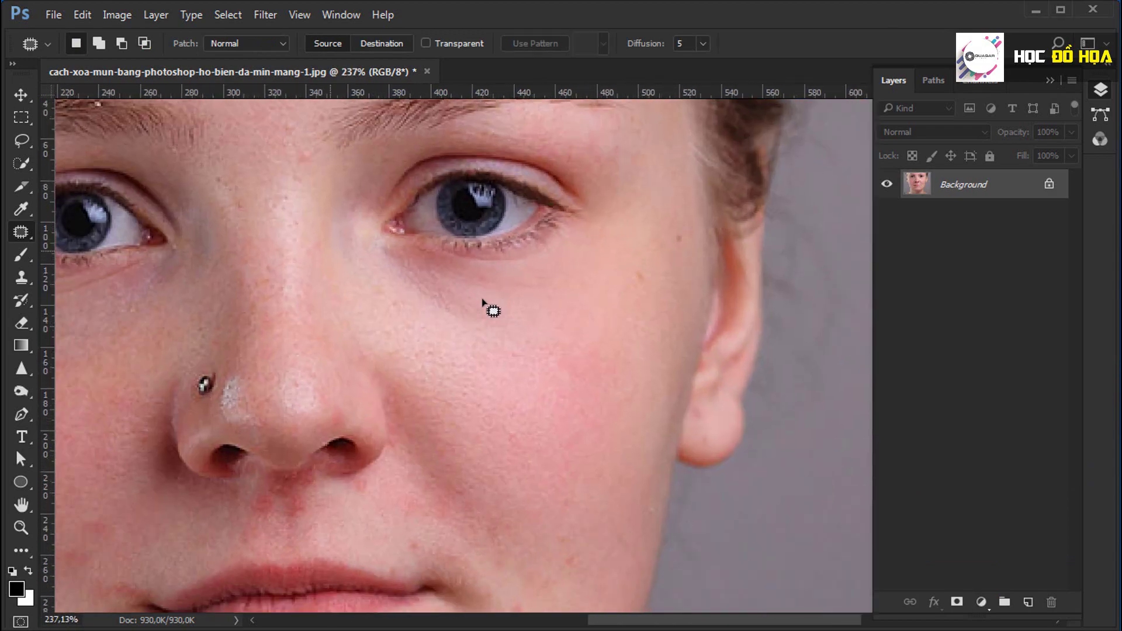
scroll(483, 300, "up", 3)
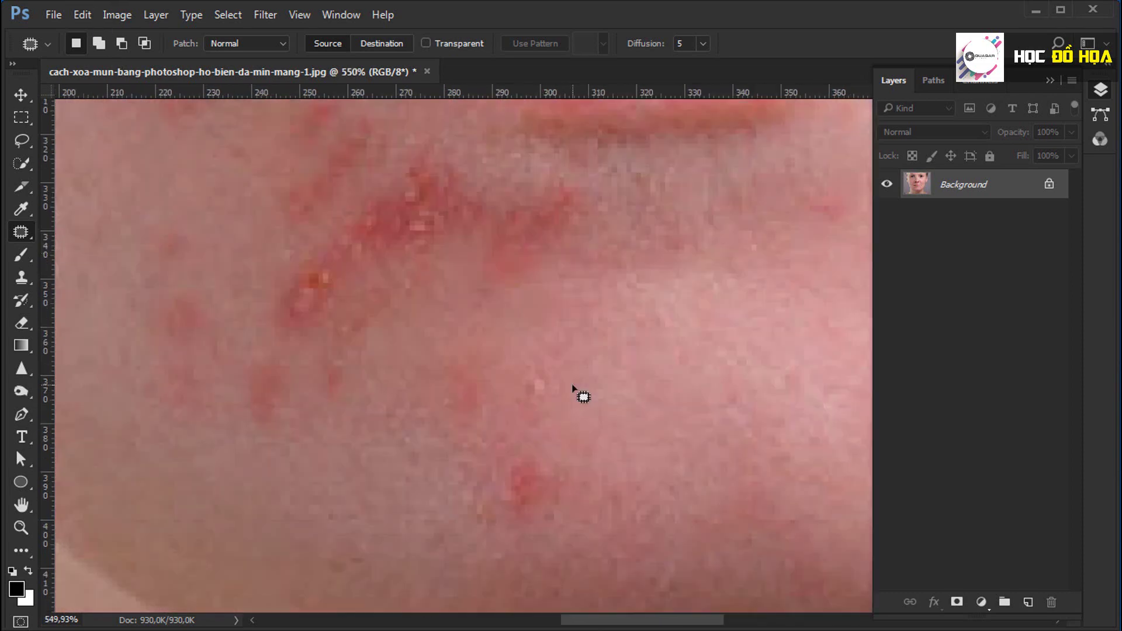
- Duplicate the photo onto Layer 1 and patch three pimples near the mouth in Source mode
key("ctrl+j")
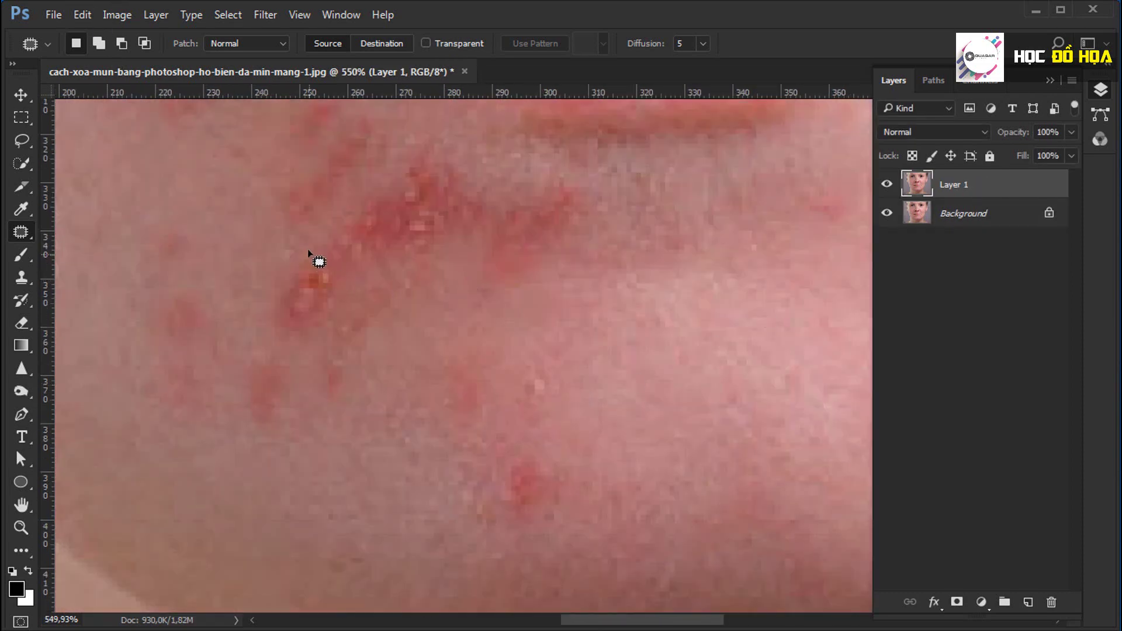
mouse_move(316, 357)
left_mouse_down()
mouse_move(351, 292)
mouse_move(200, 183)
left_mouse_up()
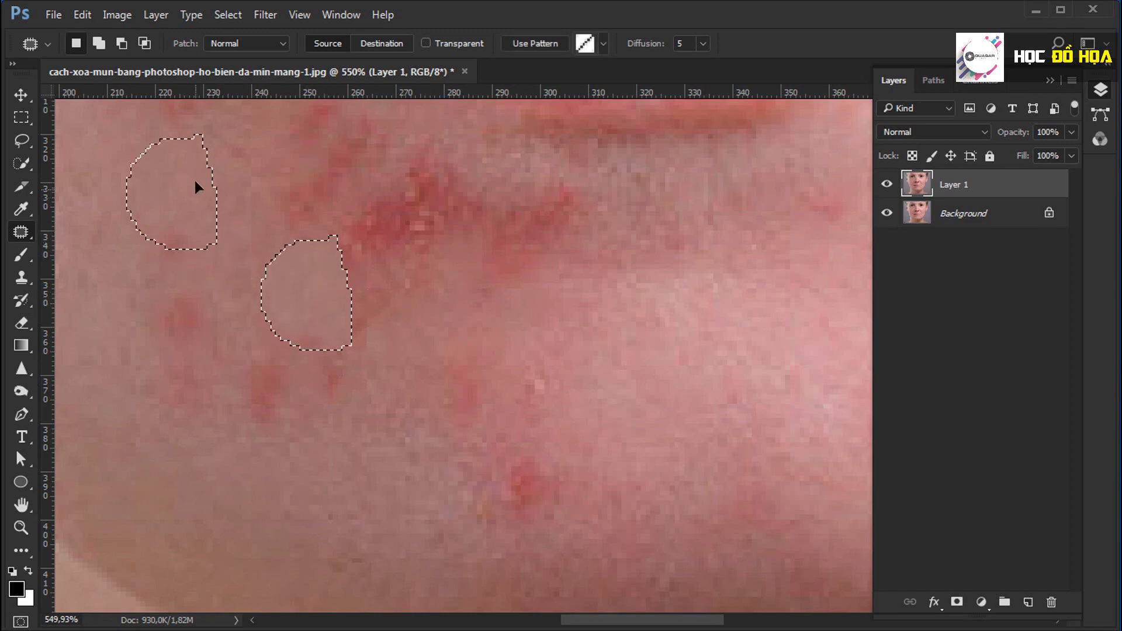
left_click_drag(260, 223, 464, 320)
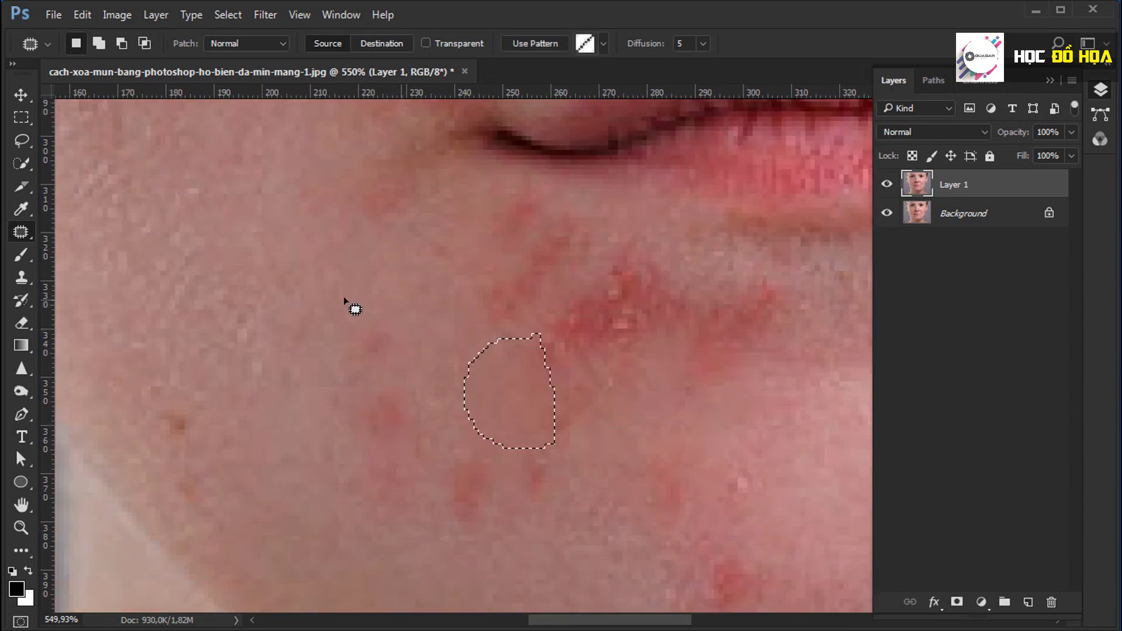
left_click_drag(403, 301, 405, 300)
left_click_drag(379, 399, 197, 263)
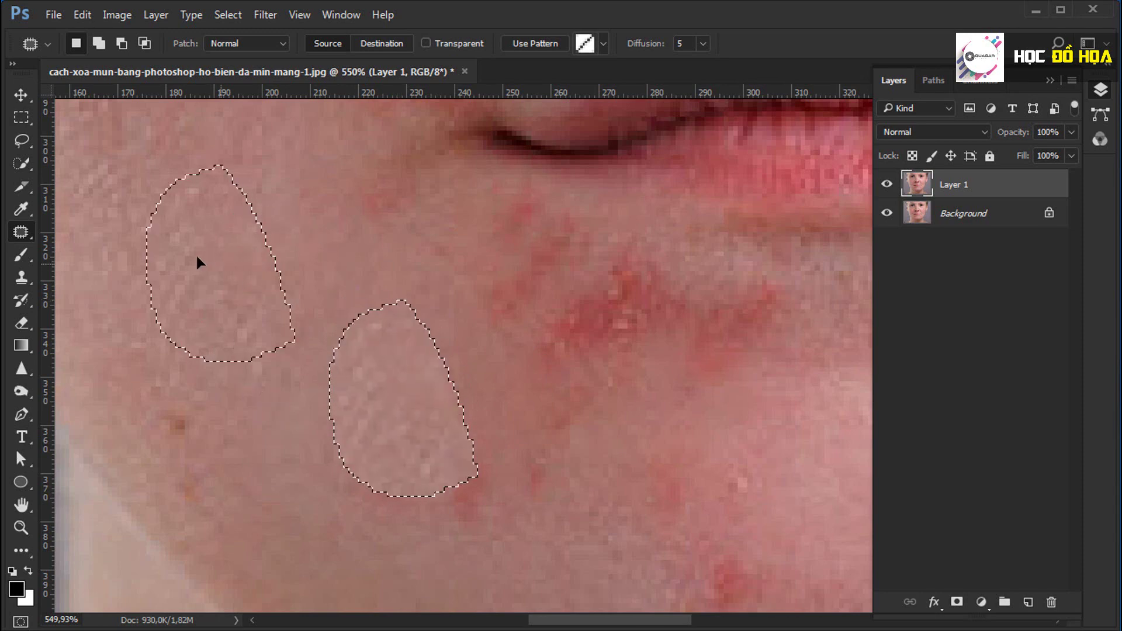
key("ctrl+d")
left_click_drag(397, 327, 528, 465)
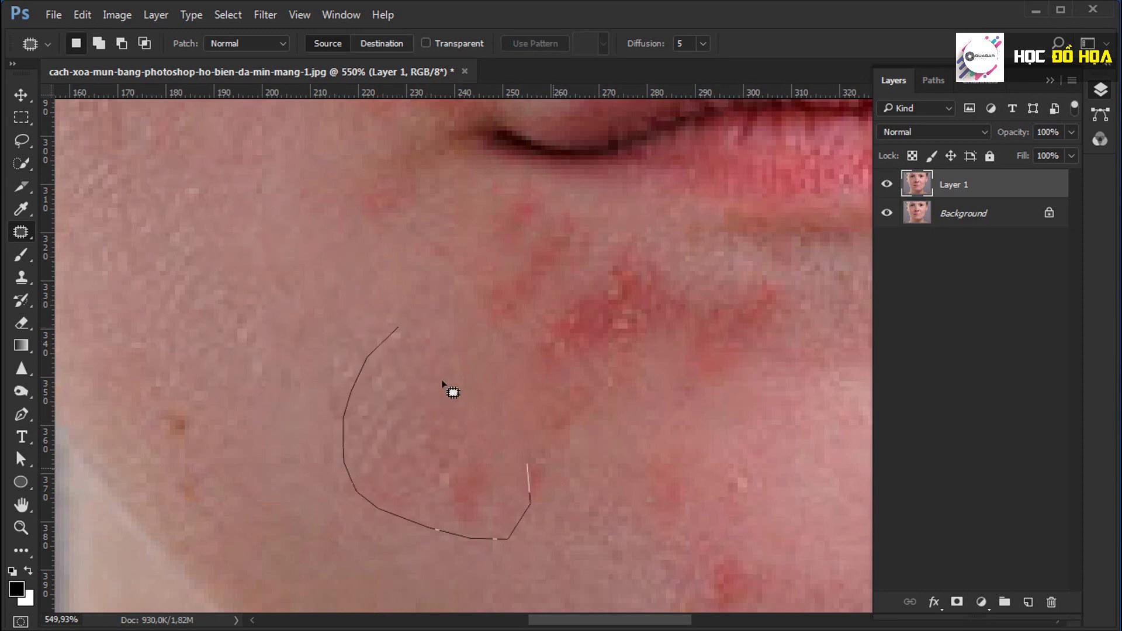
left_click_drag(442, 383, 308, 303)
key("ctrl+d")
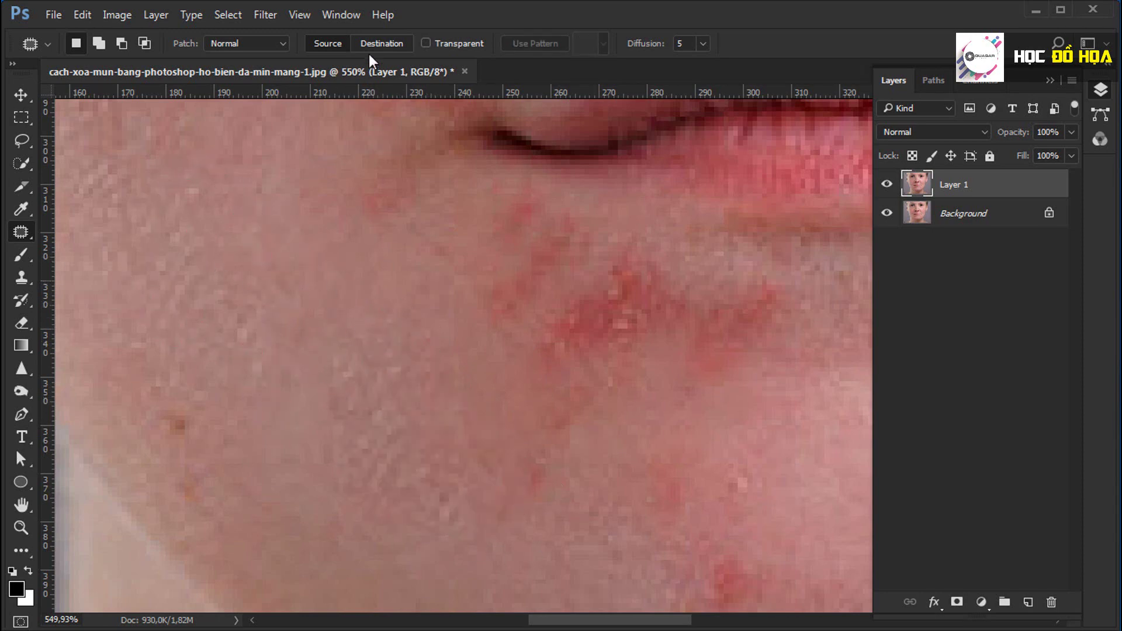
- In Destination mode, carry clean cheek skin over the remaining red blemishes
left_click(373, 43)
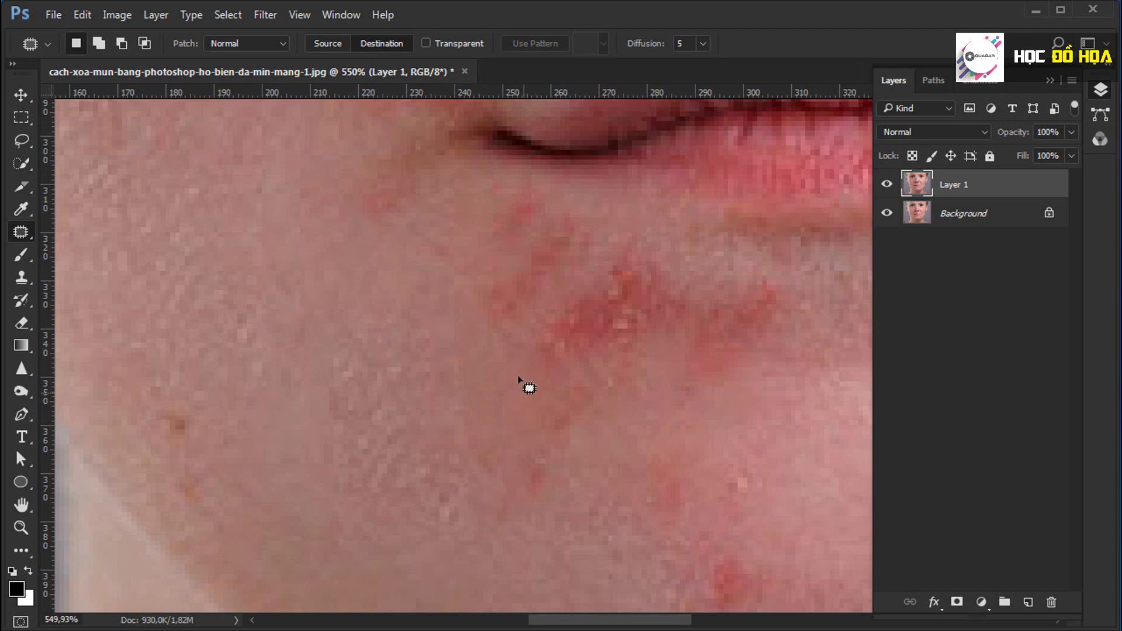
left_click_drag(250, 237, 394, 480)
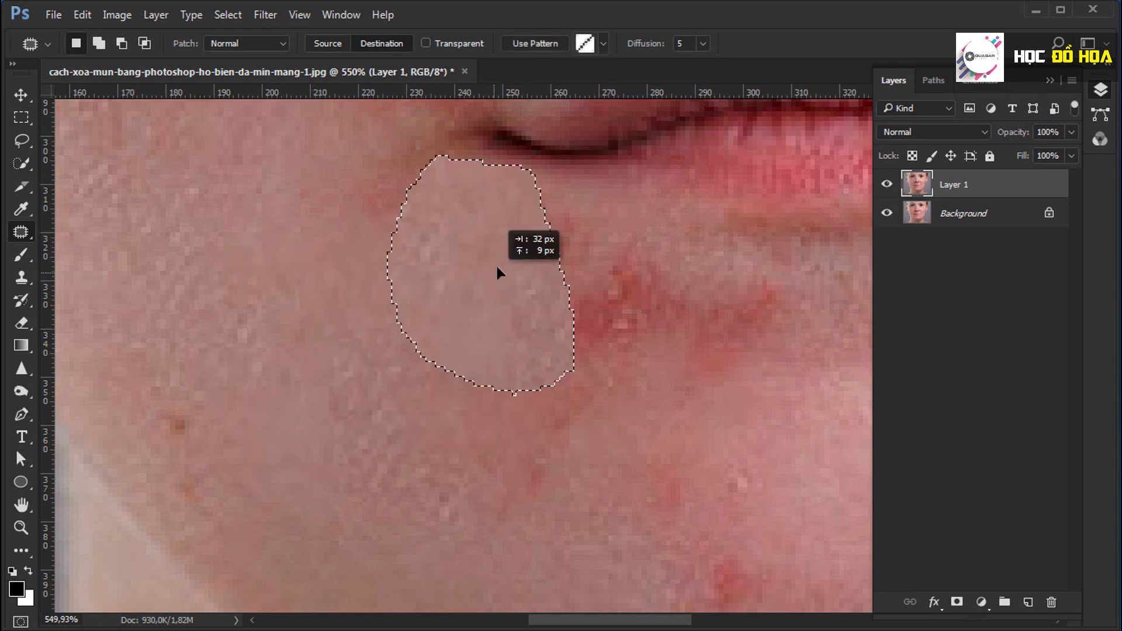
left_click_drag(495, 264, 545, 309)
key("ctrl+d")
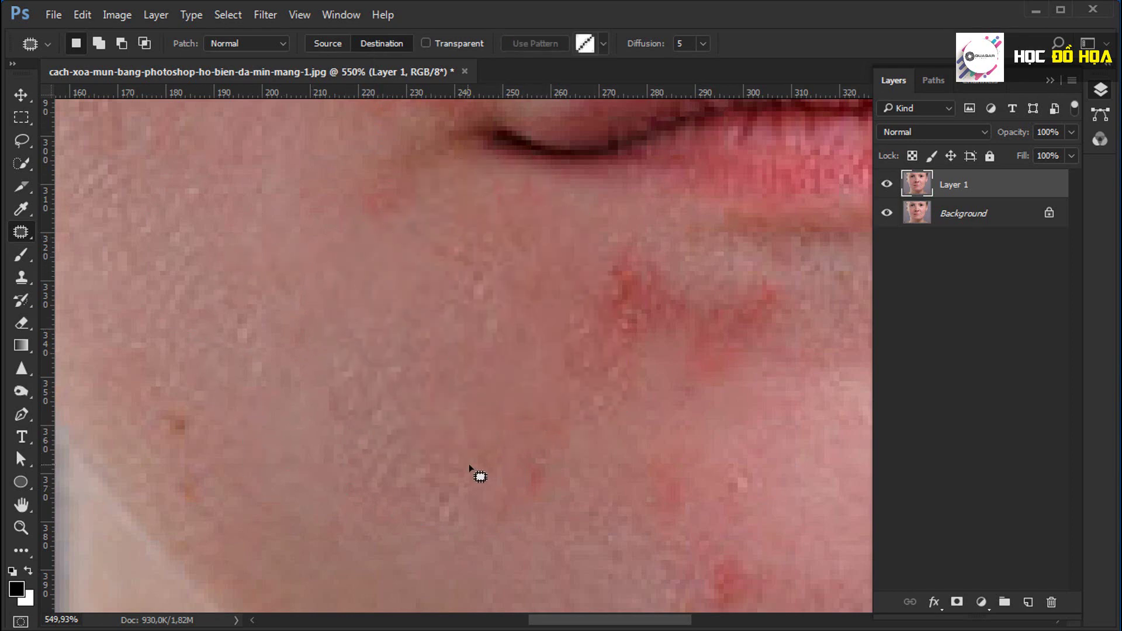
mouse_move(321, 267)
left_mouse_down()
mouse_move(405, 416)
mouse_move(645, 360)
left_mouse_up()
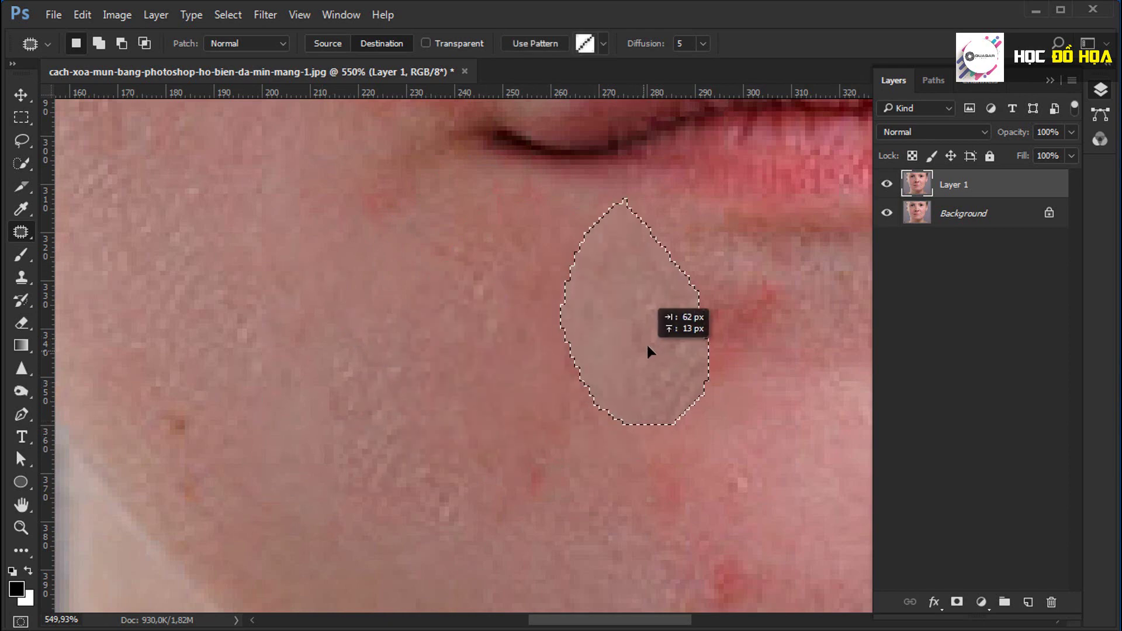
key("ctrl+d")
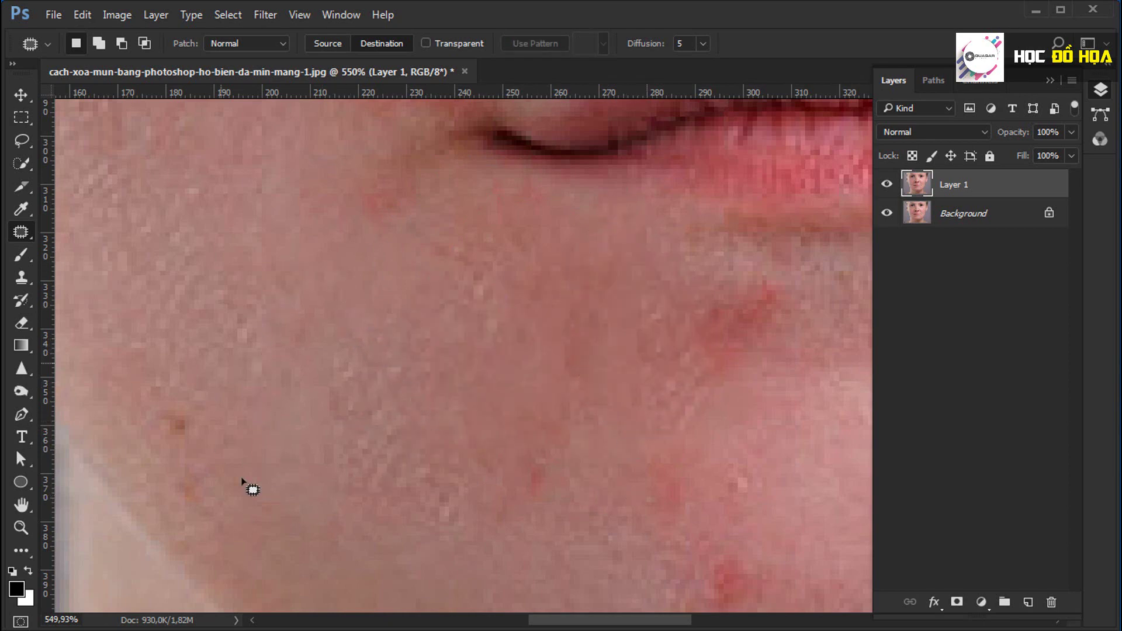
mouse_move(243, 483)
left_mouse_down()
mouse_move(358, 456)
mouse_move(578, 503)
left_mouse_up()
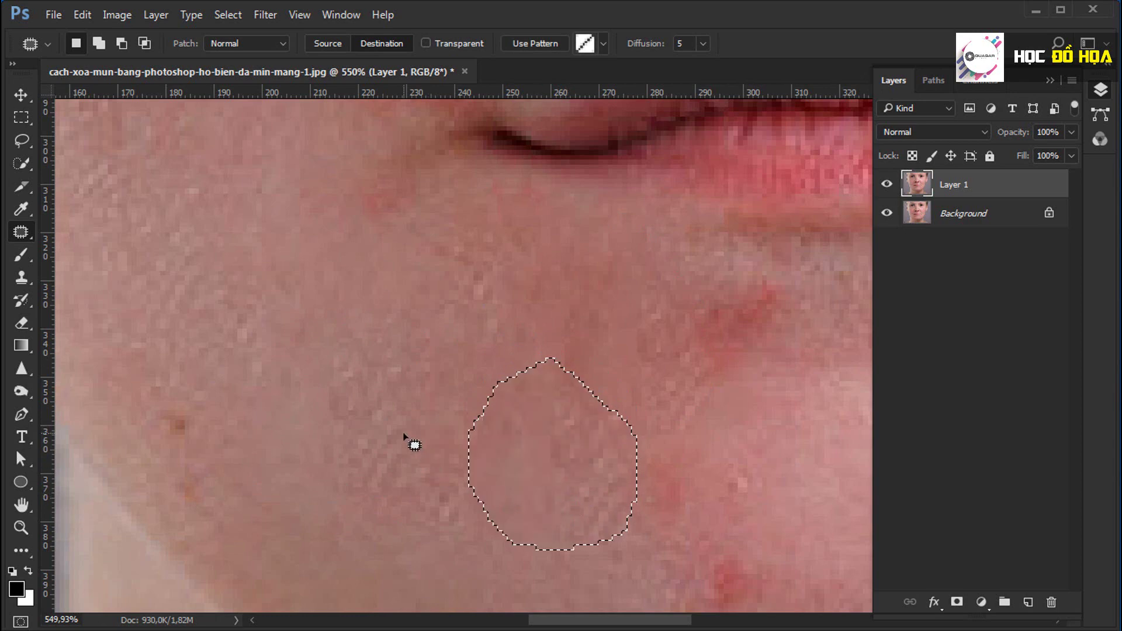
key("ctrl+d")
scroll(548, 421, "down", 8)
- Patch the red spot below the right mouth corner with clean chin skin, then outline a trial cheek area
scroll(559, 438, "down", 1)
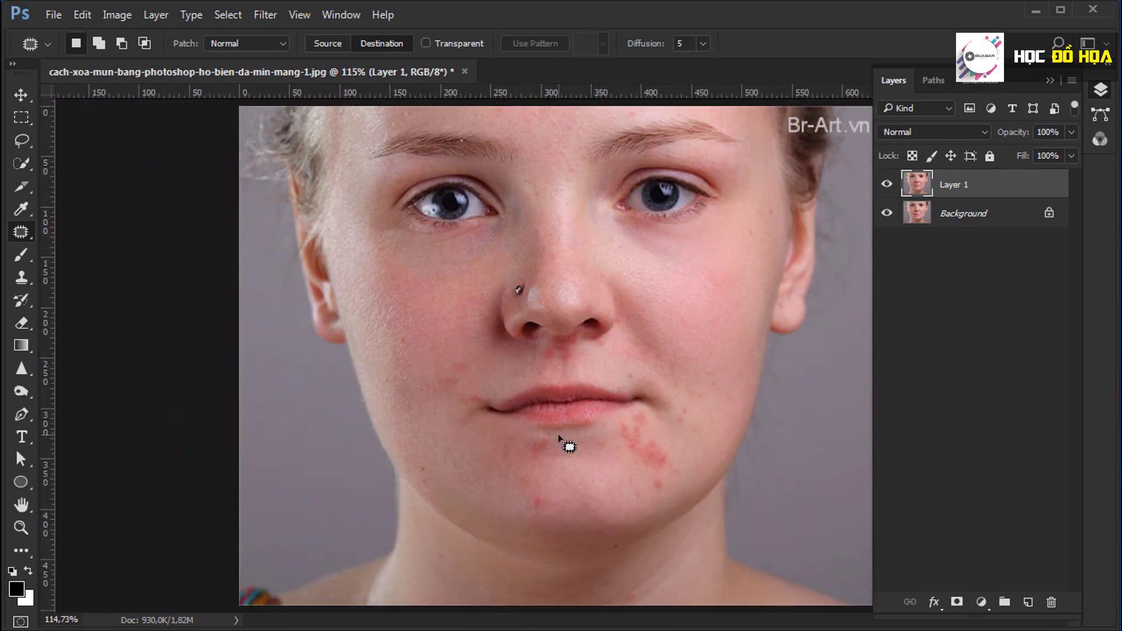
scroll(519, 450, "up", 3)
scroll(519, 449, "up", 1)
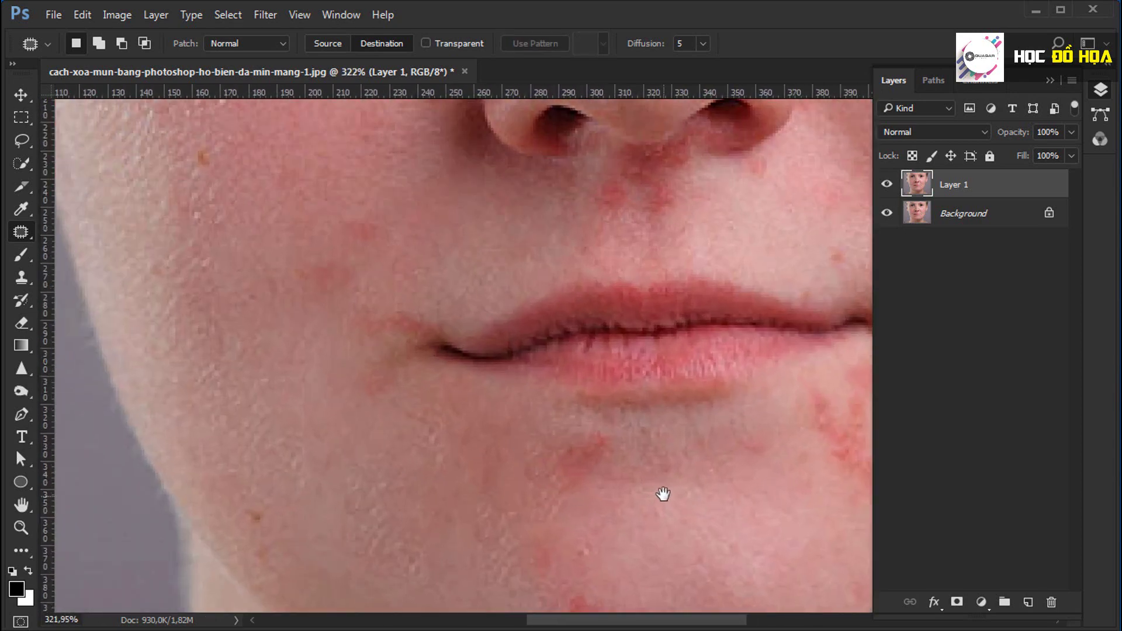
mouse_move(664, 496)
left_mouse_down()
mouse_move(503, 377)
mouse_move(511, 400)
left_mouse_up()
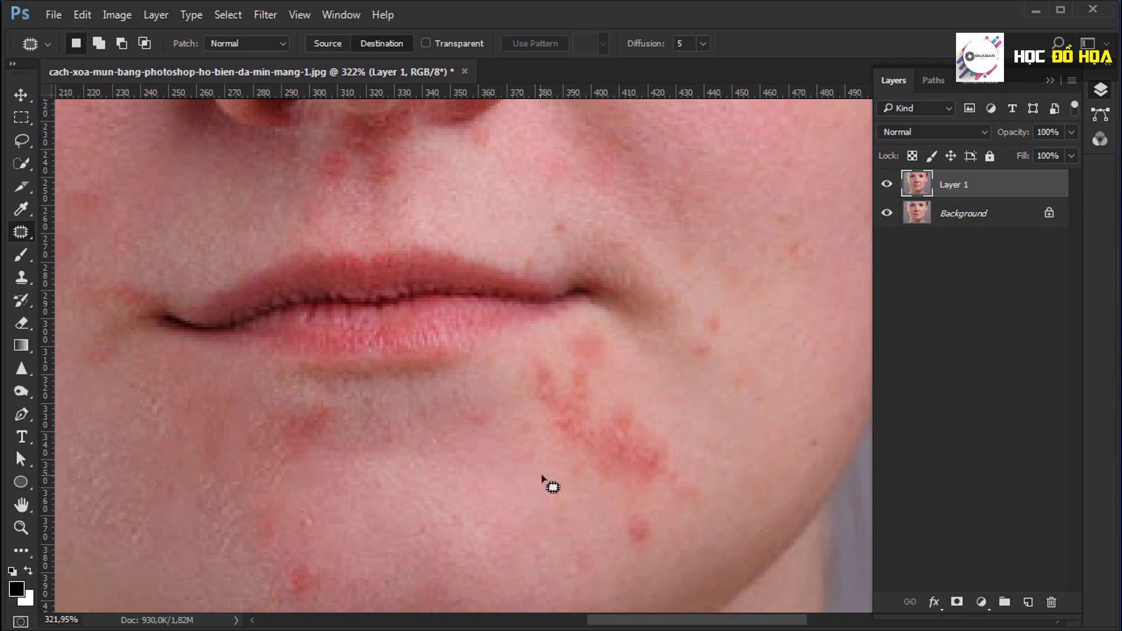
mouse_move(535, 419)
left_mouse_down()
mouse_move(564, 453)
mouse_move(539, 450)
mouse_move(570, 416)
left_mouse_up()
mouse_move(513, 445)
left_mouse_down()
mouse_move(585, 473)
mouse_move(579, 459)
mouse_move(631, 427)
left_mouse_up()
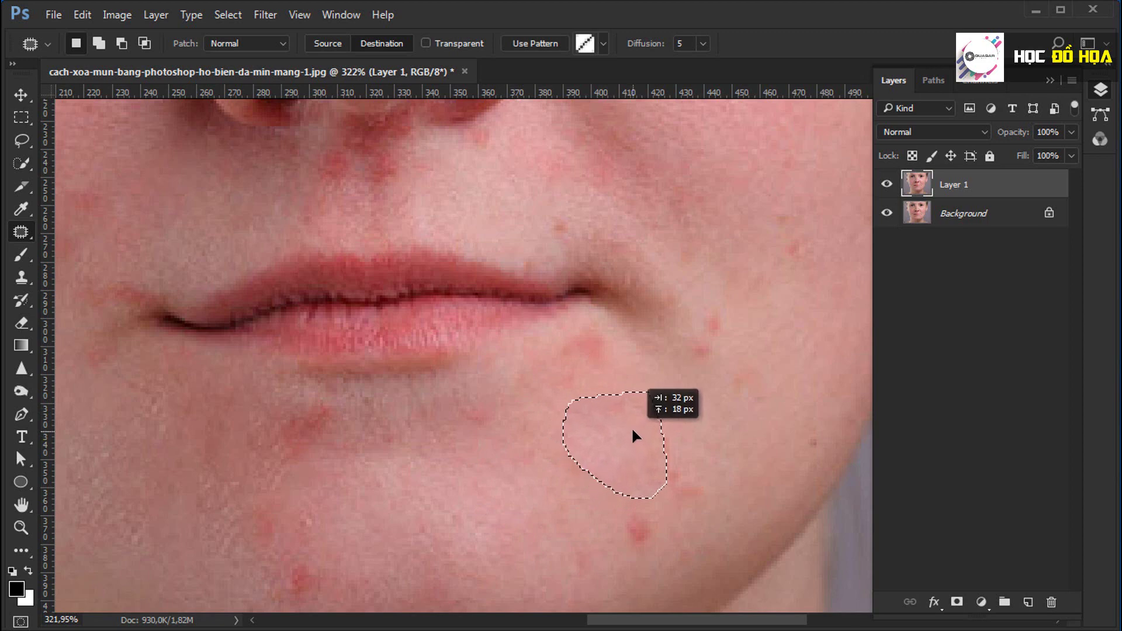
key("ctrl+d")
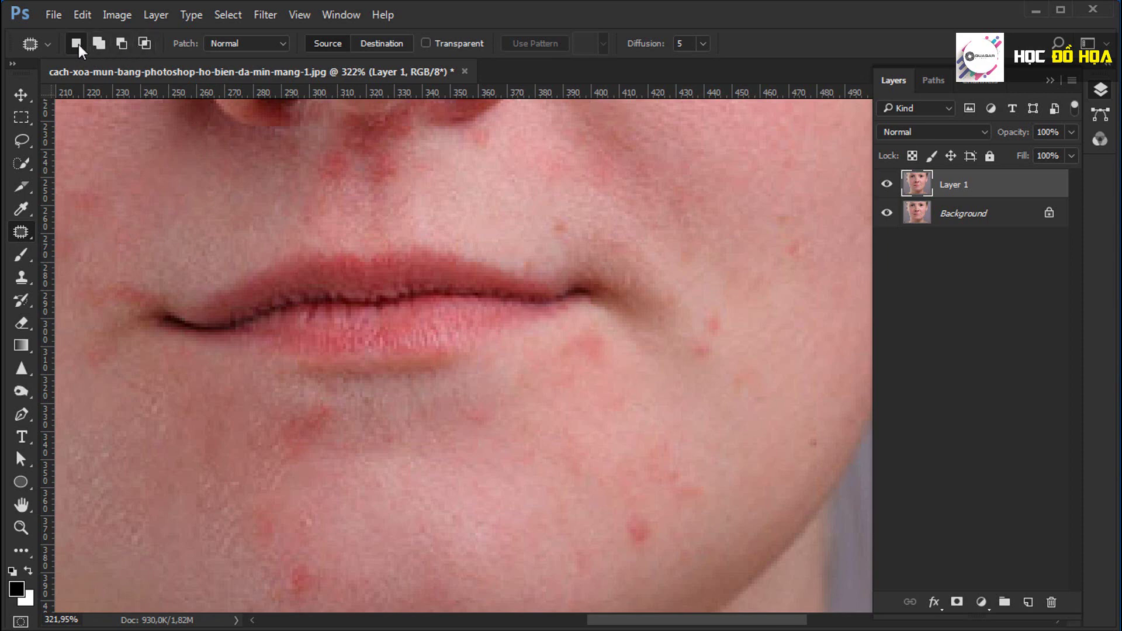
mouse_move(755, 152)
left_mouse_down()
mouse_move(796, 141)
mouse_move(756, 161)
left_mouse_up()
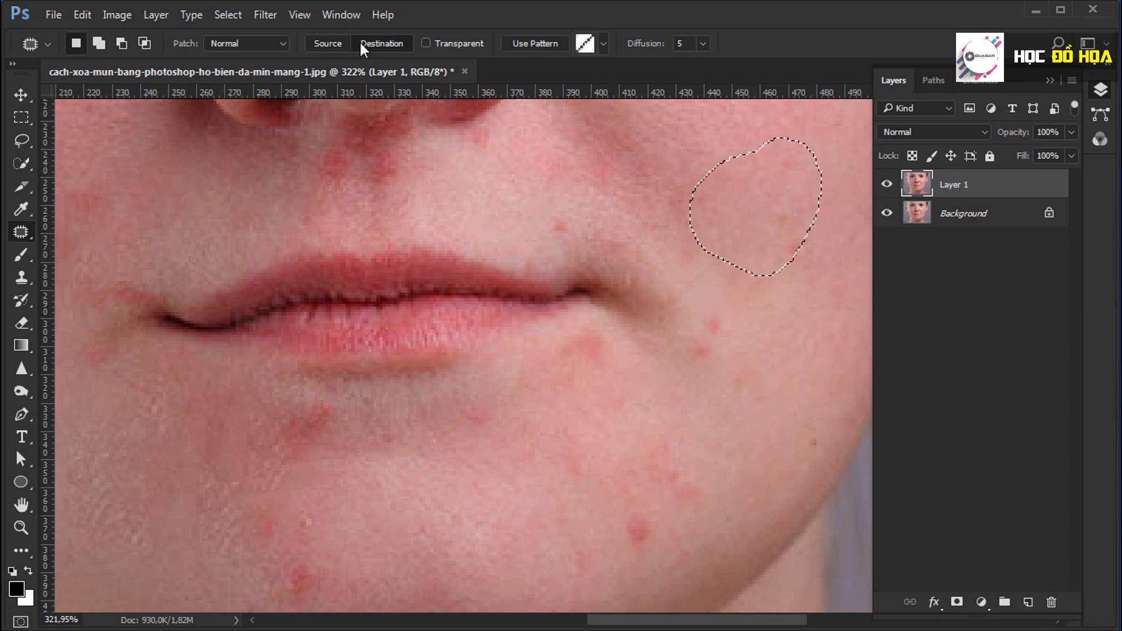
- Drop the trial cheek selection and lasso the blemishes on the chin below the lower lip
left_click(594, 215)
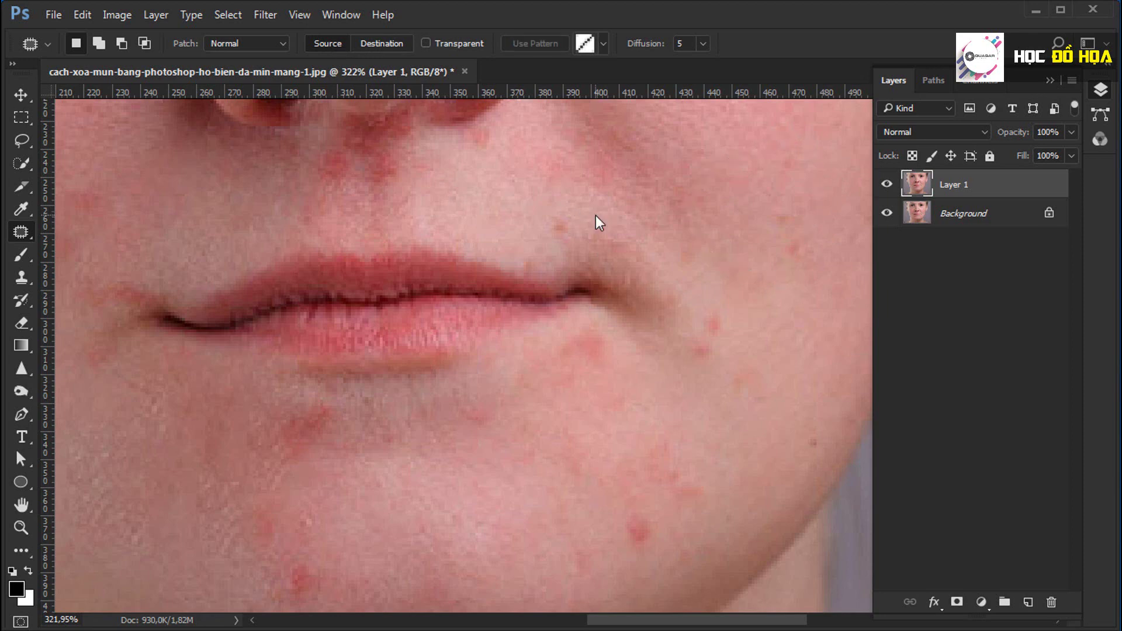
left_click_drag(335, 395, 333, 433)
left_click_drag(335, 391, 338, 390)
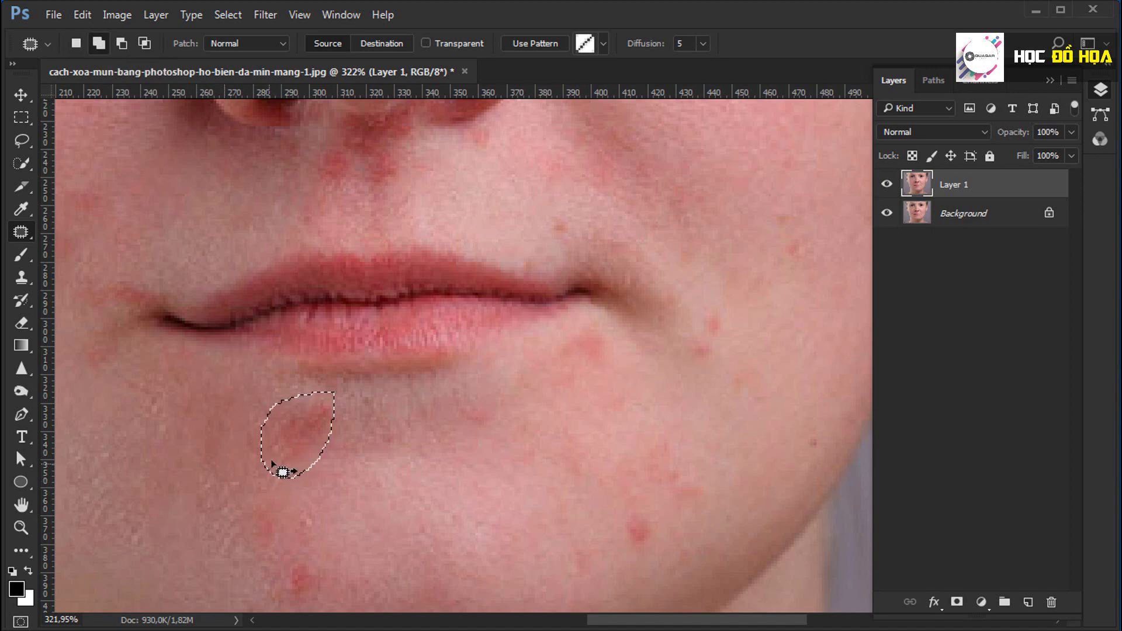
mouse_move(274, 471)
left_mouse_down()
mouse_move(236, 495)
mouse_move(267, 574)
left_mouse_up()
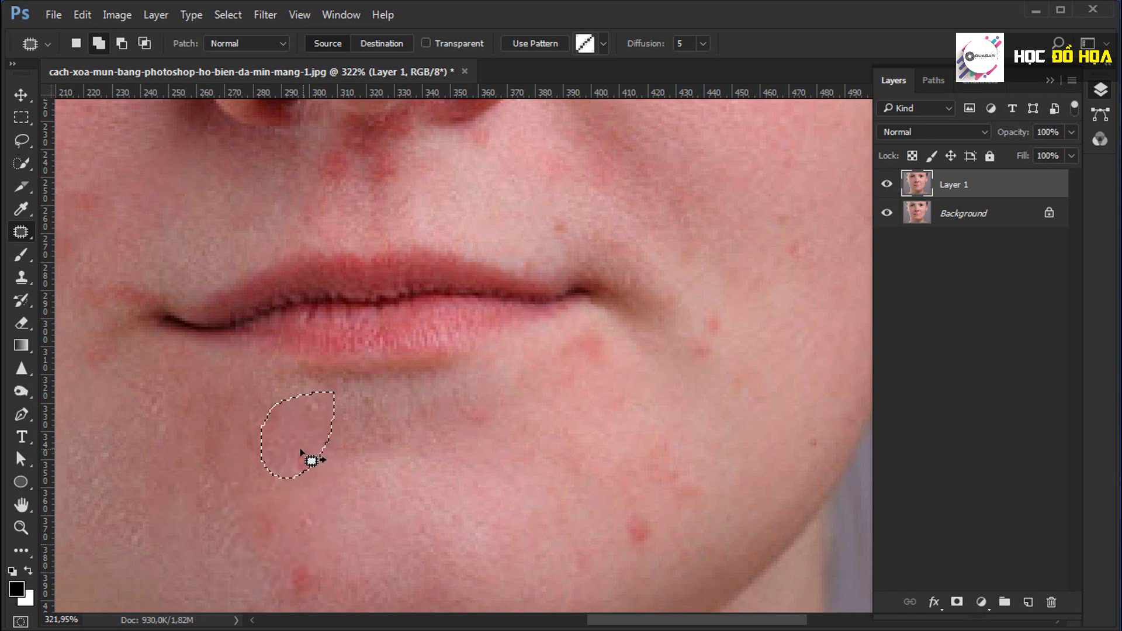
mouse_move(283, 451)
left_mouse_down()
mouse_move(260, 582)
mouse_move(321, 455)
left_mouse_up()
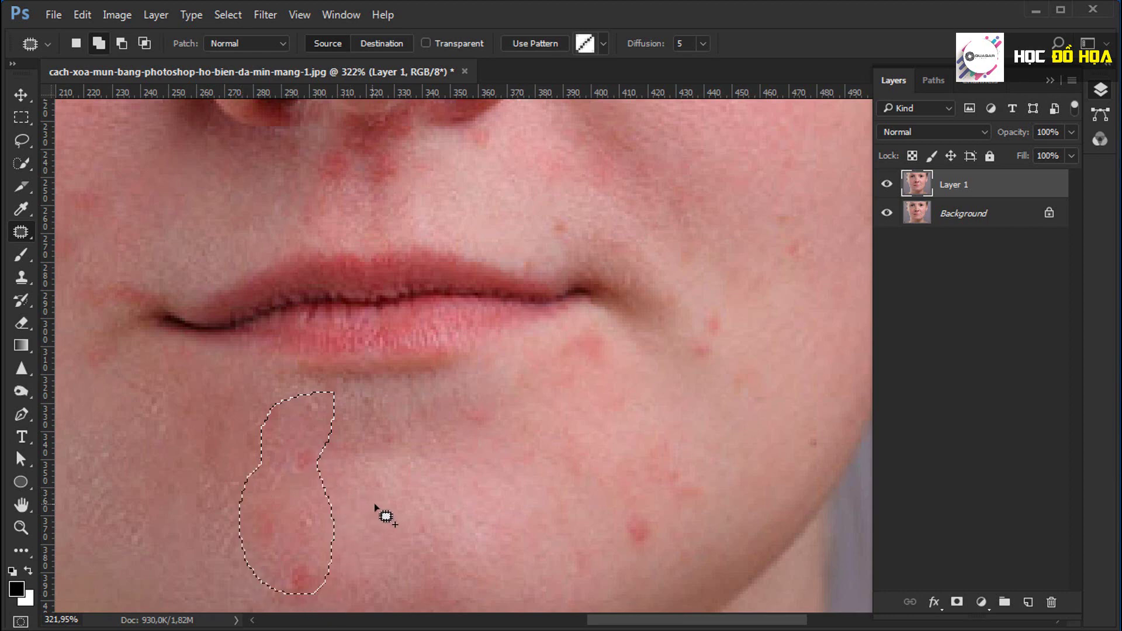
scroll(396, 506, "down", 2)
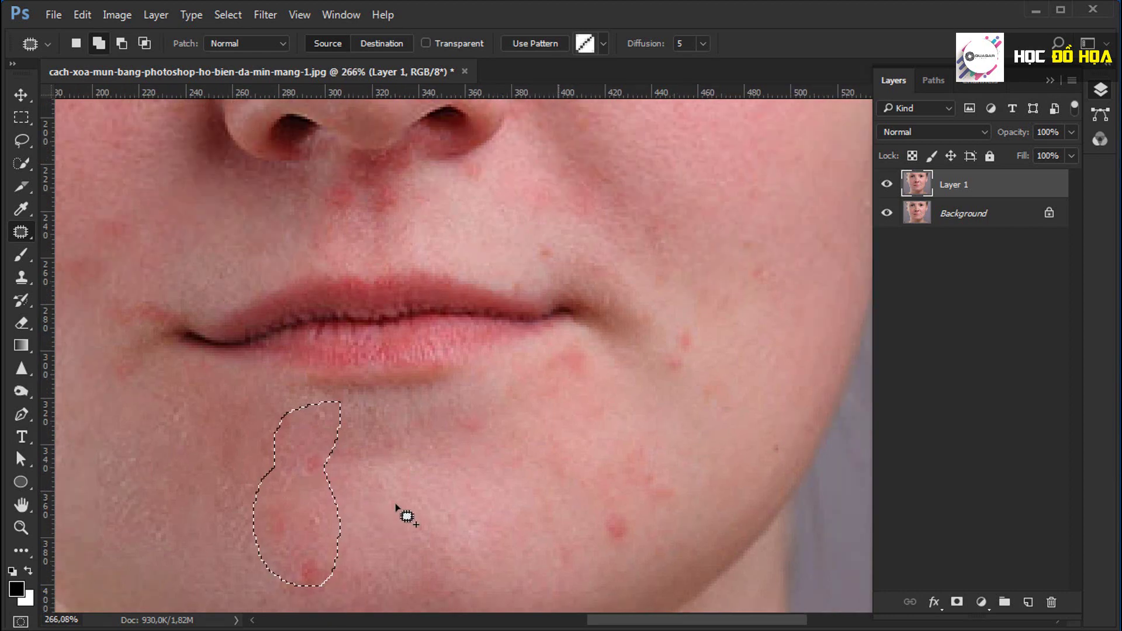
scroll(395, 506, "up", 3)
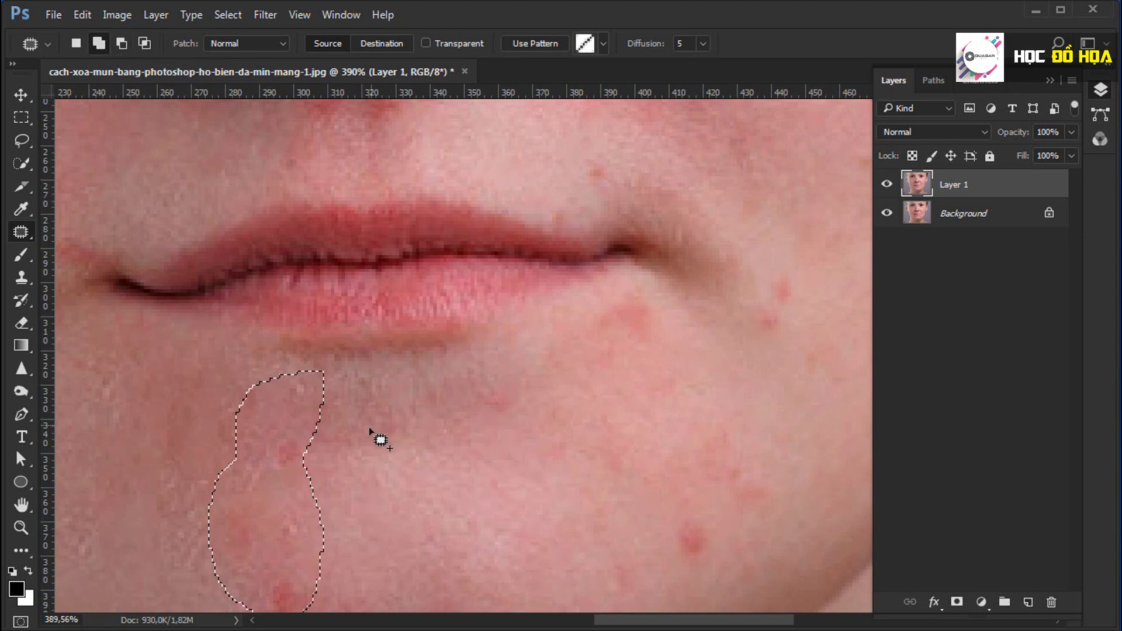
- Refine the chin selection by subtracting from its right edge and intersecting to keep the upper part
key("alt")
mouse_move(336, 483)
left_mouse_down()
mouse_move(295, 511)
mouse_move(318, 580)
mouse_move(345, 490)
mouse_move(336, 481)
left_mouse_up()
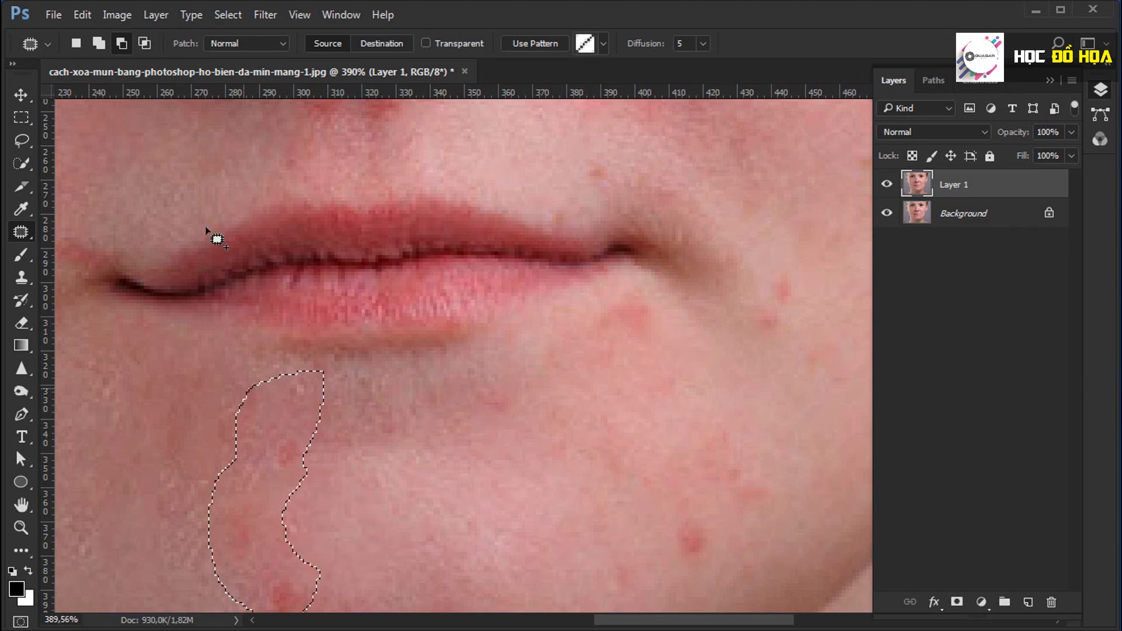
left_click(149, 38)
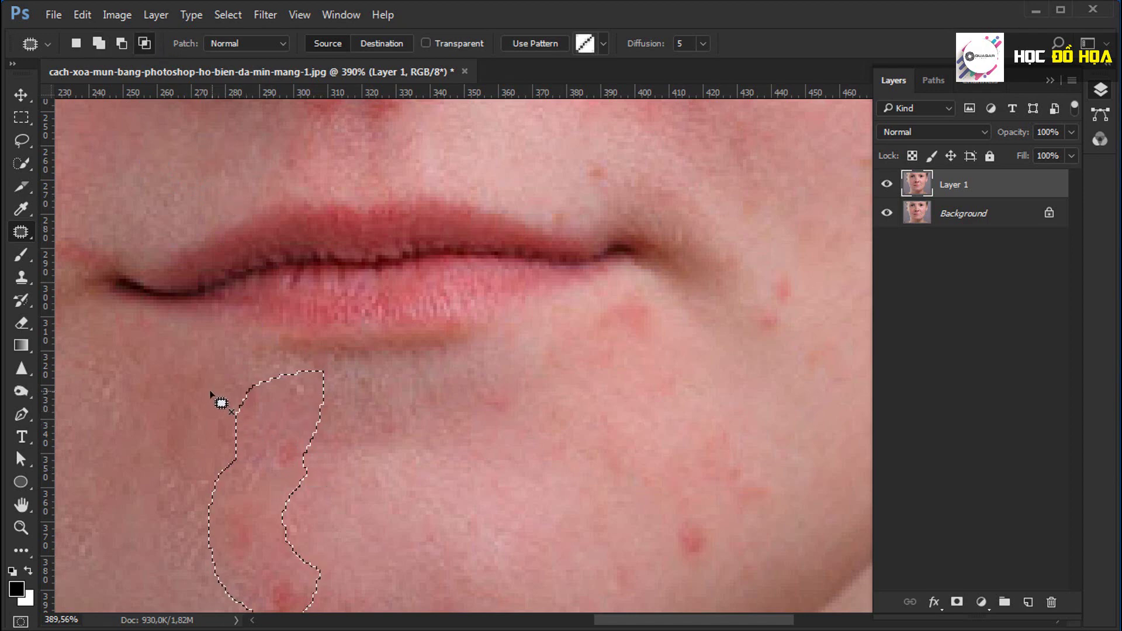
left_click_drag(208, 399, 225, 403)
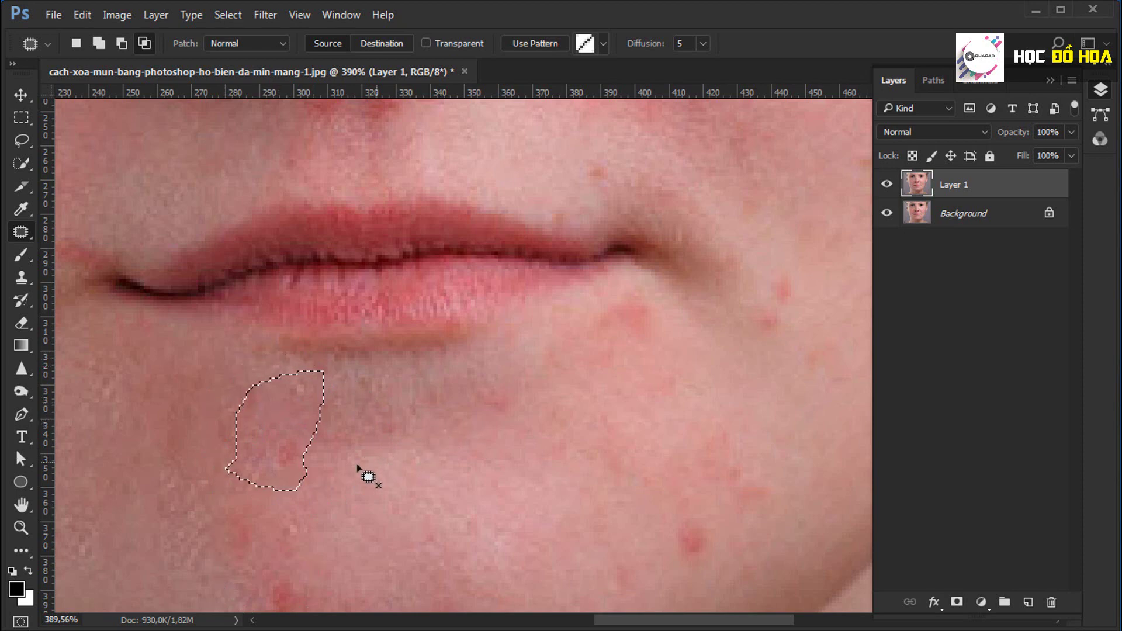
- Patch the selected chin blemishes with nearby clean skin and clear the selection
scroll(374, 467, "up", 2)
scroll(397, 473, "down", 2)
scroll(406, 470, "down", 1)
scroll(409, 472, "down", 1)
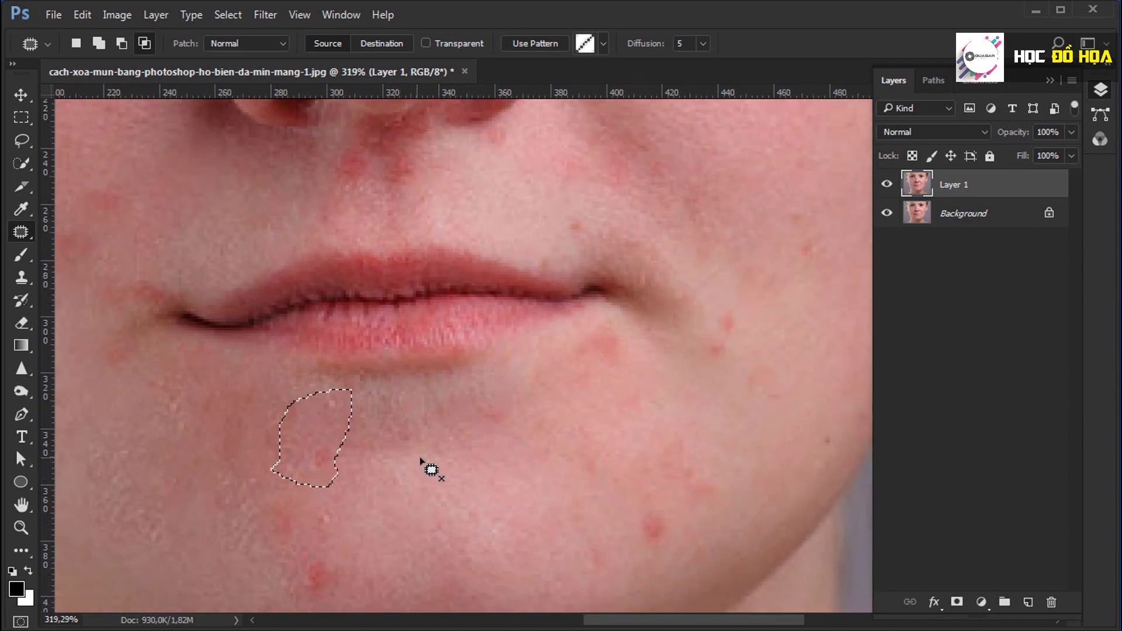
mouse_move(325, 483)
left_mouse_down()
mouse_move(326, 530)
mouse_move(450, 498)
left_mouse_up()
key("ctrl+d")
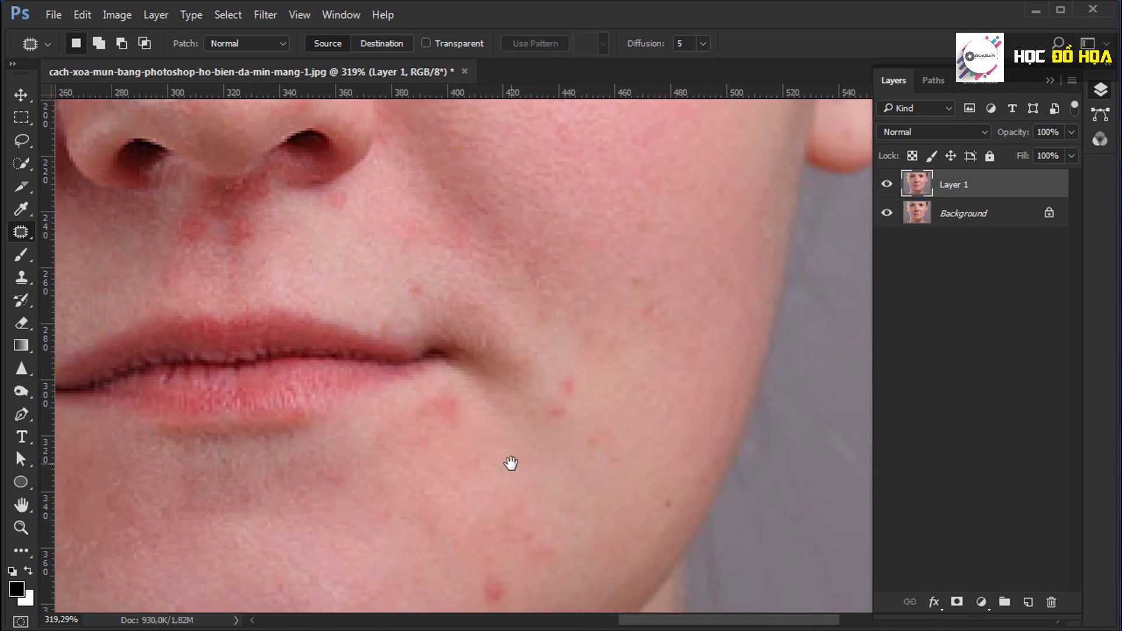
- Pan to the nose, lasso the piercing, and patch it with clean nose skin before deselecting
left_click_drag(678, 423, 507, 473)
left_click_drag(510, 225, 498, 336)
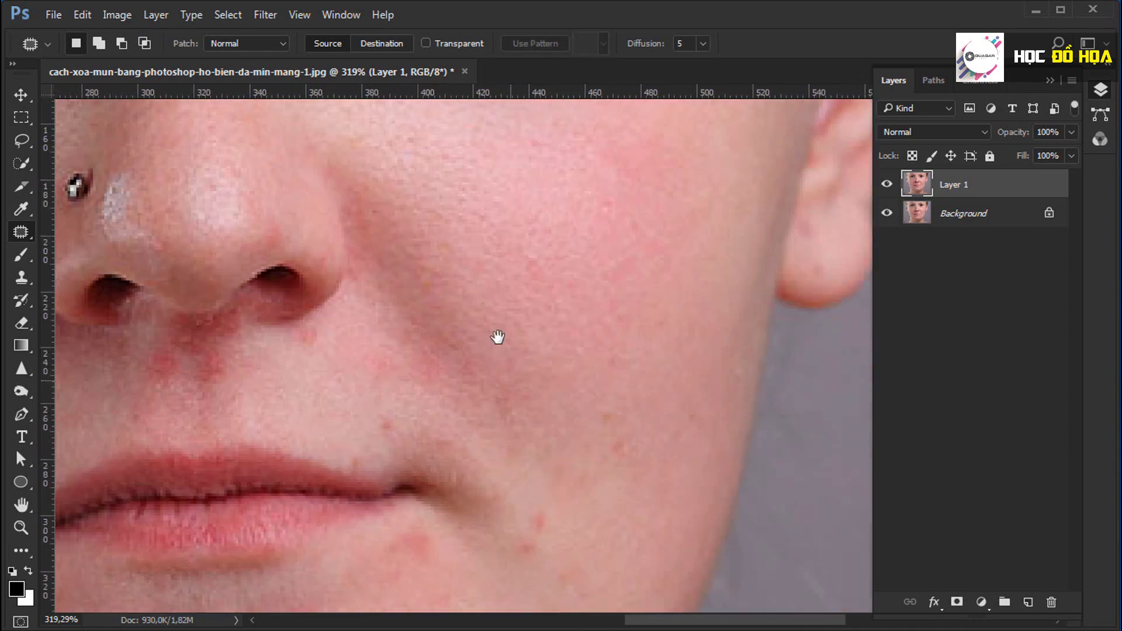
left_click_drag(454, 166, 503, 310)
left_click_drag(518, 270, 631, 465)
mouse_move(287, 349)
left_mouse_down()
mouse_move(502, 329)
mouse_move(507, 299)
left_mouse_up()
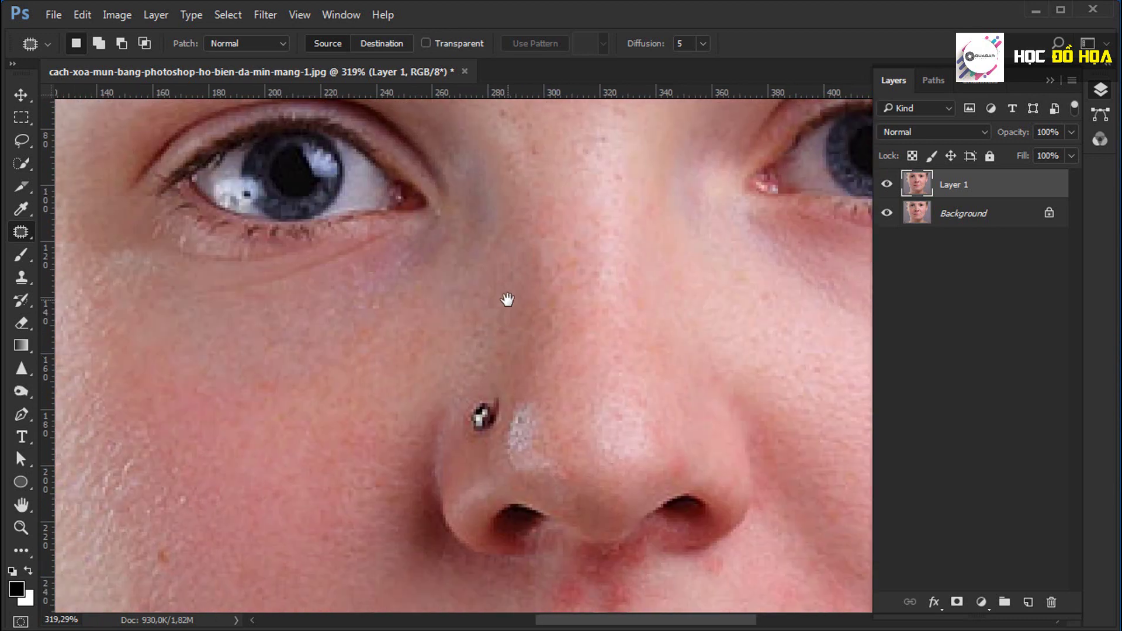
left_click_drag(483, 382, 494, 374)
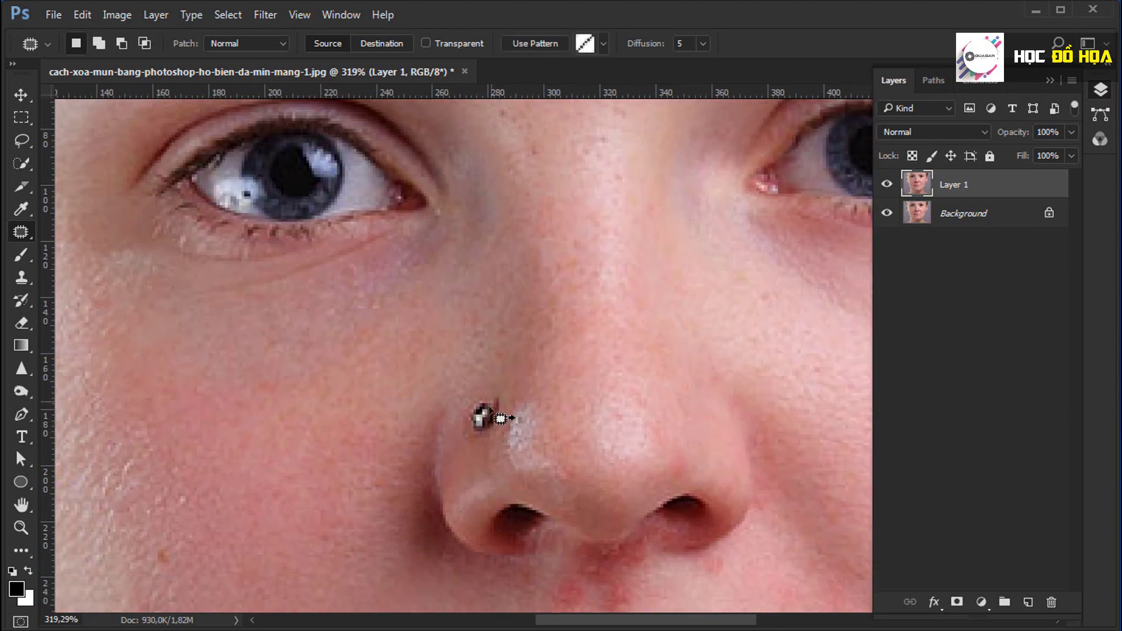
left_click_drag(493, 412, 501, 319)
key("ctrl+d")
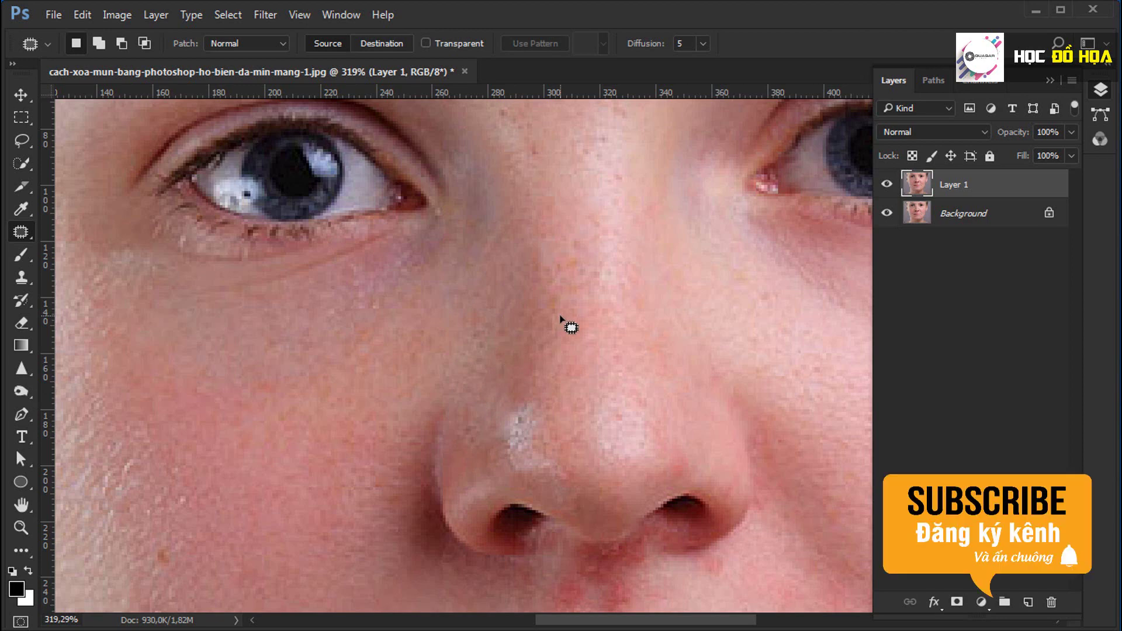
left_click(29, 278)
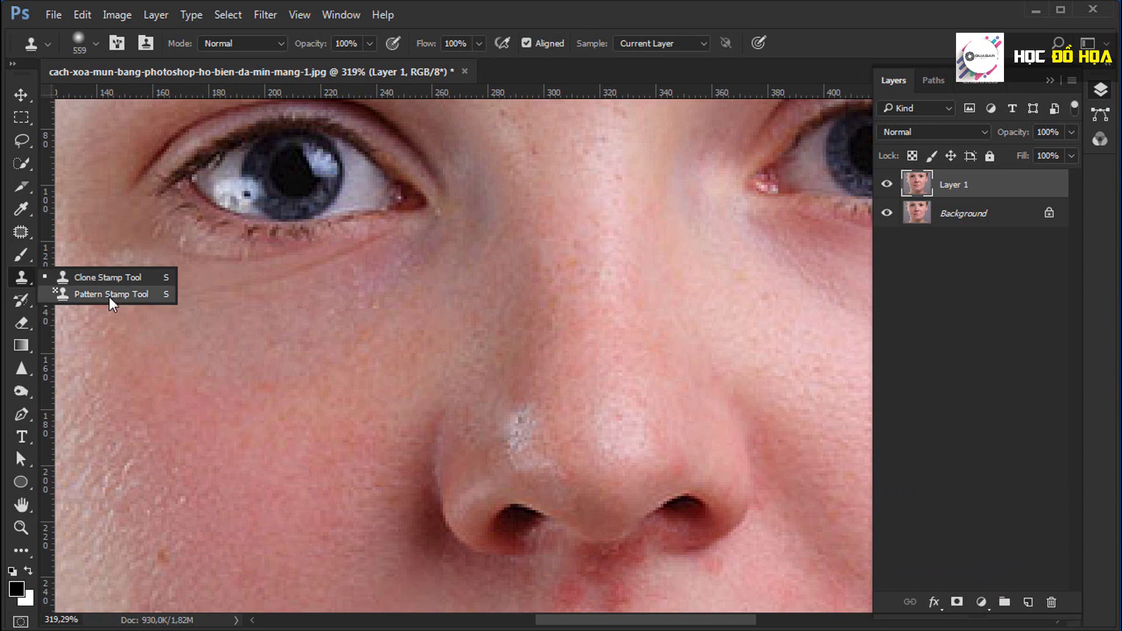
left_click(26, 281)
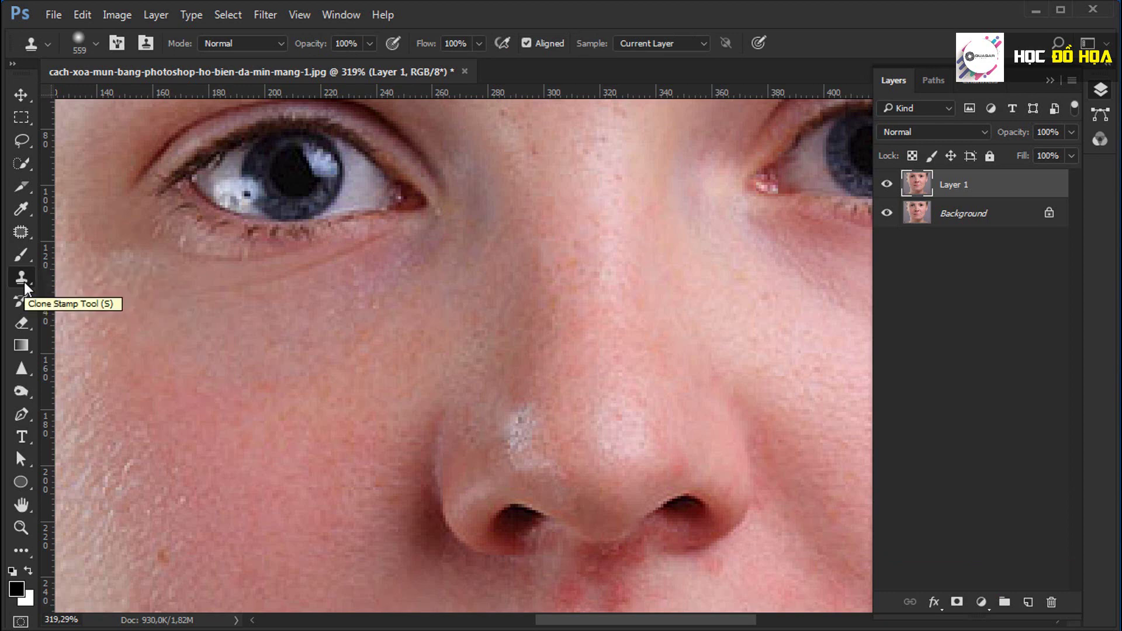
left_click(22, 236)
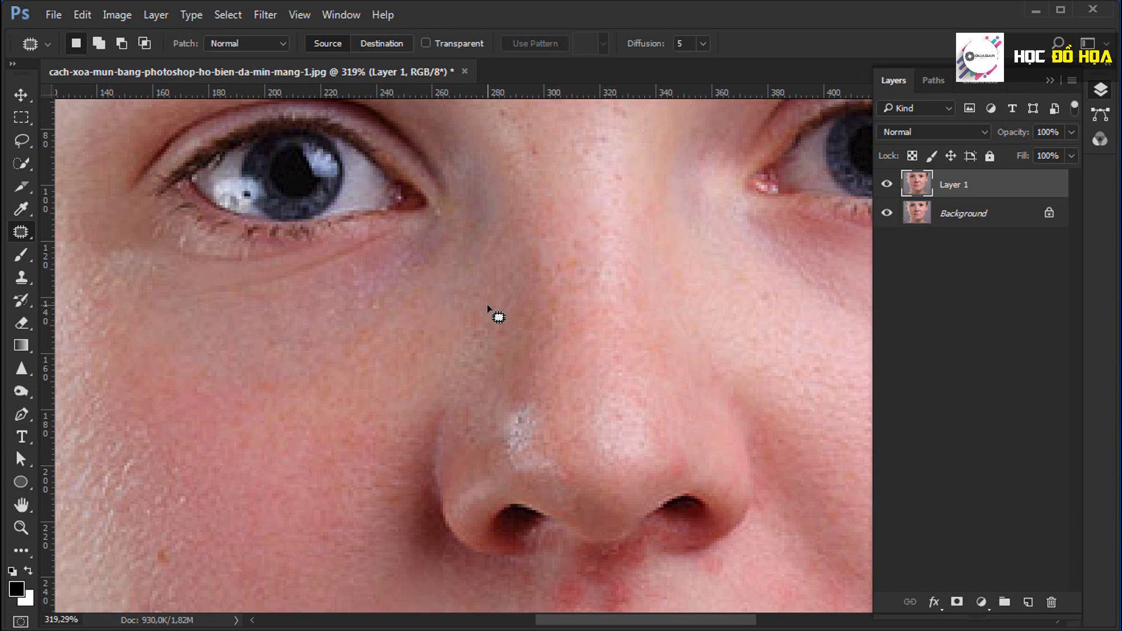
right_click(29, 236)
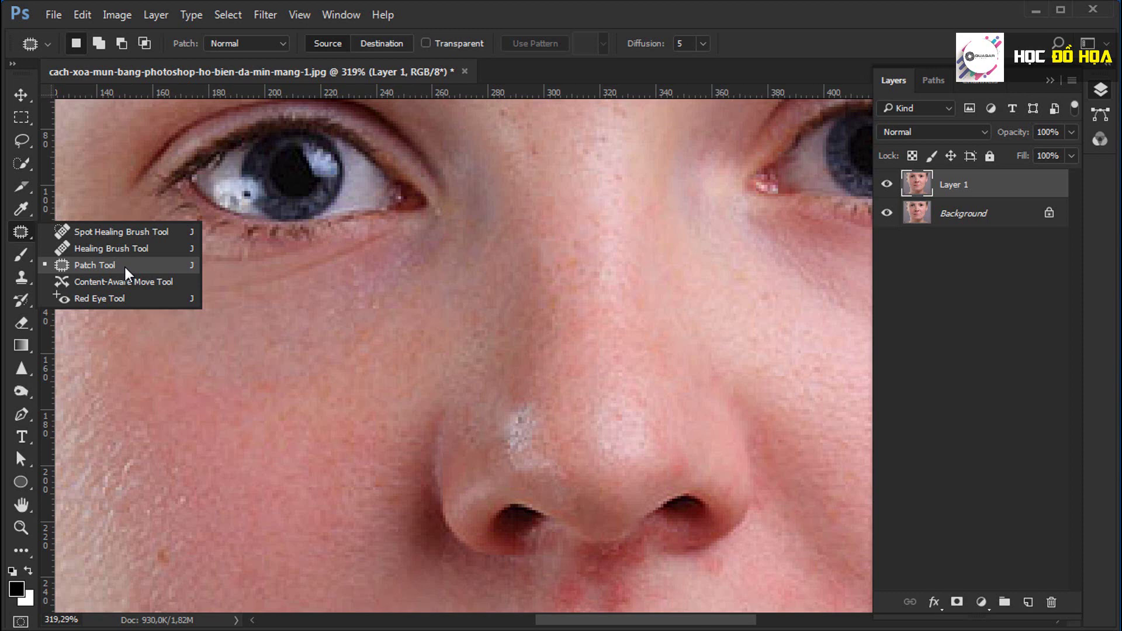
left_click(29, 233)
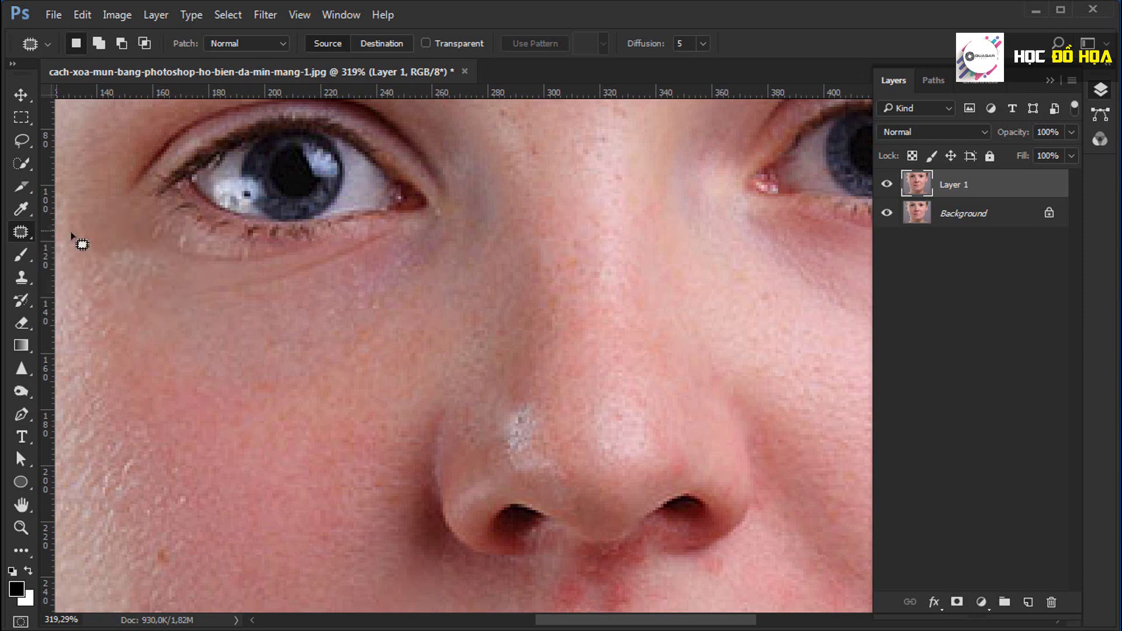